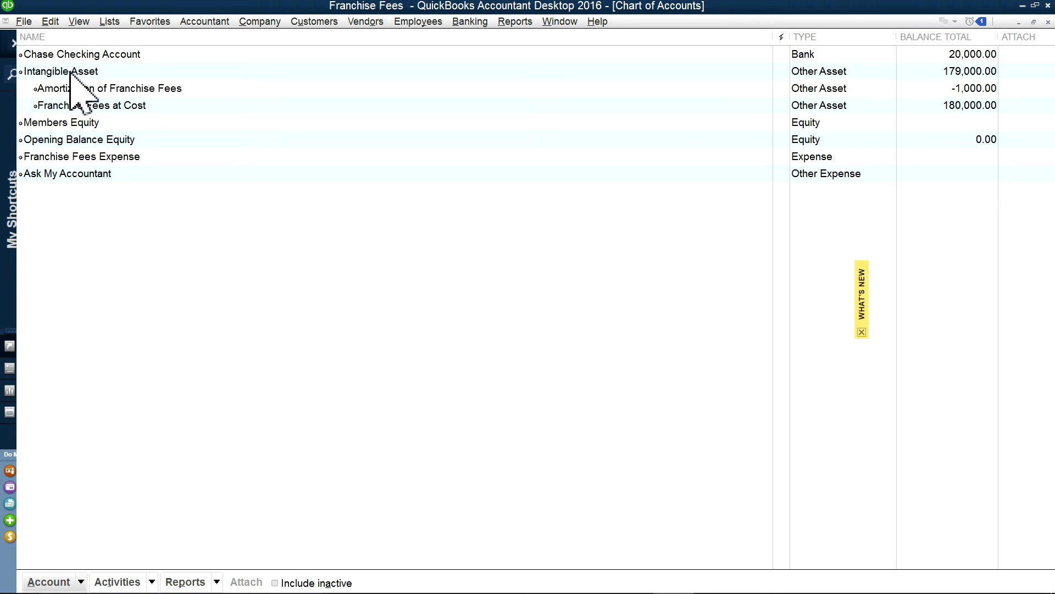
- Open the Intangible Asset account for editing, review its type, name and description, and close it without changes
{"action": "left_click", "coordinate": [70, 74]}
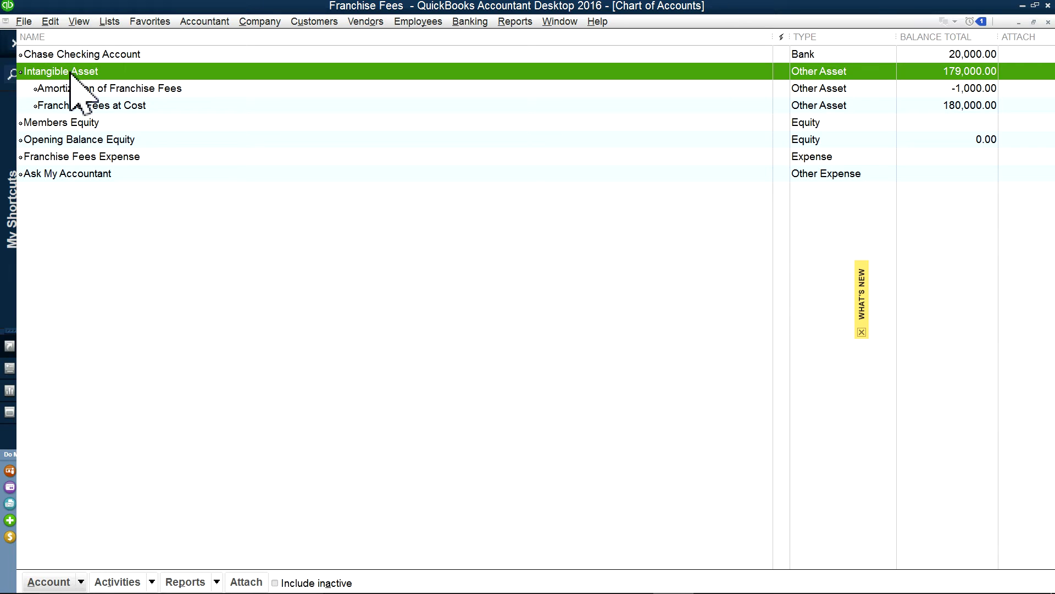
{"action": "right_click", "coordinate": [70, 73]}
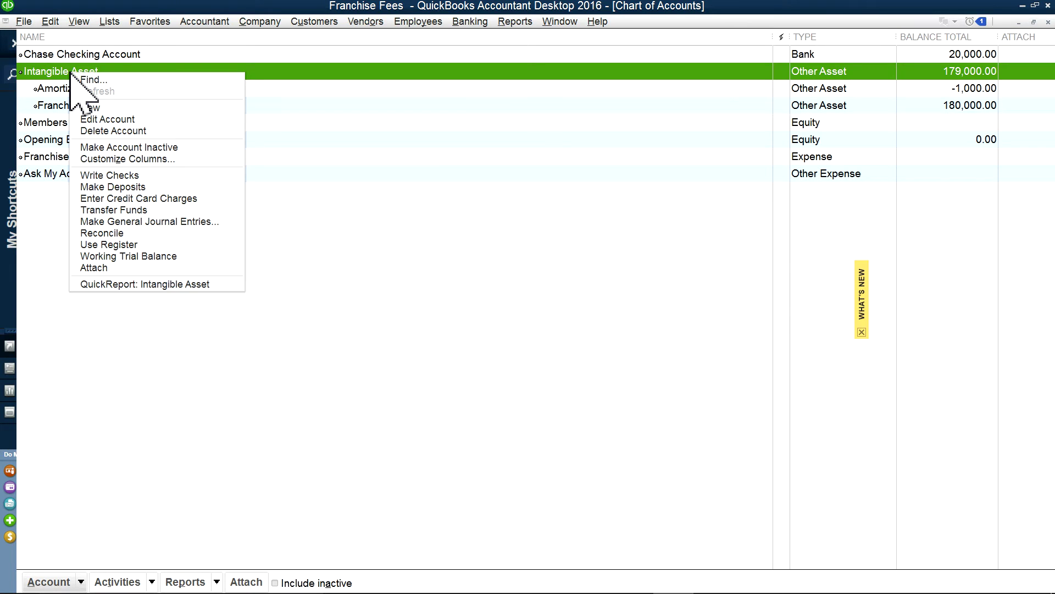
{"action": "left_click", "coordinate": [93, 118]}
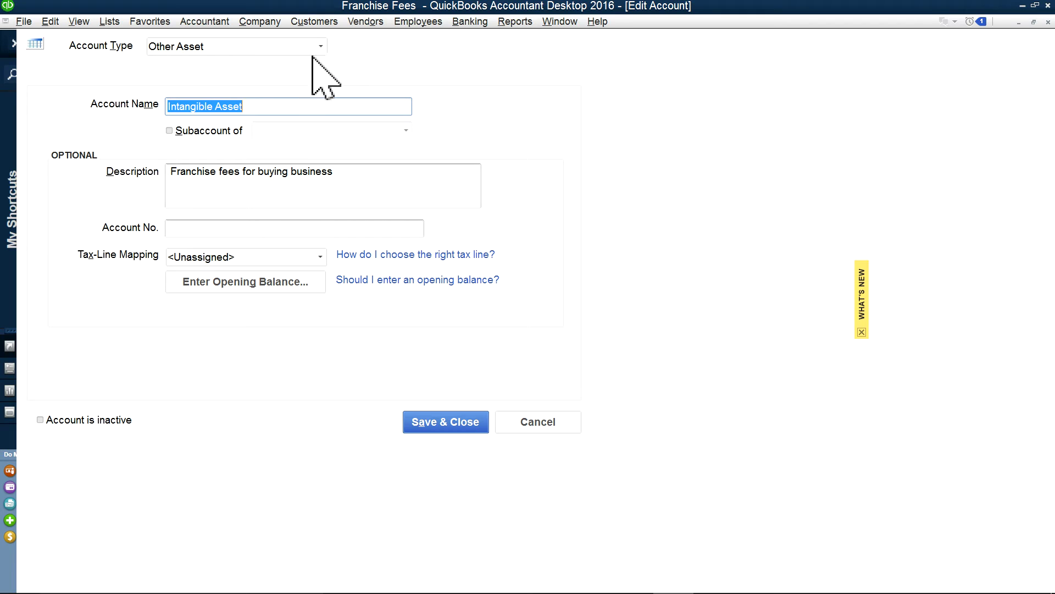
{"action": "left_click", "coordinate": [253, 106]}
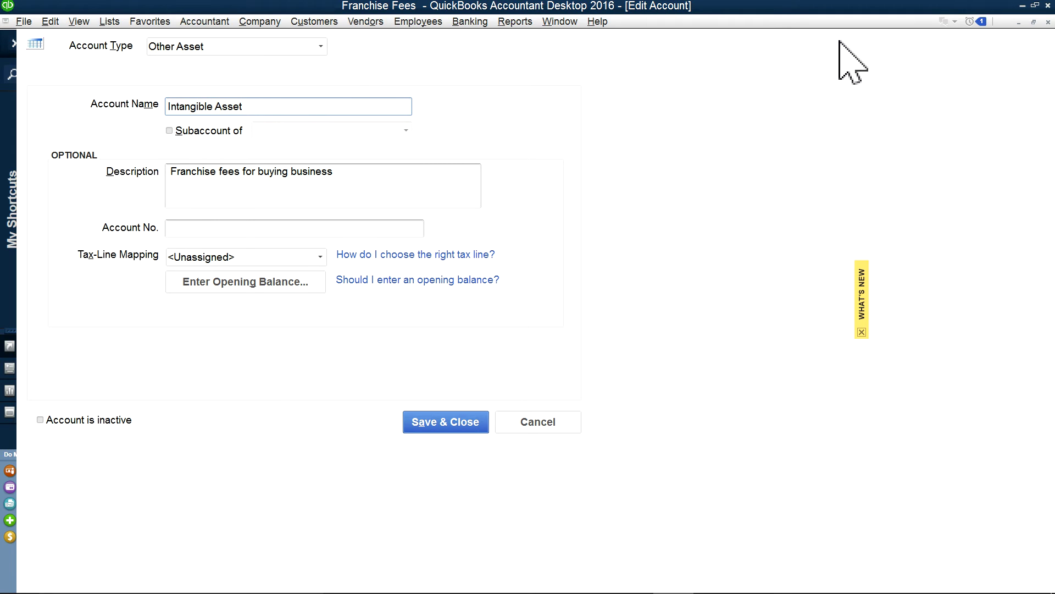
{"action": "left_click", "coordinate": [110, 22]}
{"action": "left_click", "coordinate": [116, 48]}
{"action": "left_click", "coordinate": [1048, 22]}
{"action": "left_click", "coordinate": [1048, 22]}
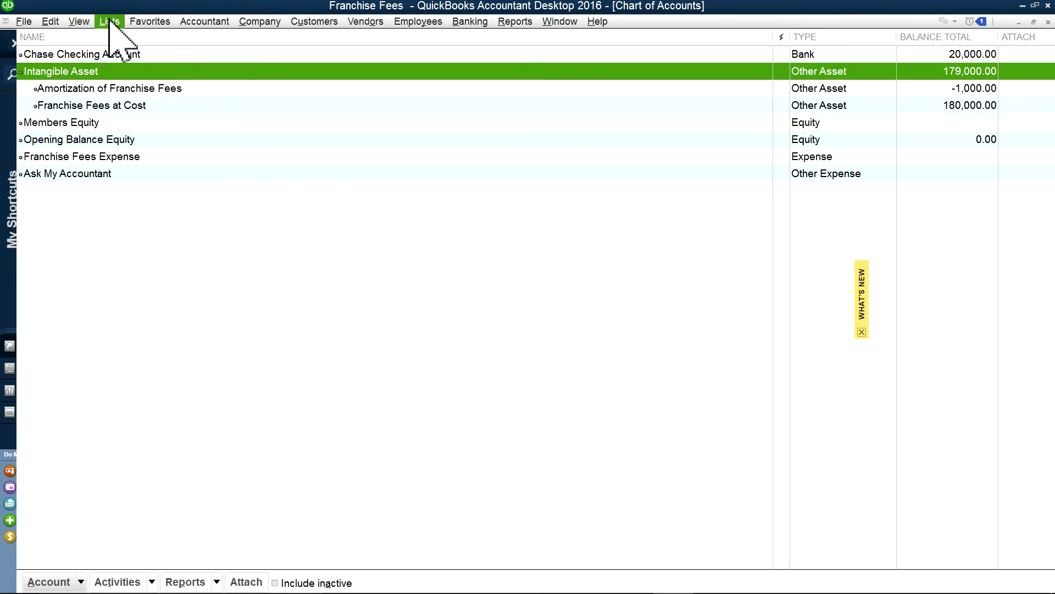
- Go to the Home Page and open the Chart of Accounts from its Company section
{"action": "left_click", "coordinate": [271, 22]}
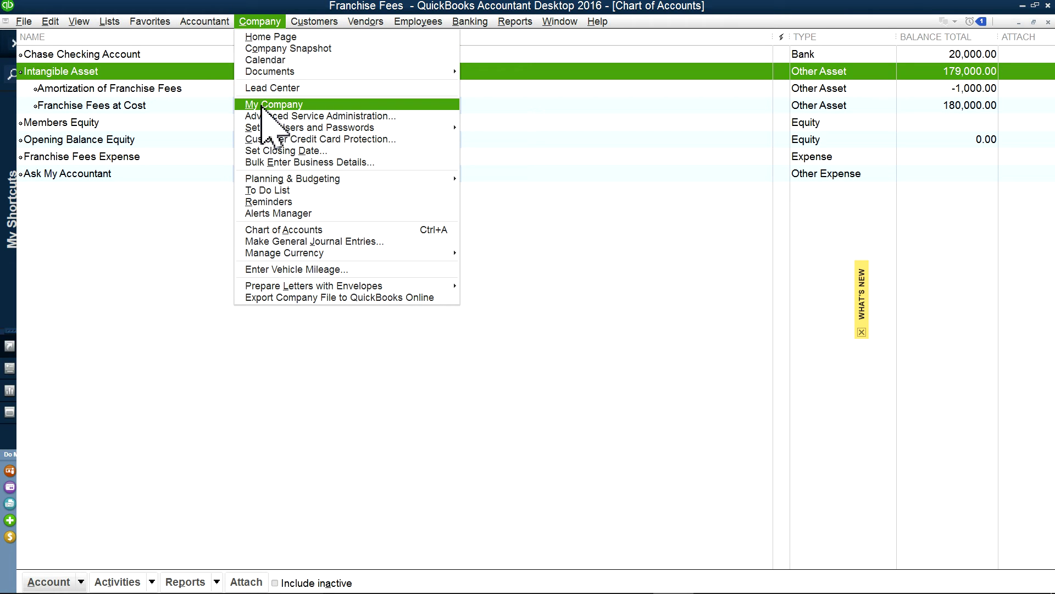
{"action": "left_click", "coordinate": [264, 37]}
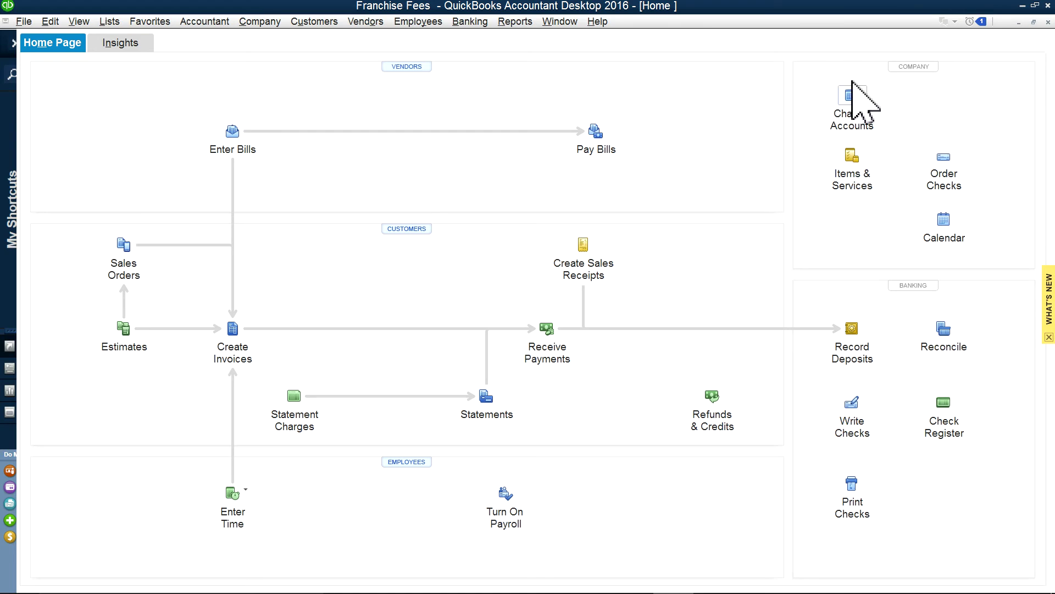
{"action": "left_click", "coordinate": [109, 22]}
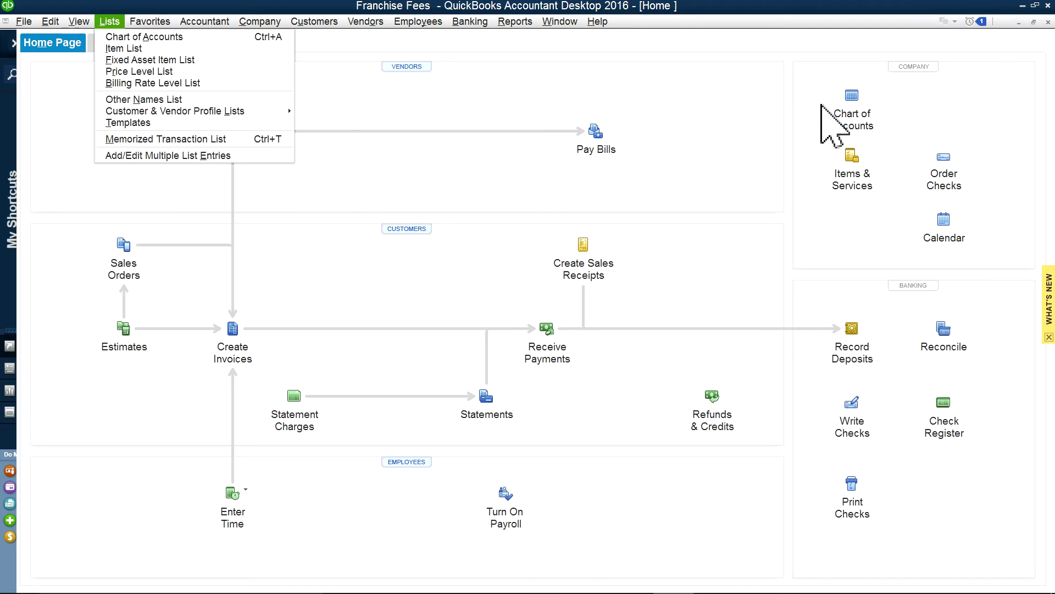
{"action": "left_click", "coordinate": [855, 124]}
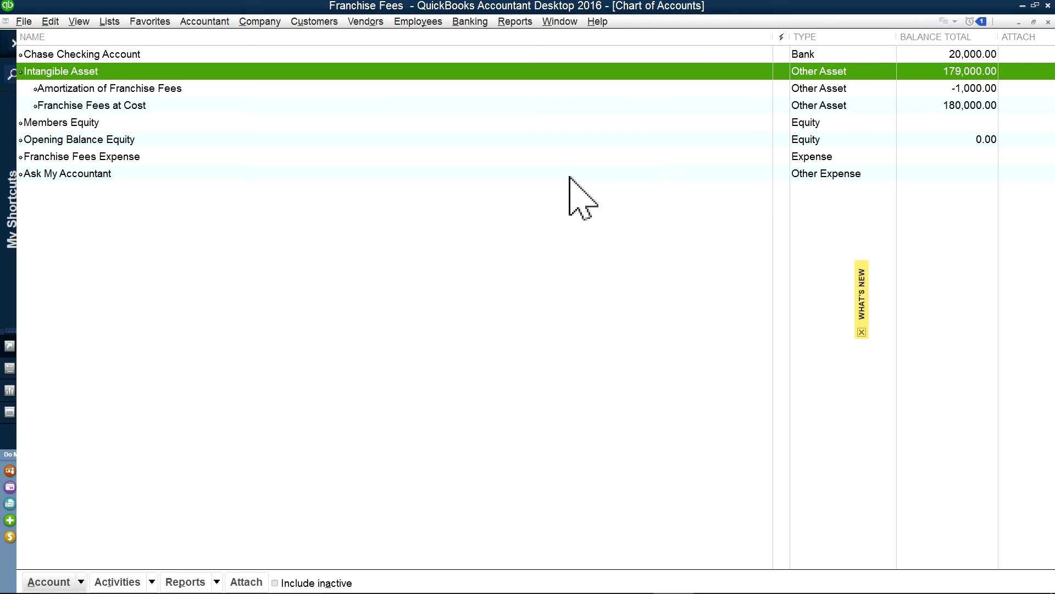
{"action": "left_click", "coordinate": [79, 582]}
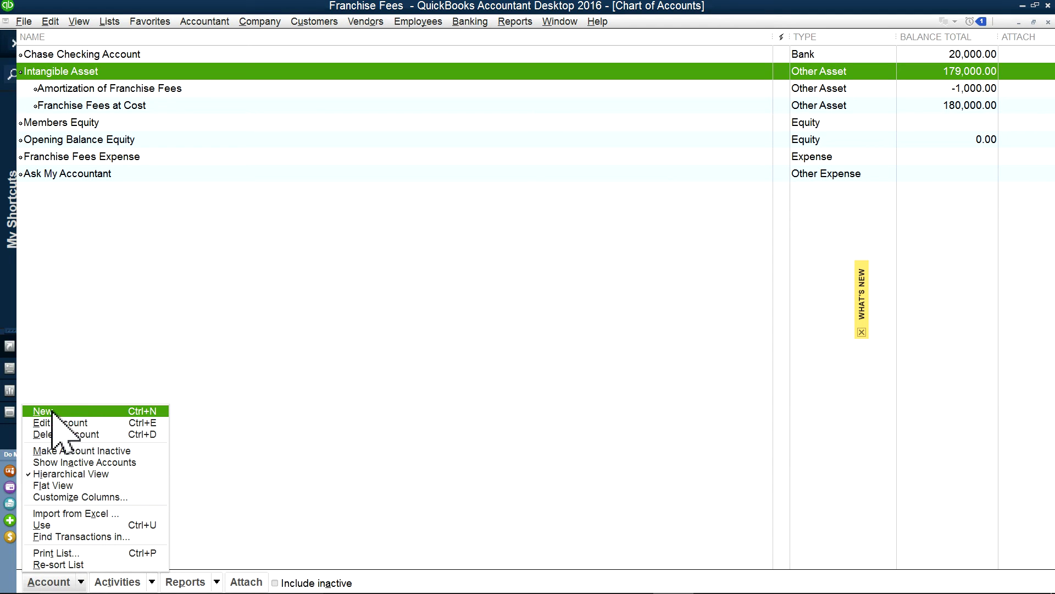
{"action": "left_click", "coordinate": [222, 340]}
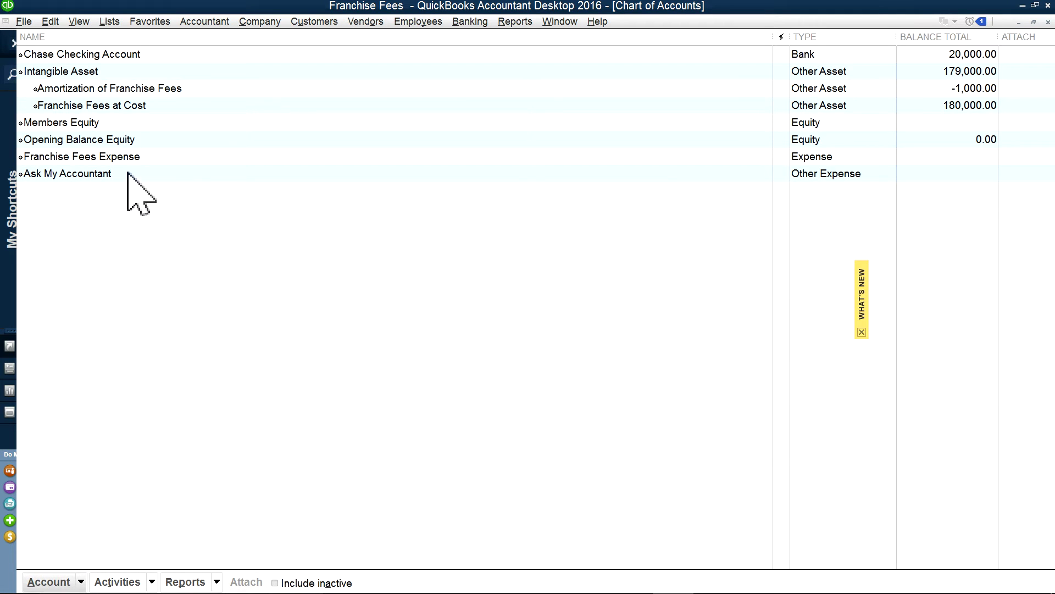
- Start a new account of type Other Asset and close its blank form without saving
{"action": "right_click", "coordinate": [108, 107]}
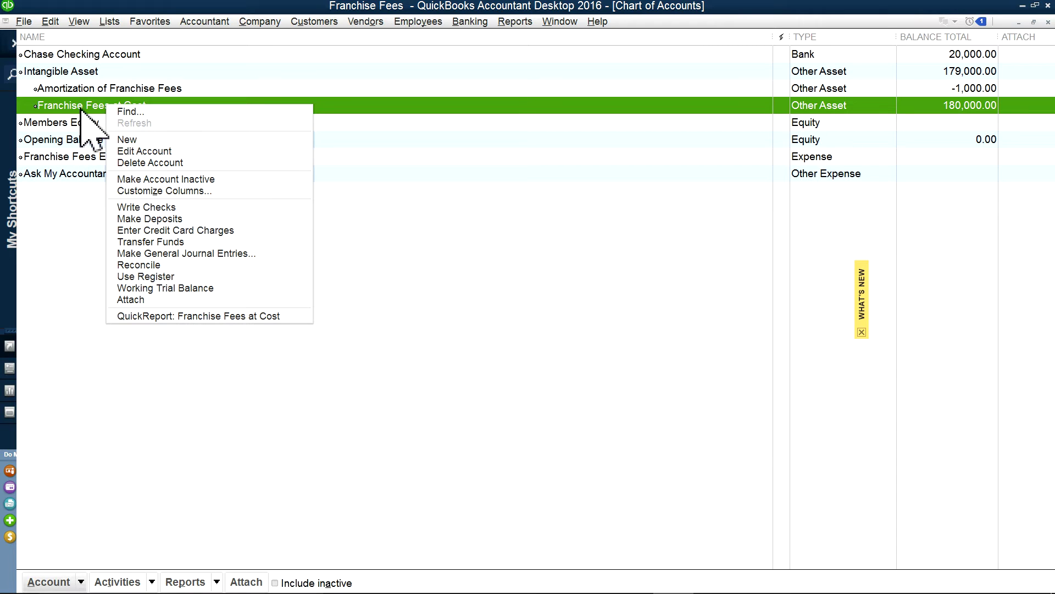
{"action": "left_click", "coordinate": [127, 140]}
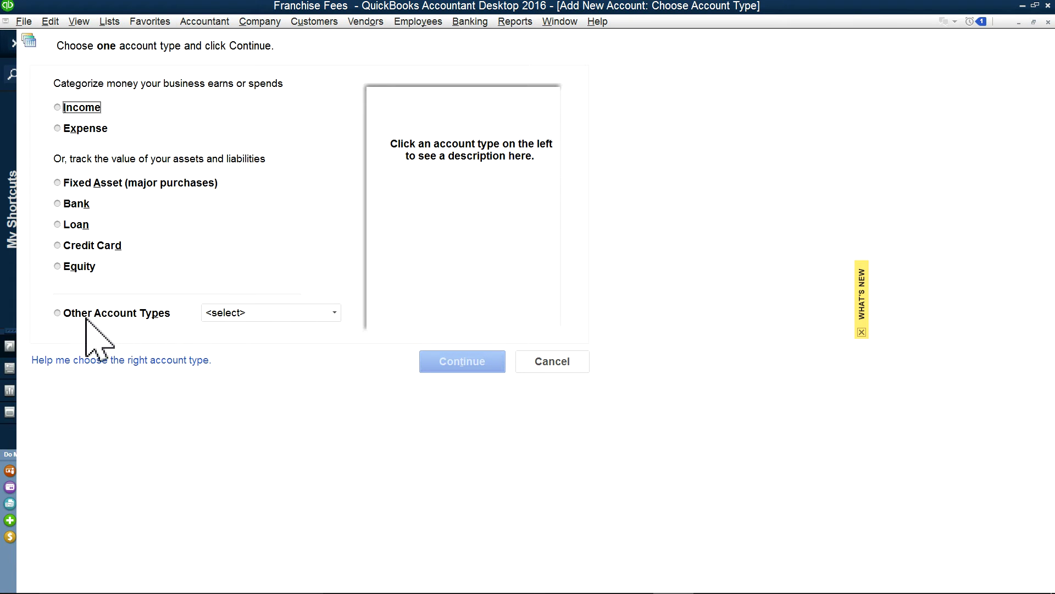
{"action": "left_click", "coordinate": [57, 313]}
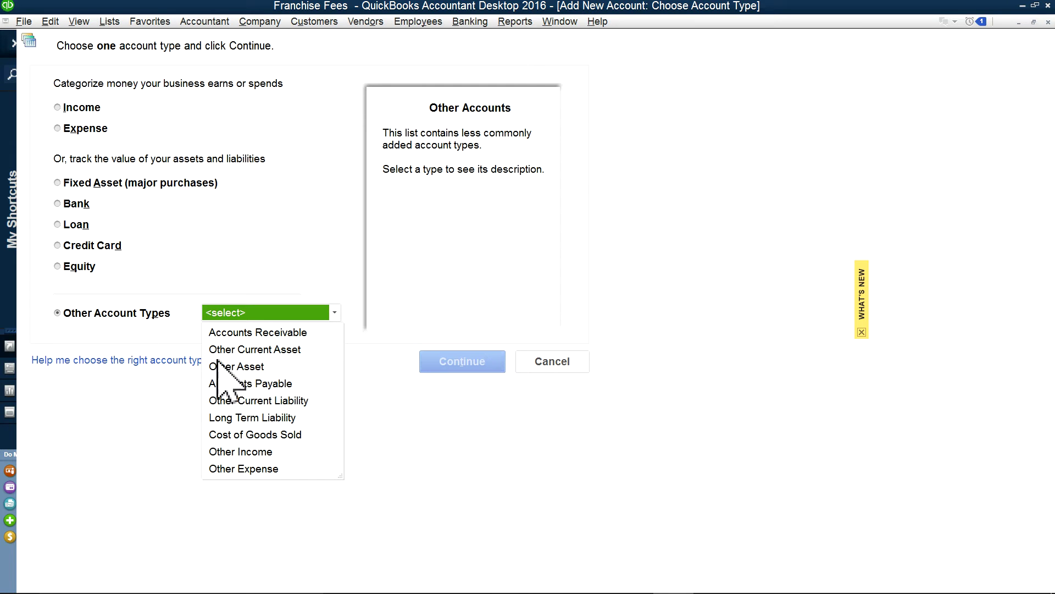
{"action": "left_click", "coordinate": [237, 365]}
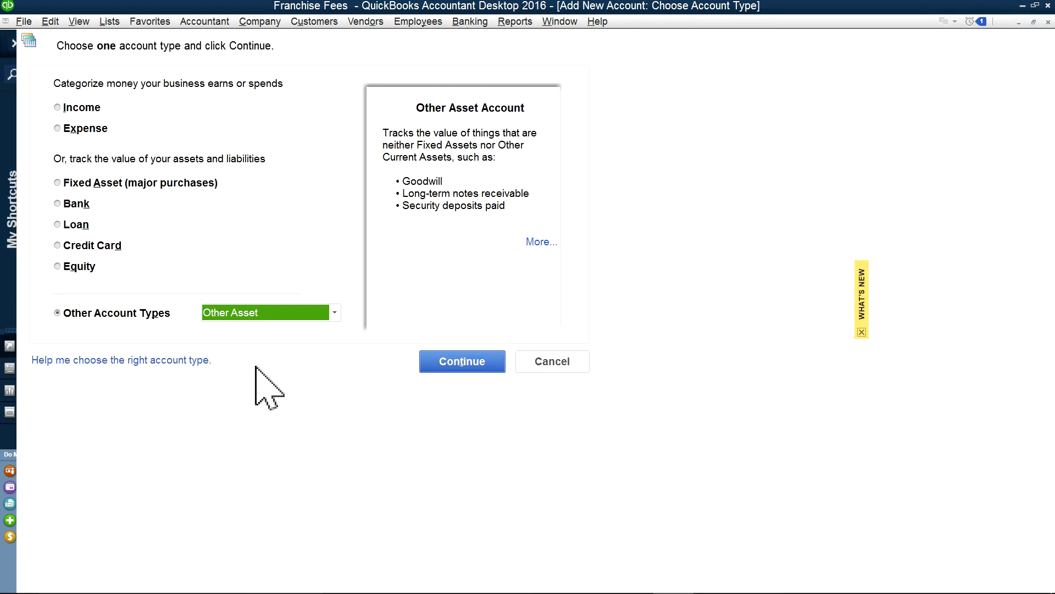
{"action": "left_click", "coordinate": [440, 364]}
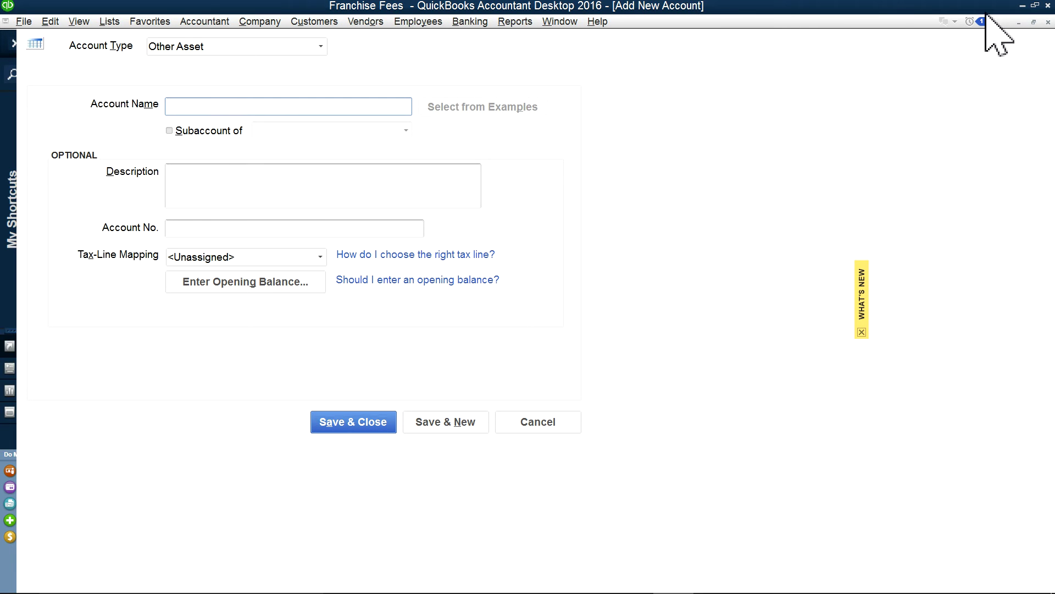
{"action": "left_click", "coordinate": [1048, 22]}
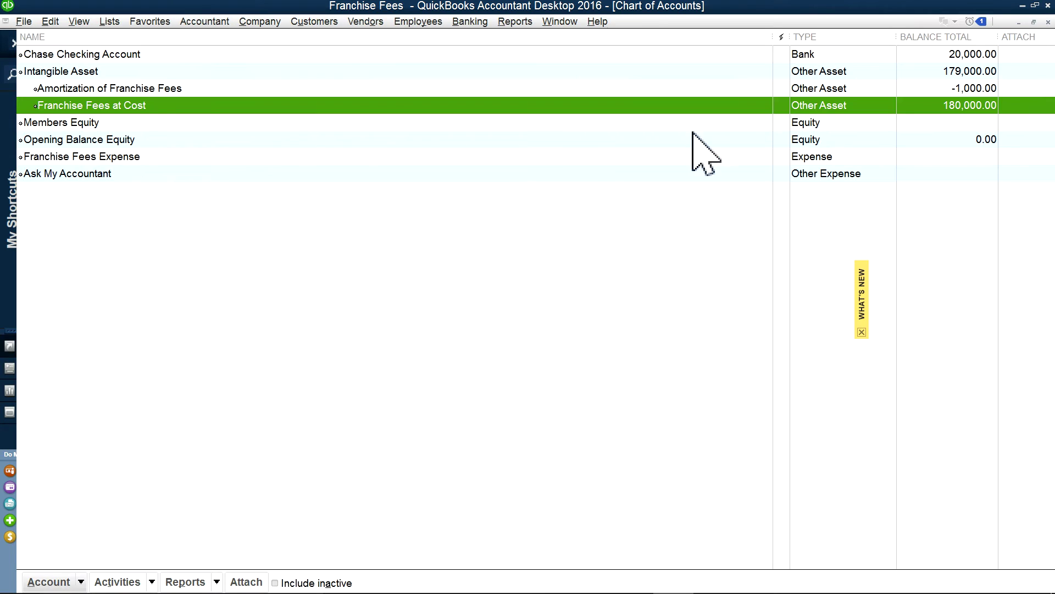
- Reopen the Intangible Asset account's details to check its name and description, and close them unchanged
{"action": "left_click", "coordinate": [84, 73]}
{"action": "right_click", "coordinate": [83, 75]}
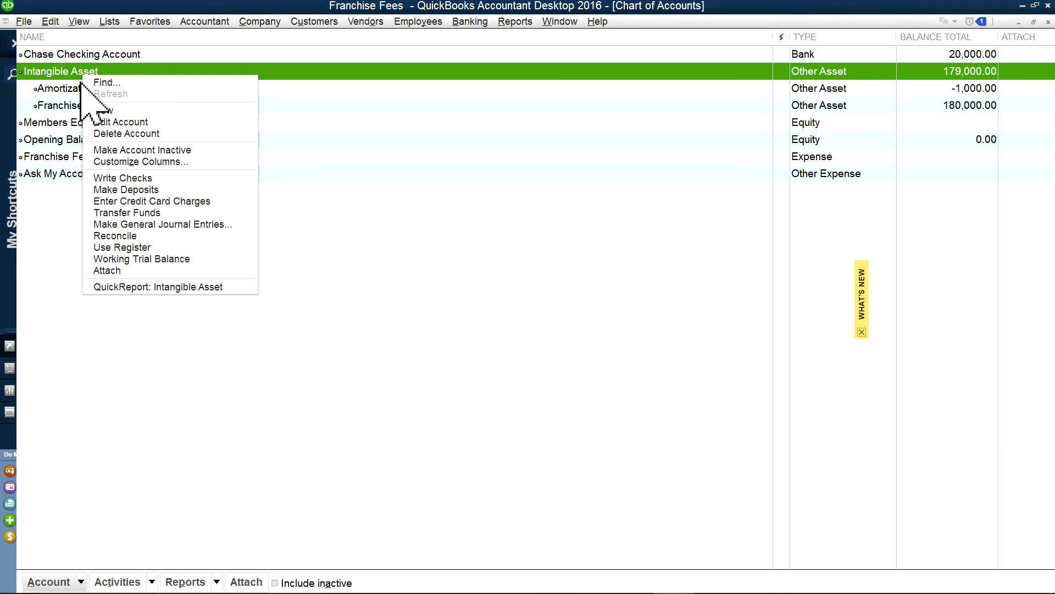
{"action": "left_click", "coordinate": [120, 122]}
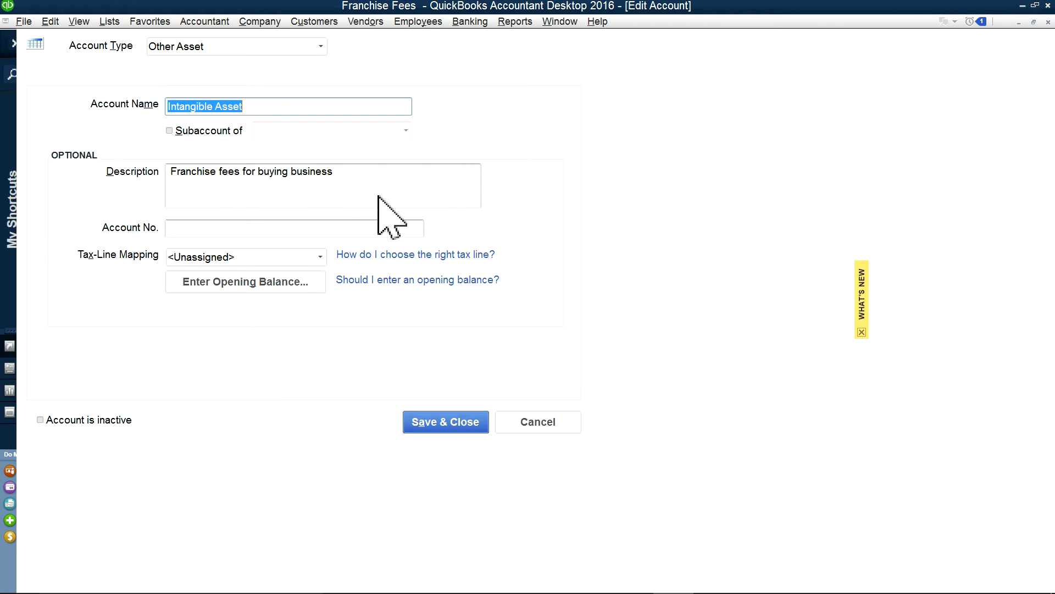
{"action": "left_click", "coordinate": [209, 184]}
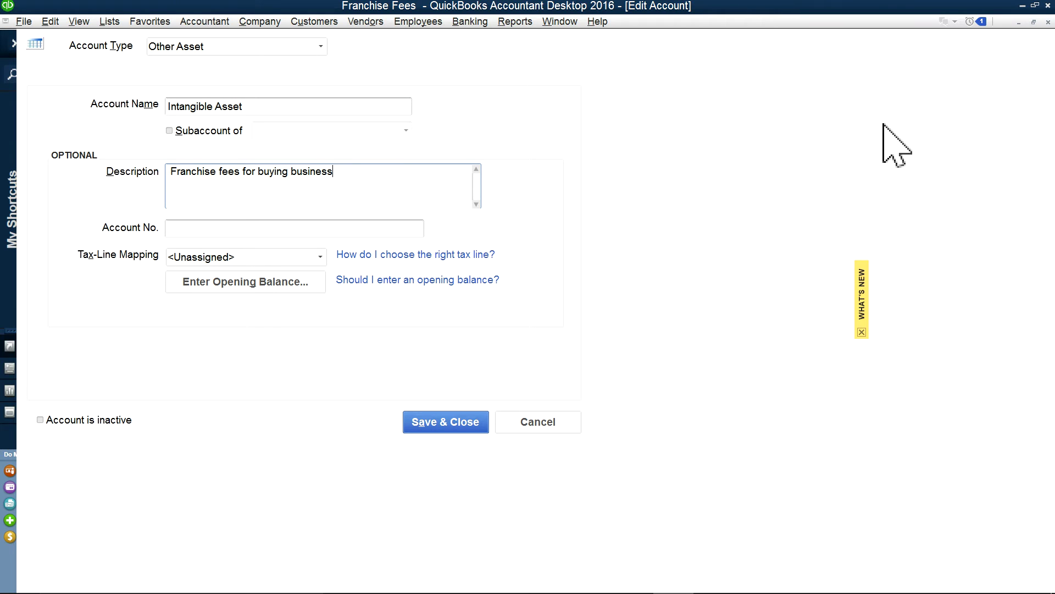
{"action": "left_click", "coordinate": [1047, 22]}
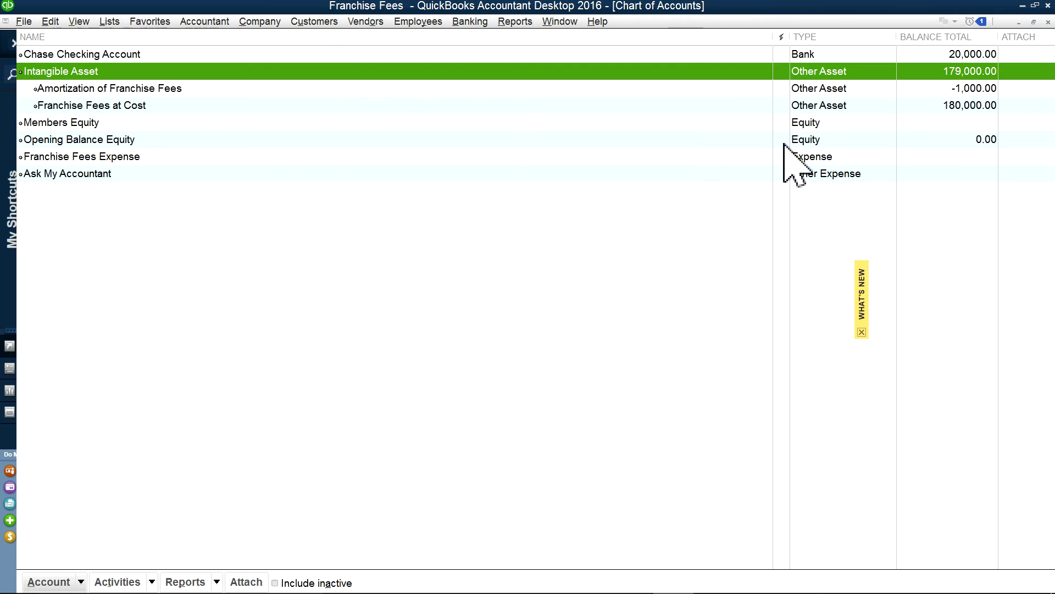
- Begin another new account in the Chart of Accounts, choosing Other Asset among the other account types, and leave it unsaved
{"action": "left_click", "coordinate": [92, 106]}
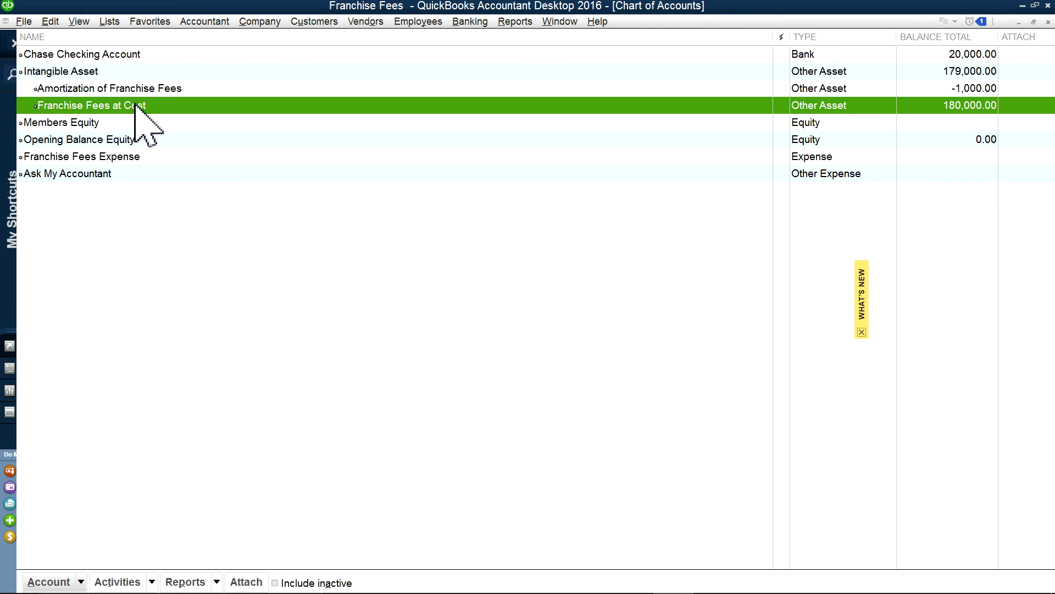
{"action": "left_click", "coordinate": [109, 22]}
{"action": "left_click", "coordinate": [120, 37]}
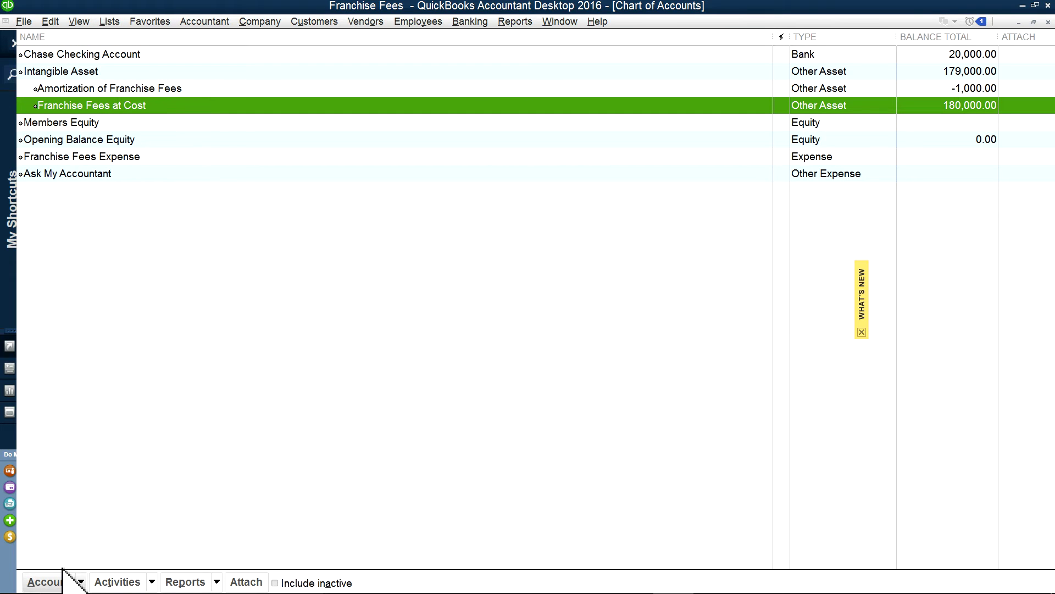
{"action": "left_click", "coordinate": [79, 582]}
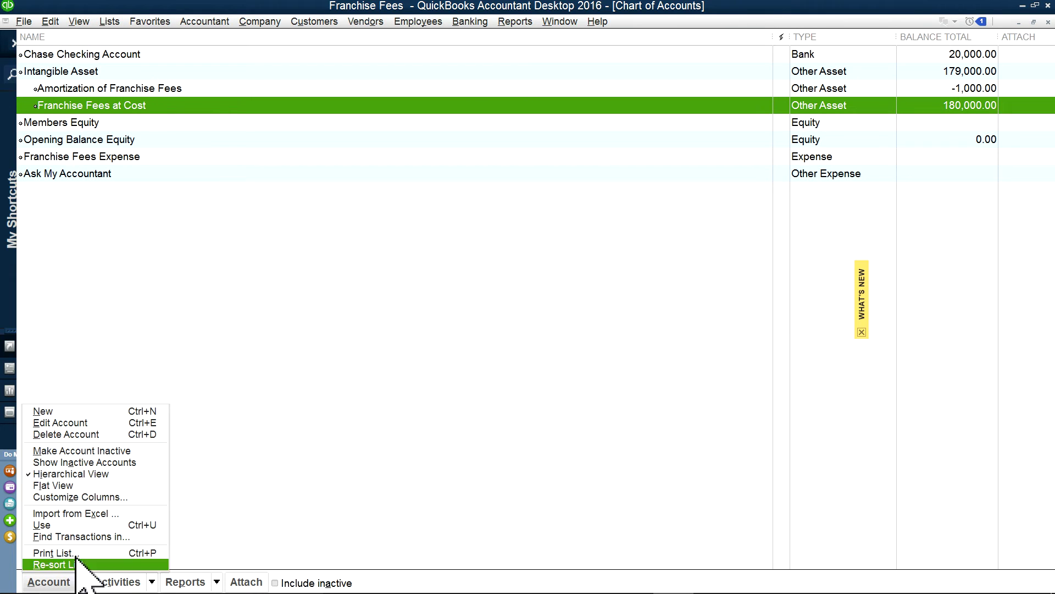
{"action": "left_click", "coordinate": [57, 413]}
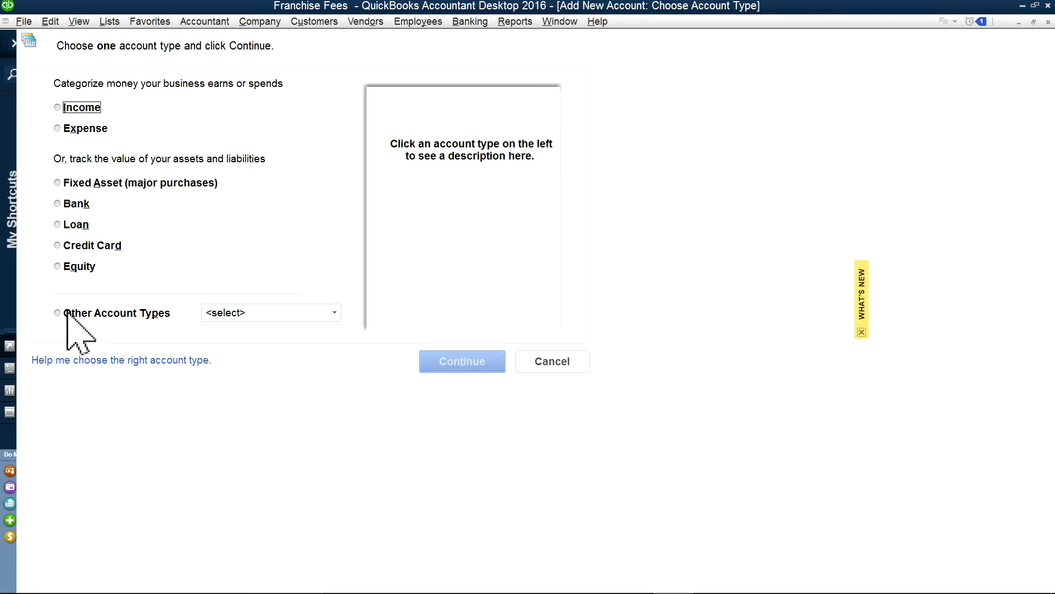
{"action": "left_click", "coordinate": [57, 315]}
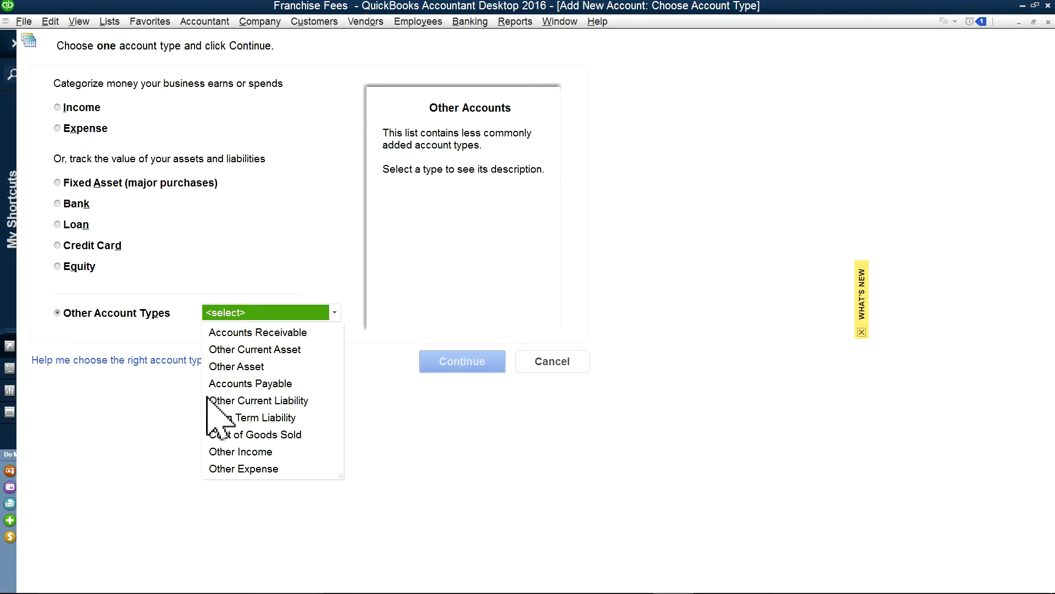
{"action": "left_click", "coordinate": [238, 367]}
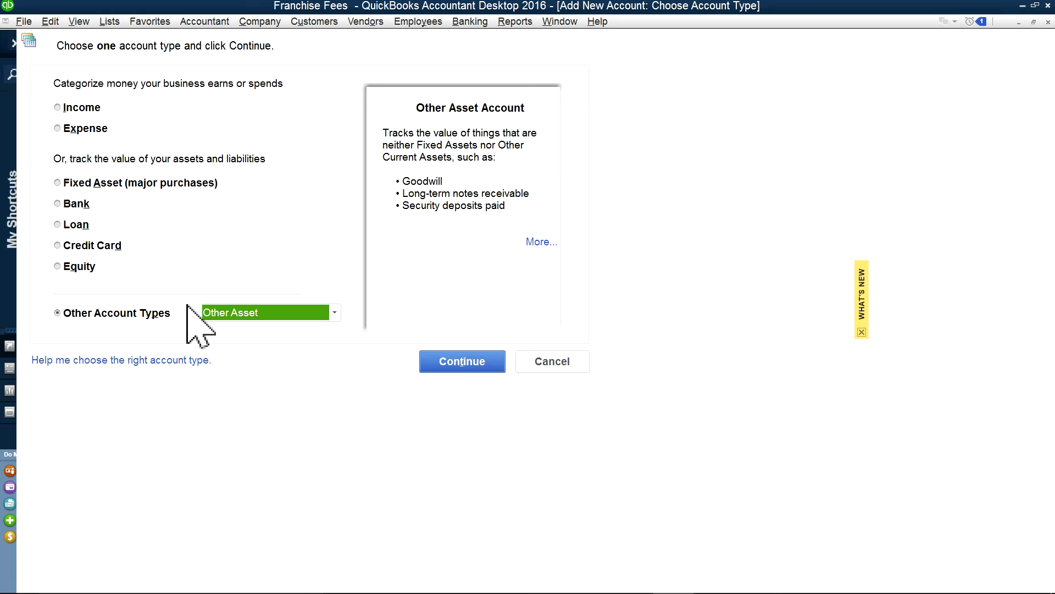
{"action": "left_click", "coordinate": [464, 364]}
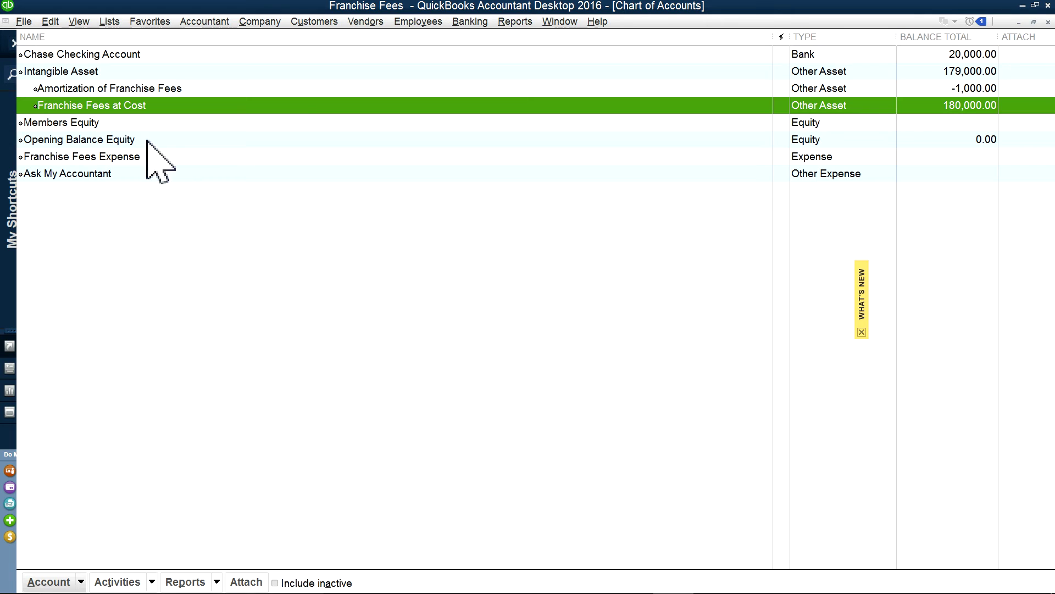
- Toggle the subaccount setting of Franchise Fees at Cost, check its parent account Intangible Asset, and cancel the edit
{"action": "right_click", "coordinate": [103, 106]}
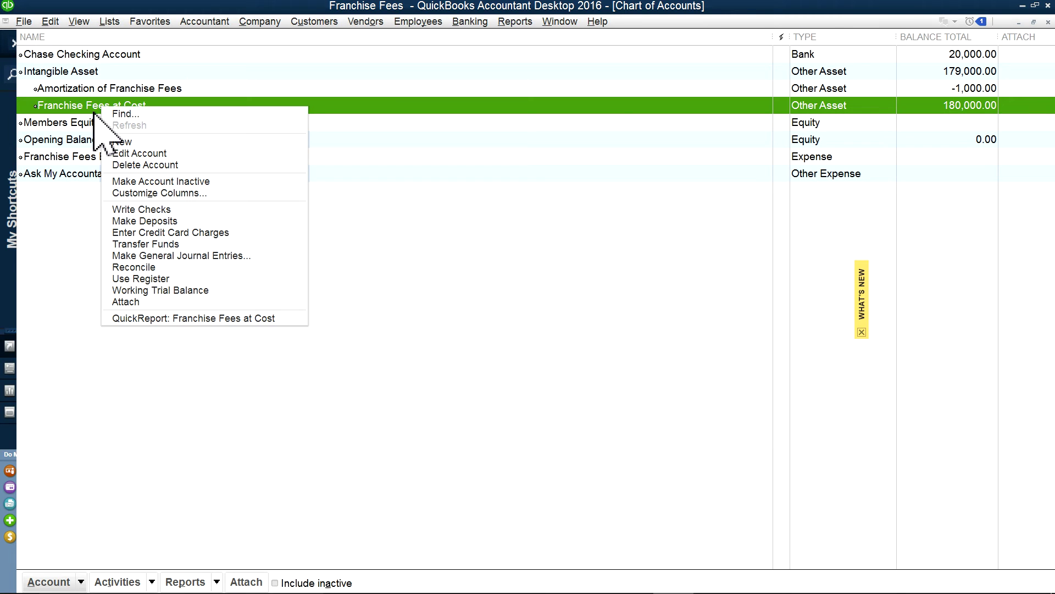
{"action": "left_click", "coordinate": [125, 154]}
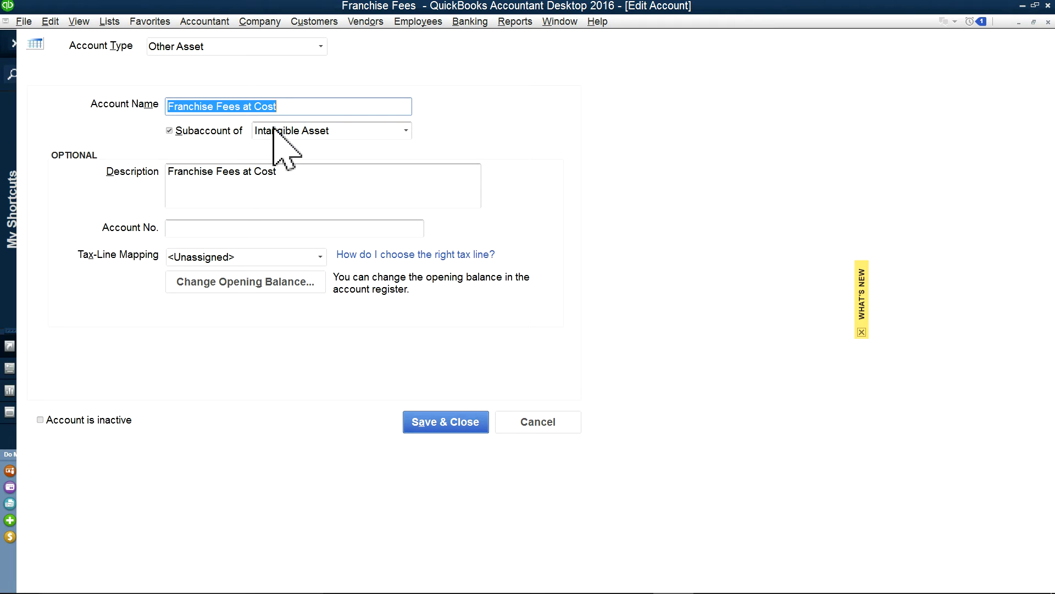
{"action": "left_click", "coordinate": [169, 131]}
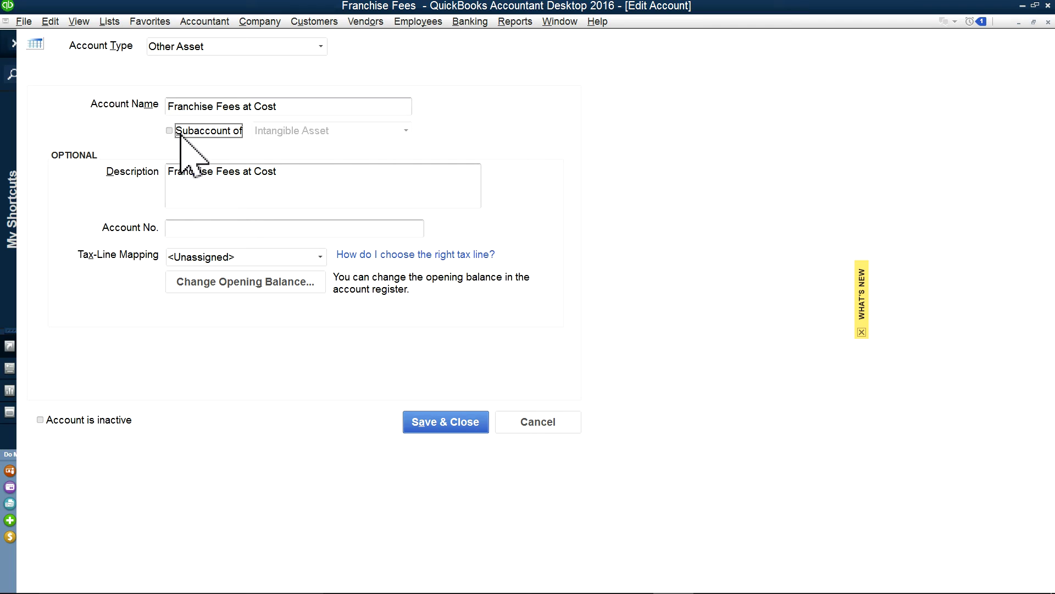
{"action": "left_click", "coordinate": [176, 131]}
{"action": "left_click", "coordinate": [406, 131]}
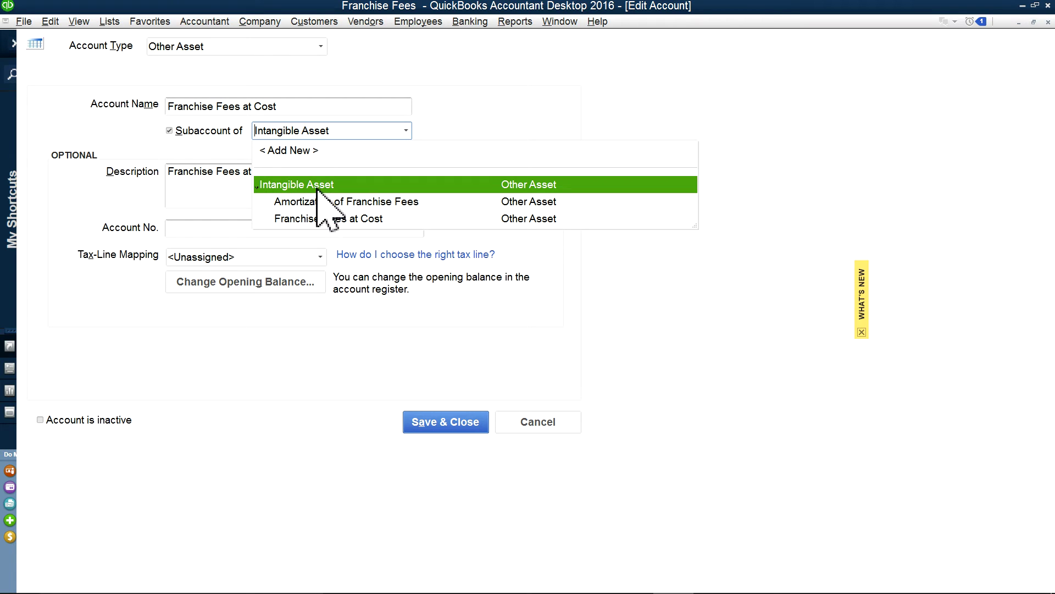
{"action": "left_click", "coordinate": [143, 137]}
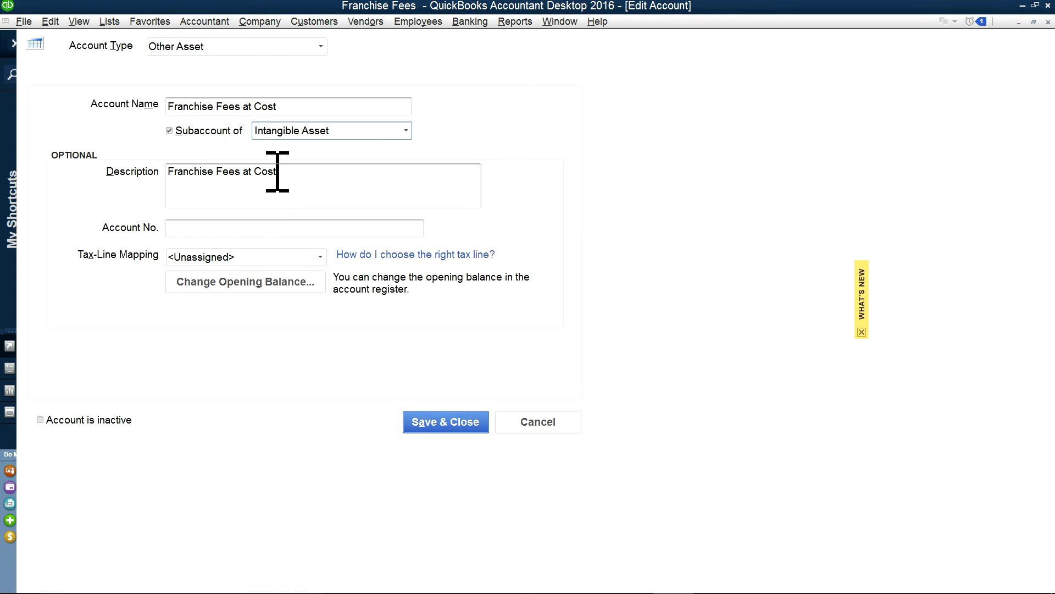
{"action": "left_click", "coordinate": [531, 425]}
- Open the Amortization of Franchise Fees account's details, check its name and parent account Intangible Asset, and cancel the edit
{"action": "left_click", "coordinate": [145, 89]}
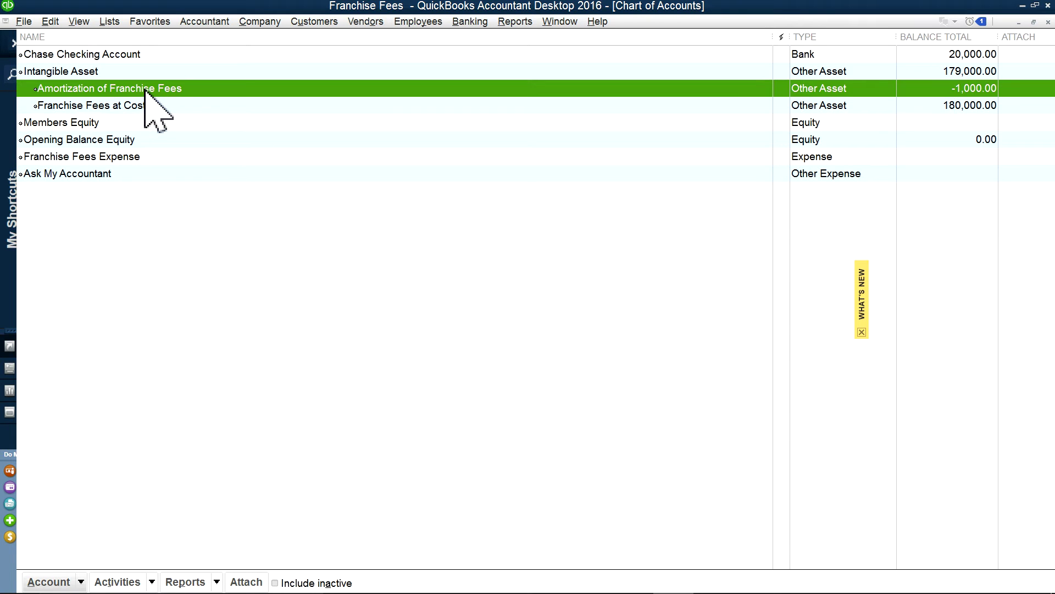
{"action": "right_click", "coordinate": [146, 90]}
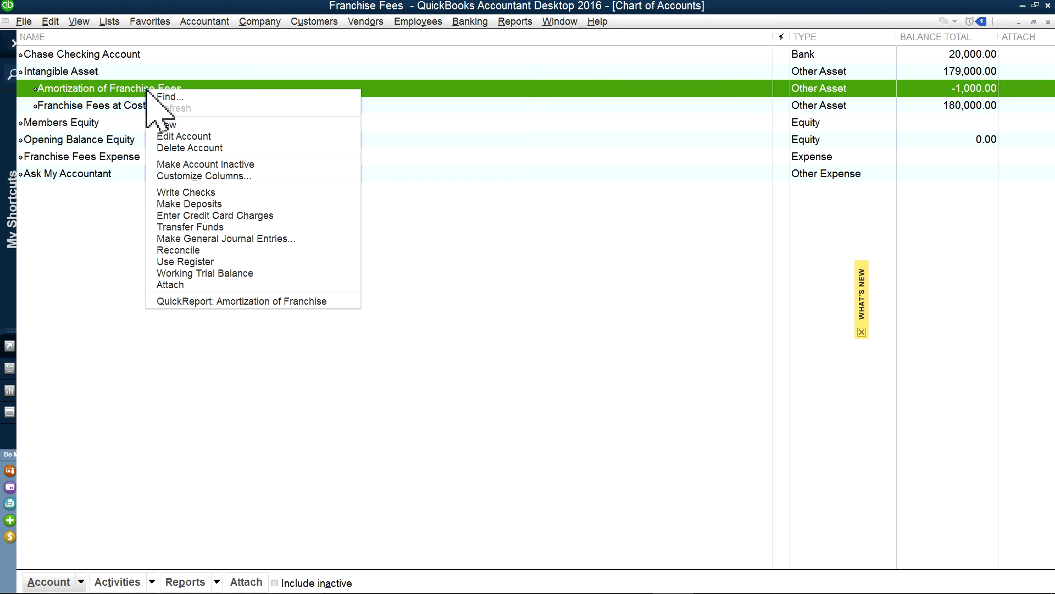
{"action": "left_click", "coordinate": [165, 137]}
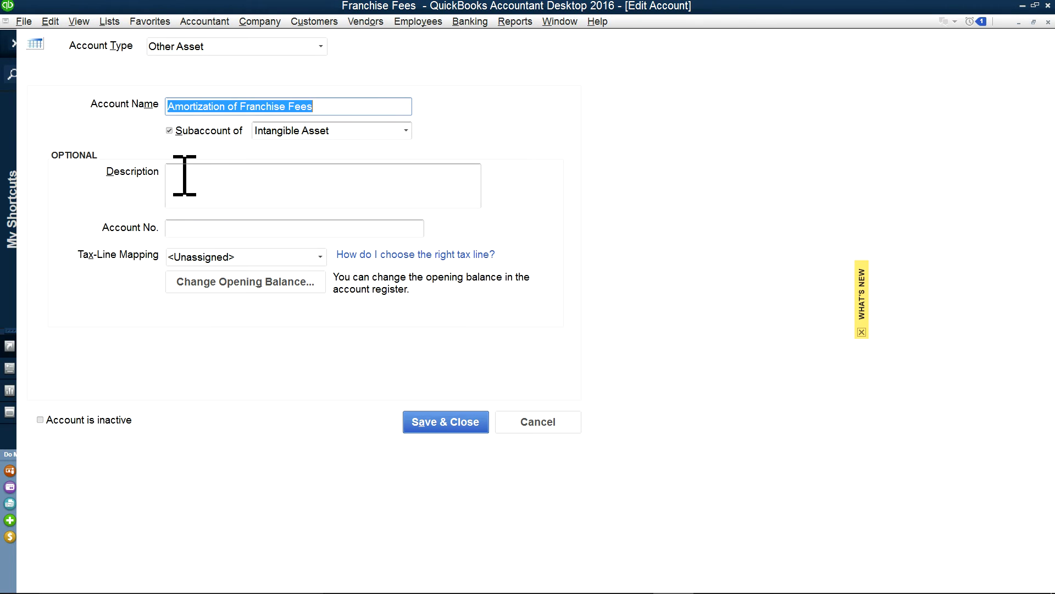
{"action": "left_click", "coordinate": [324, 105]}
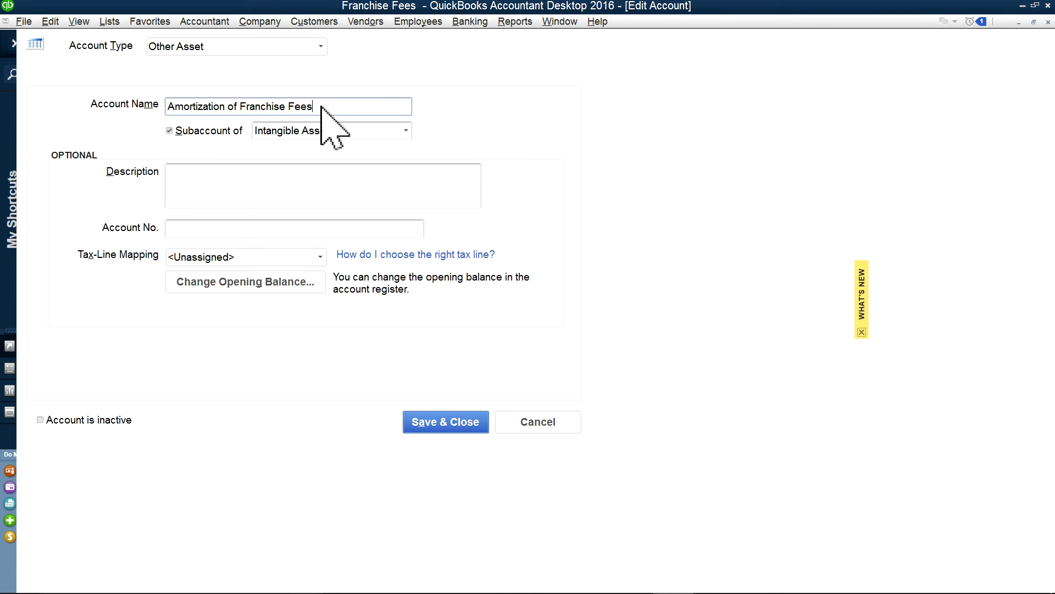
{"action": "left_click", "coordinate": [405, 130]}
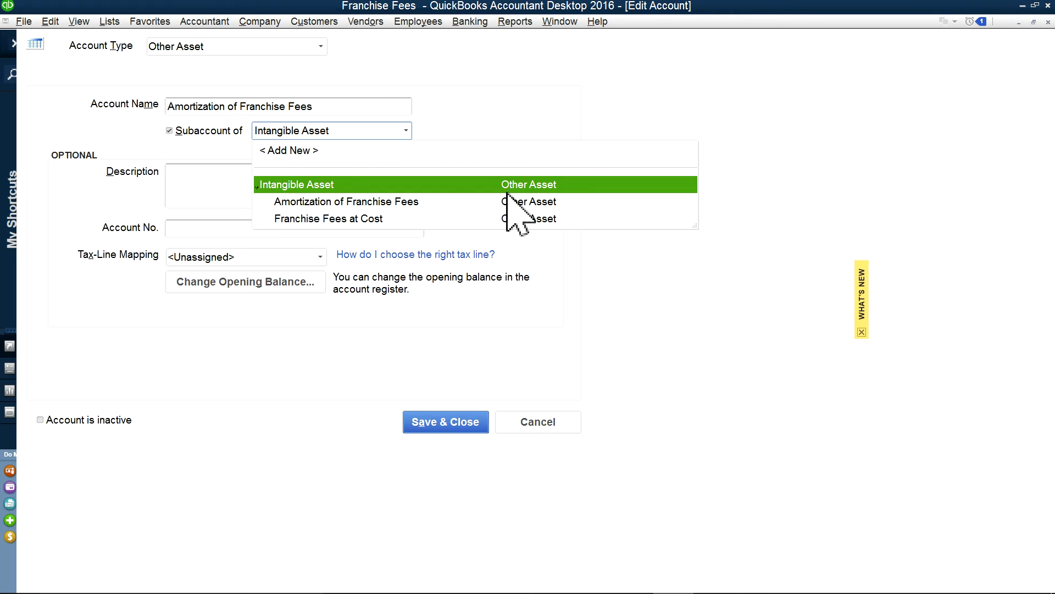
{"action": "left_click", "coordinate": [174, 146]}
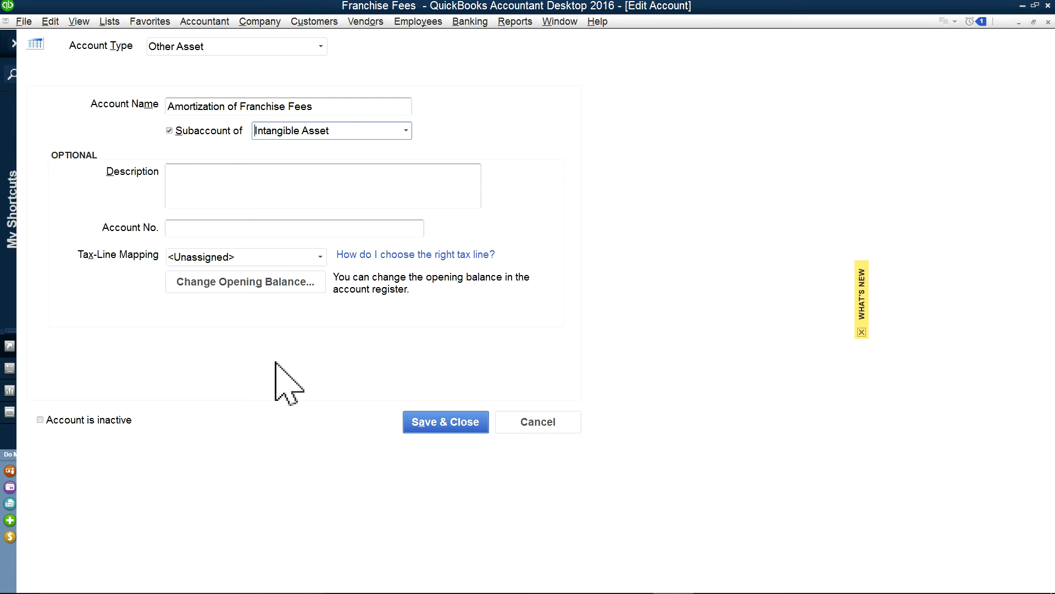
{"action": "left_click", "coordinate": [529, 419]}
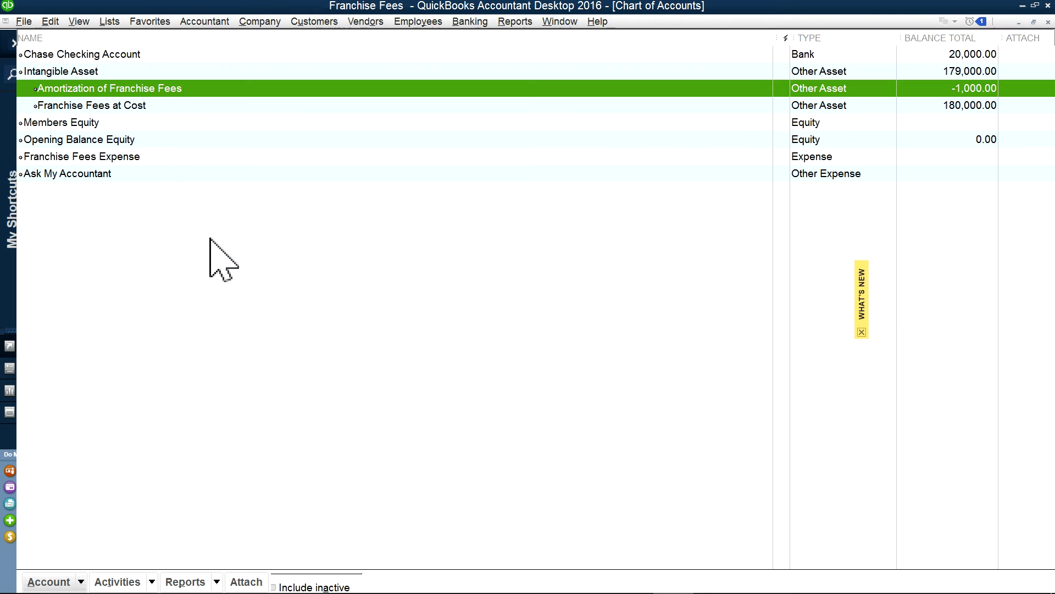
- Reopen the details of Franchise Fees at Cost to examine its opening balance option
{"action": "left_click", "coordinate": [125, 109]}
{"action": "right_click", "coordinate": [124, 110]}
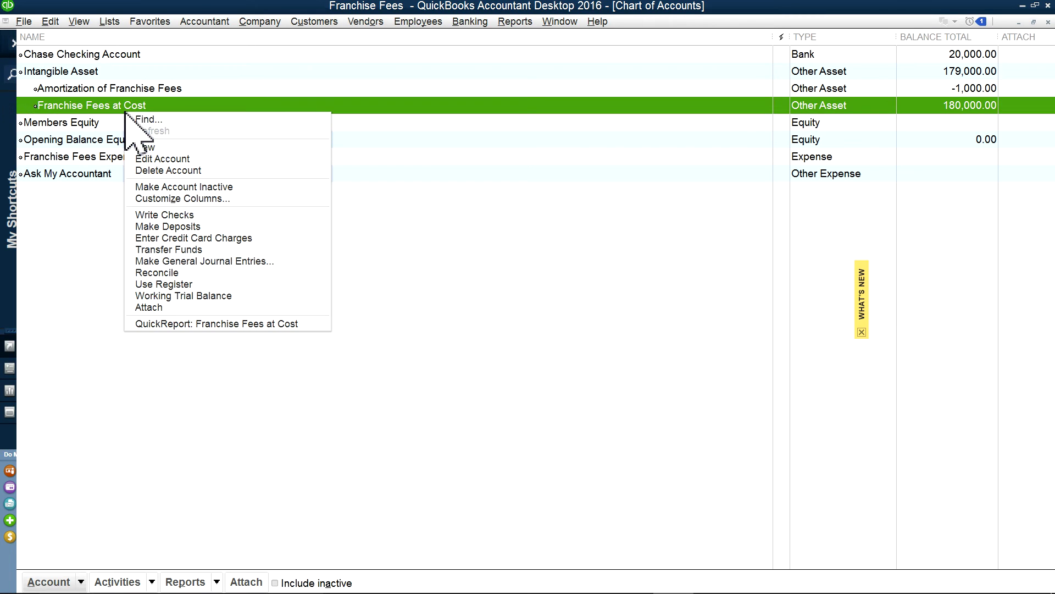
{"action": "left_click", "coordinate": [138, 159]}
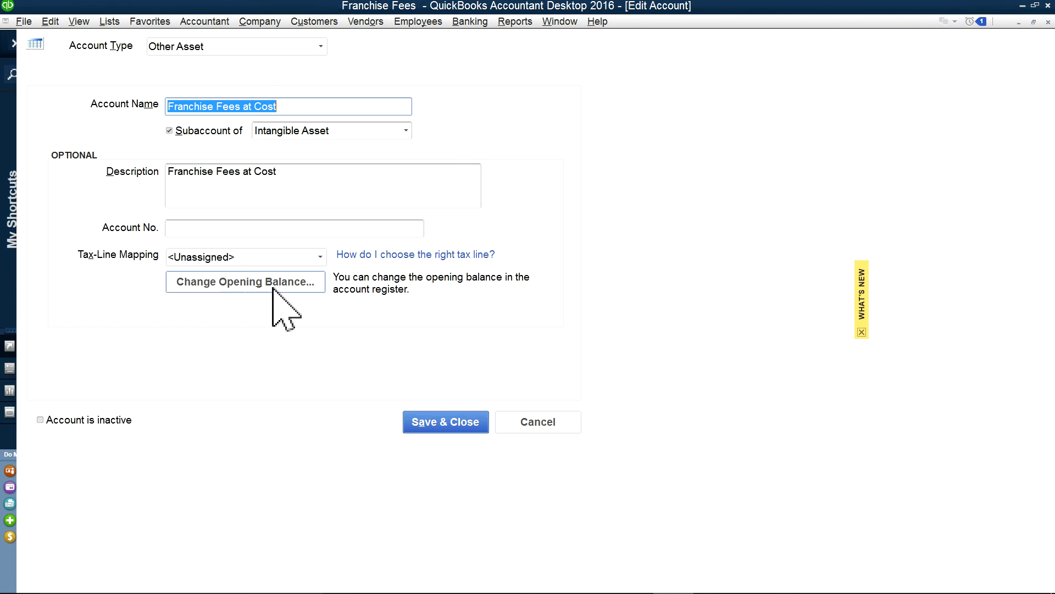
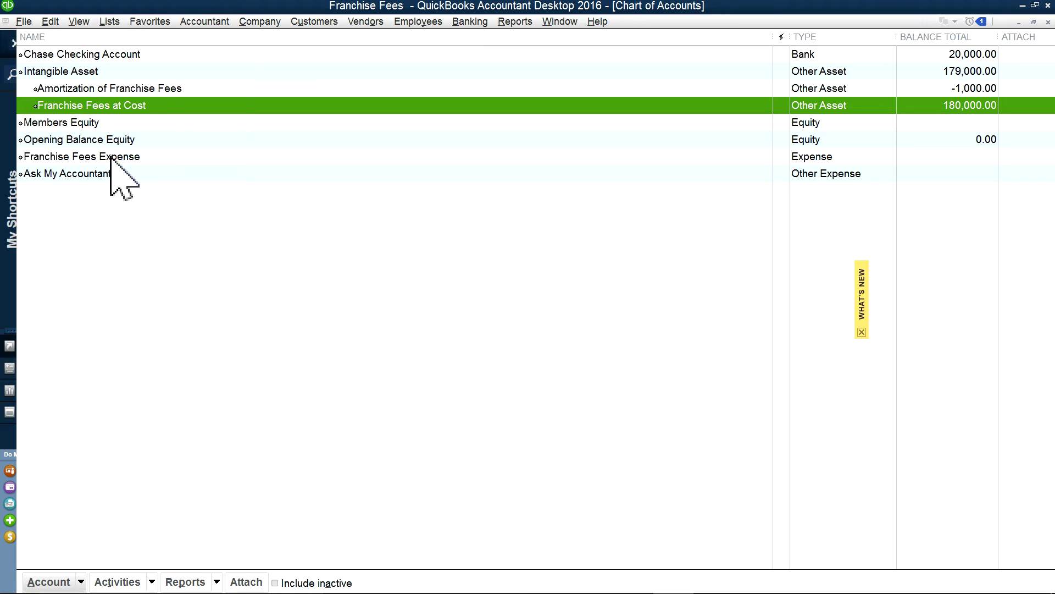
- Open the Franchise Fees Expense account's details, check its account type and description, and close them unchanged
{"action": "left_click", "coordinate": [132, 159]}
{"action": "right_click", "coordinate": [131, 158]}
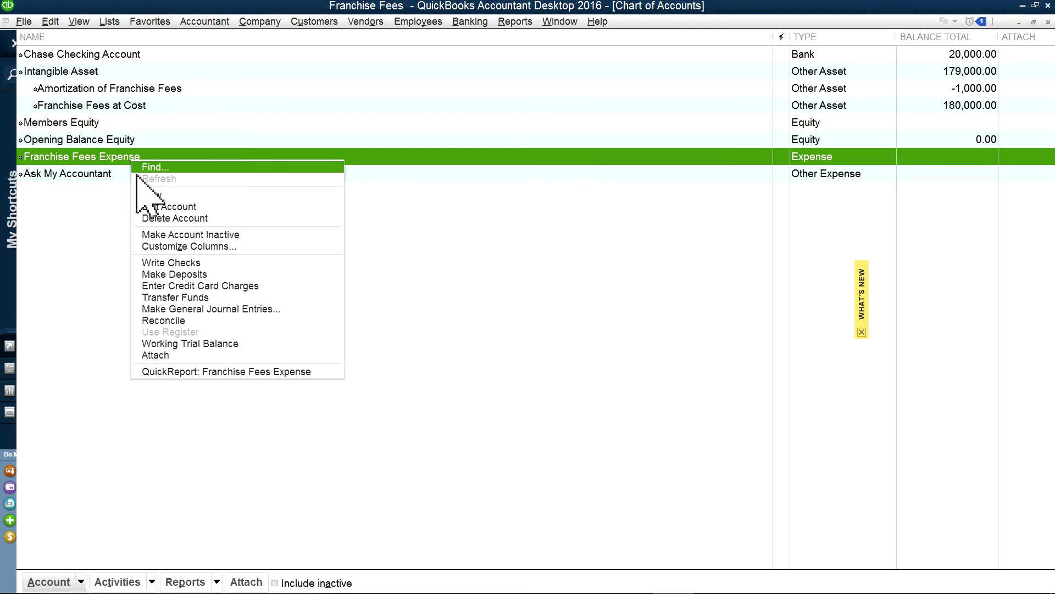
{"action": "left_click", "coordinate": [165, 206]}
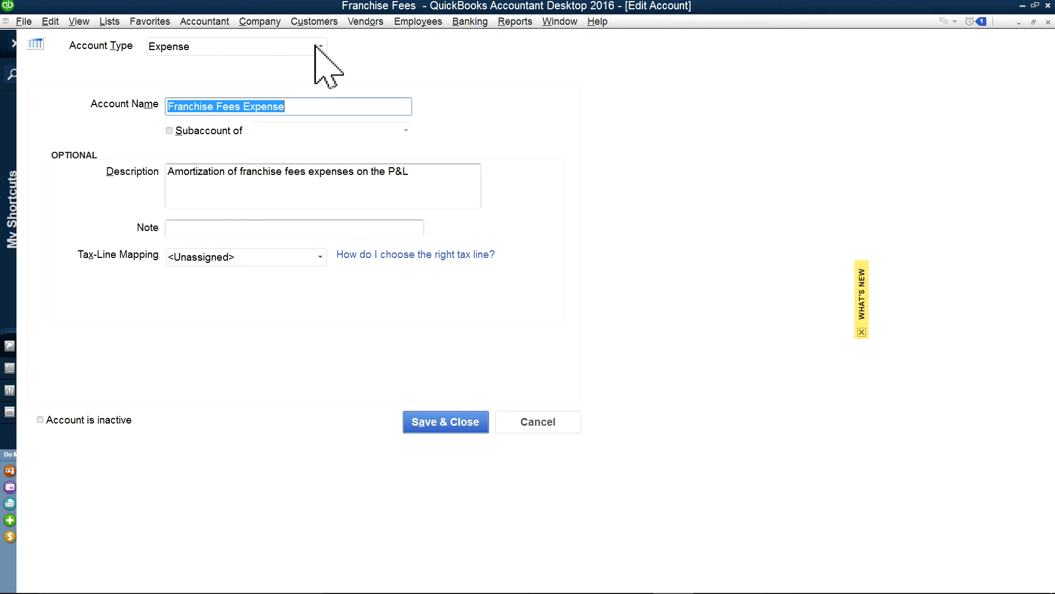
{"action": "left_click", "coordinate": [541, 422]}
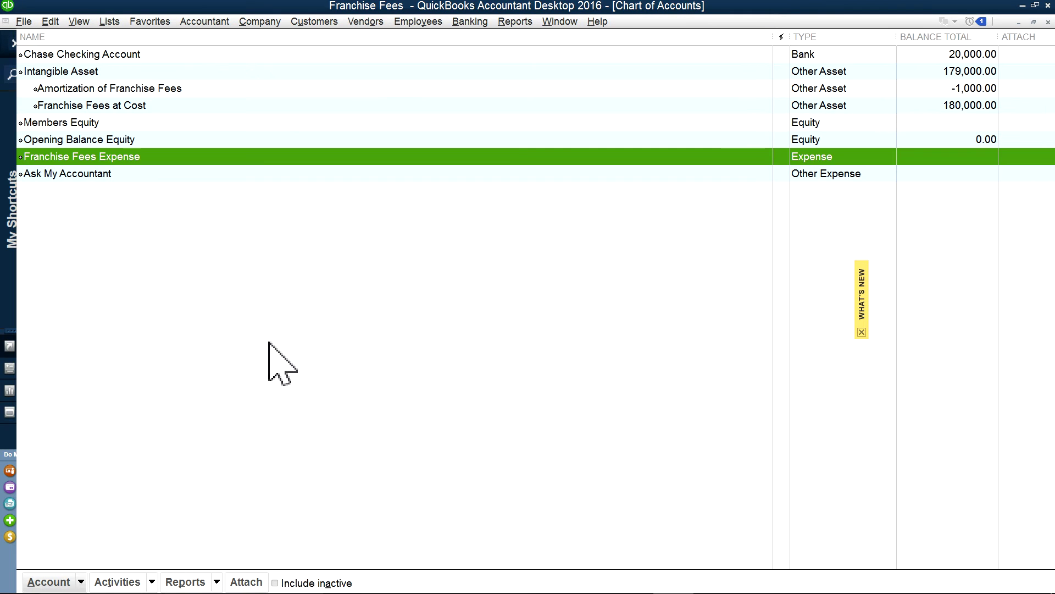
- Begin a new account of type Expense and leave its form without saving
{"action": "right_click", "coordinate": [98, 159]}
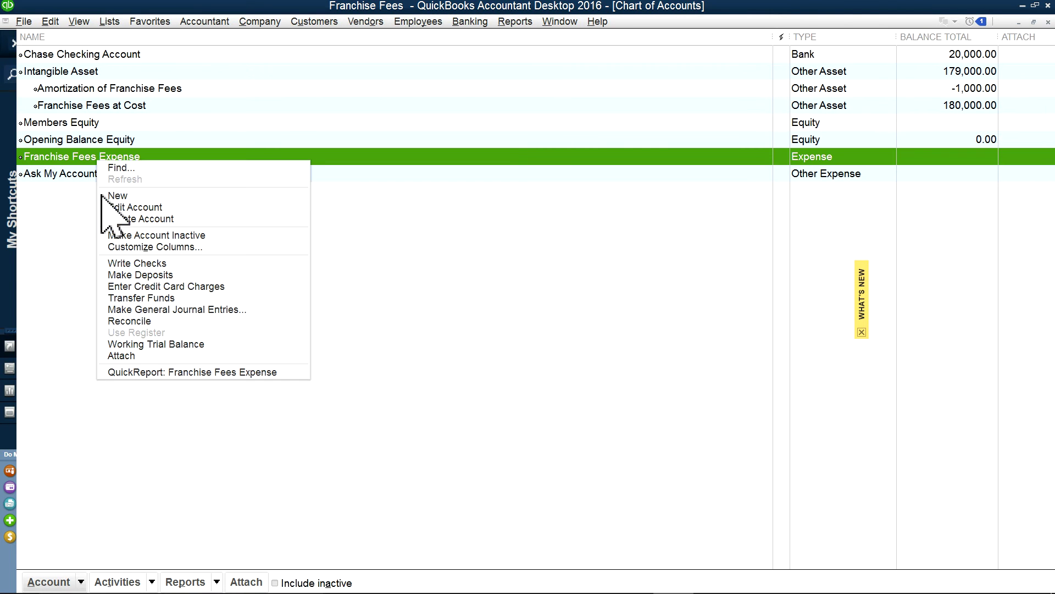
{"action": "left_click", "coordinate": [113, 196]}
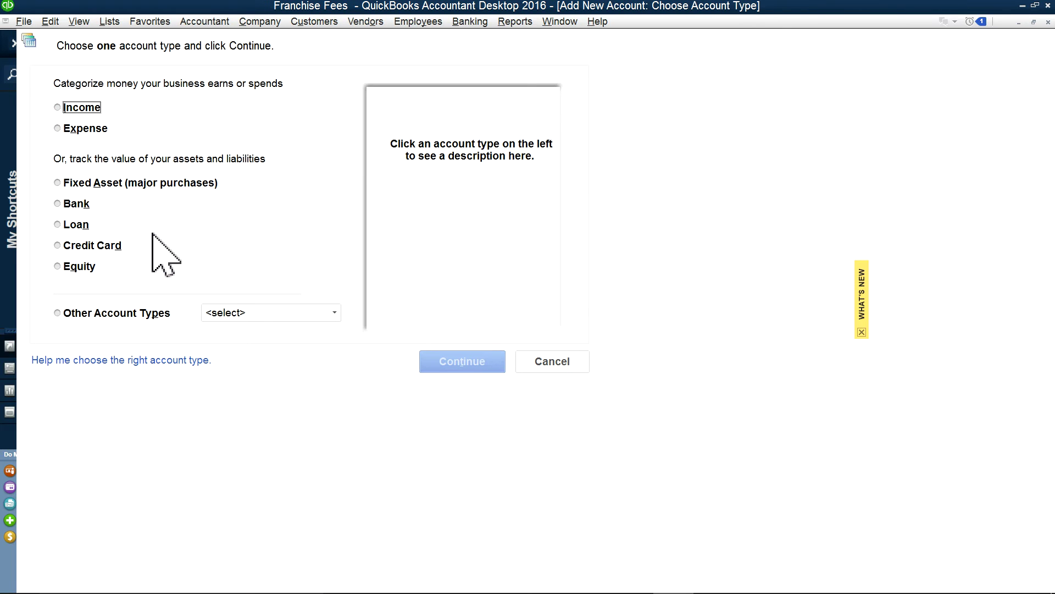
{"action": "left_click", "coordinate": [62, 130]}
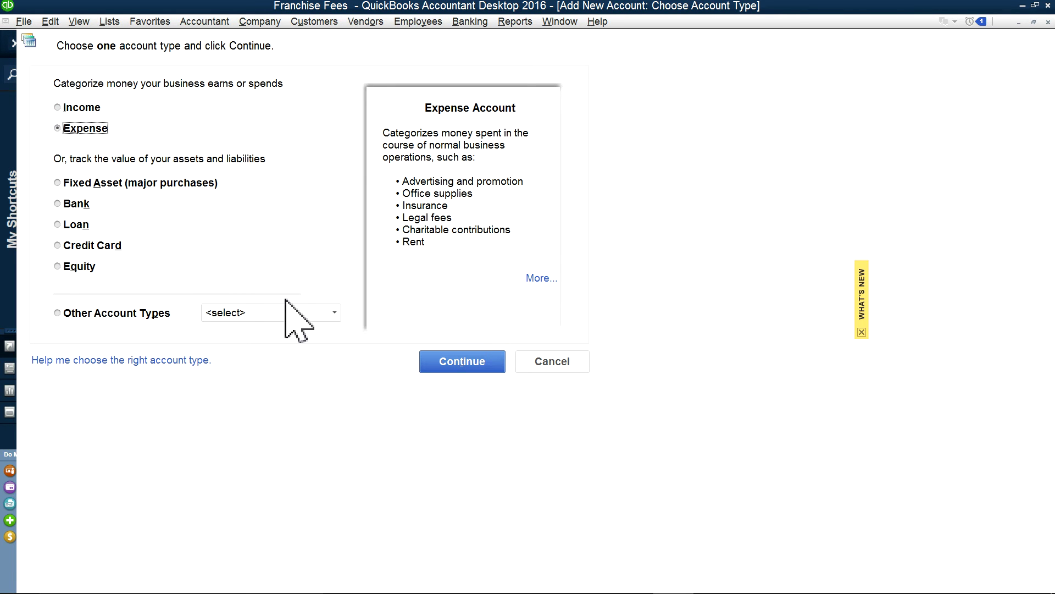
{"action": "left_click", "coordinate": [460, 364]}
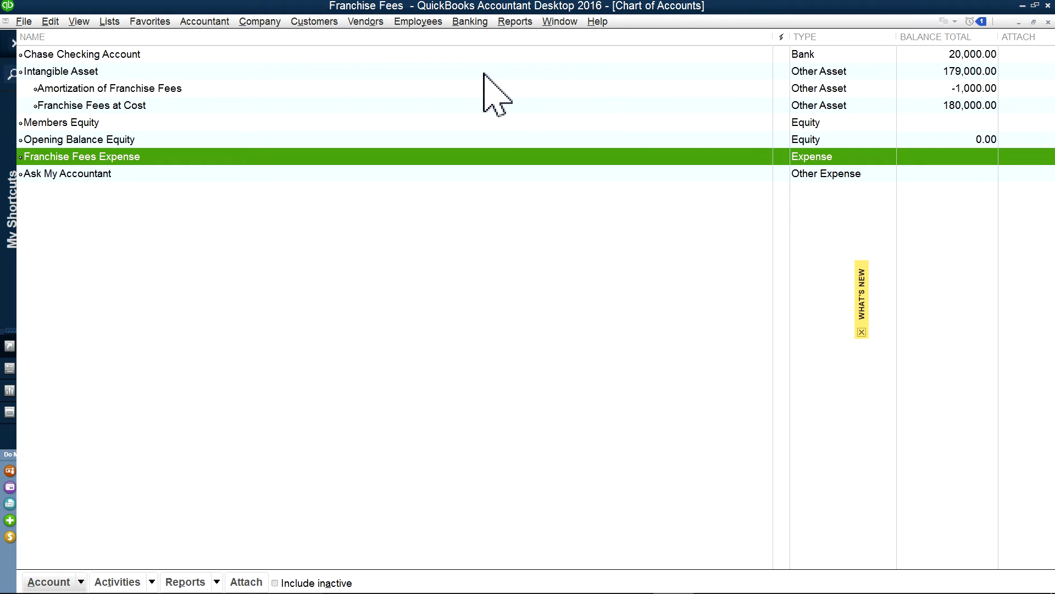
- Open the check to Business Franchisor Company in Write Checks and examine its address and payee choices
{"action": "left_click", "coordinate": [467, 22]}
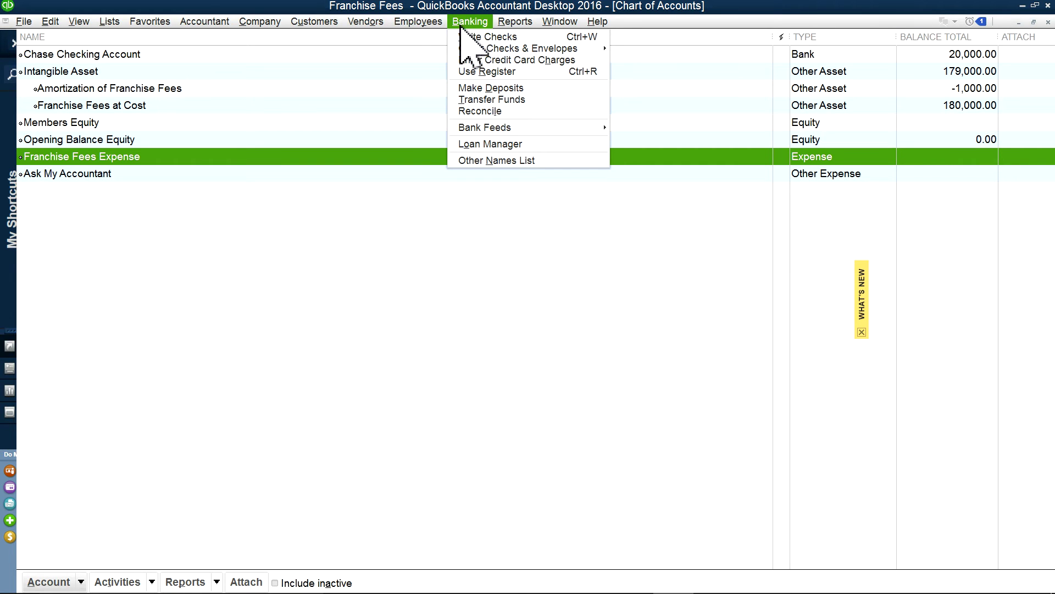
{"action": "left_click", "coordinate": [462, 37]}
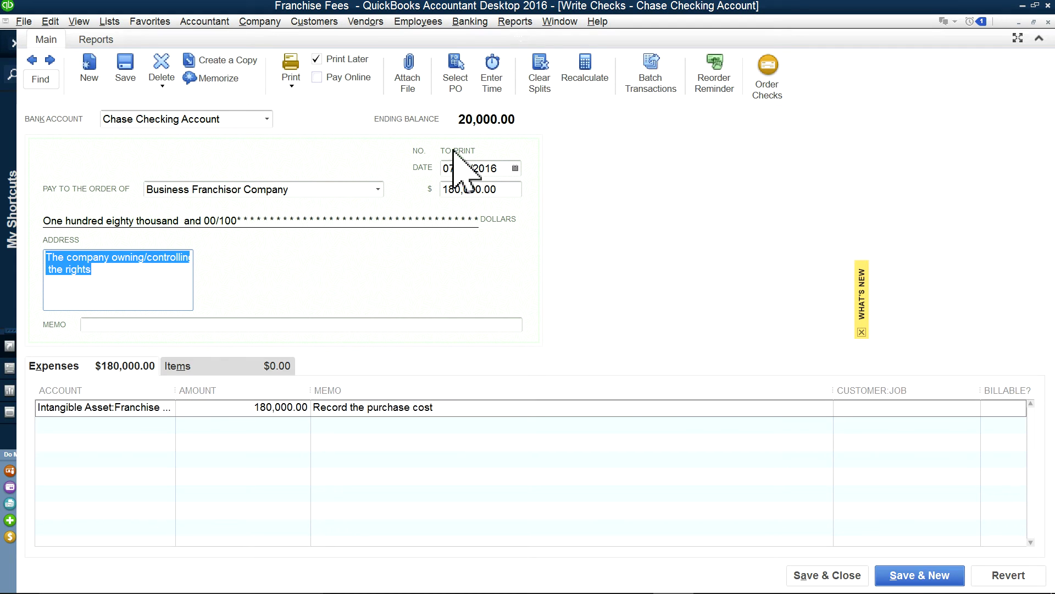
{"action": "left_click", "coordinate": [153, 294]}
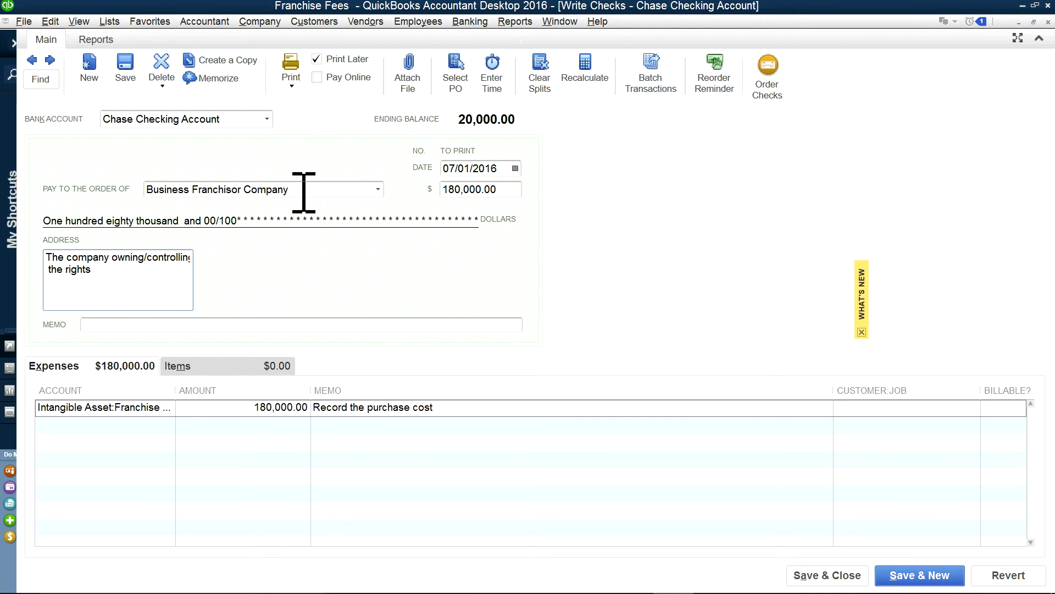
{"action": "left_click", "coordinate": [379, 189]}
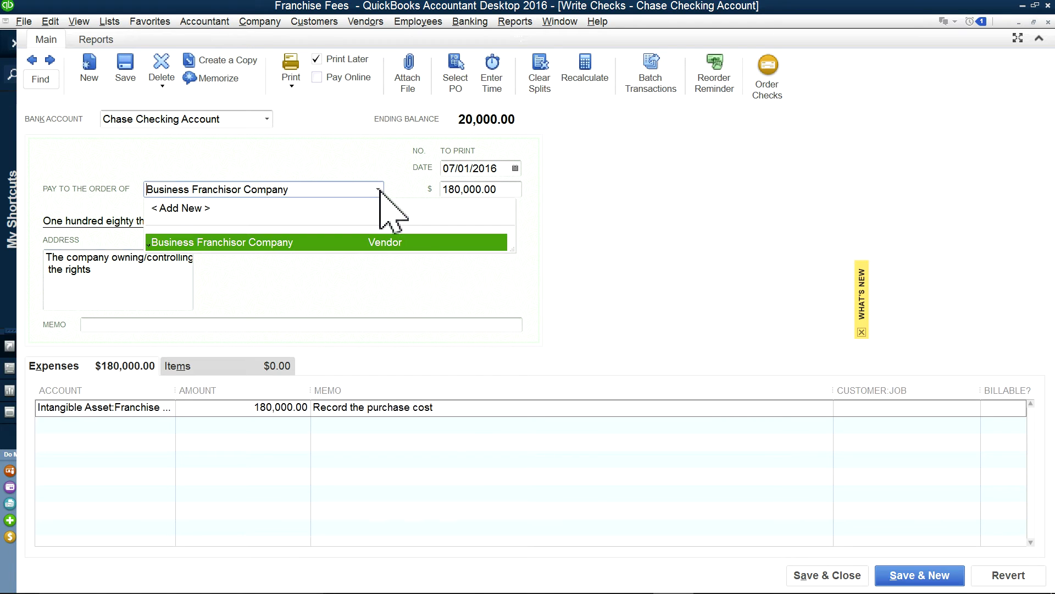
{"action": "left_click", "coordinate": [87, 155]}
- Widen the check's expense Account column and check the account list, keeping Franchise Fees at Cost selected
{"action": "left_click_drag", "start_coordinate": [174, 389], "coordinate": [281, 376]}
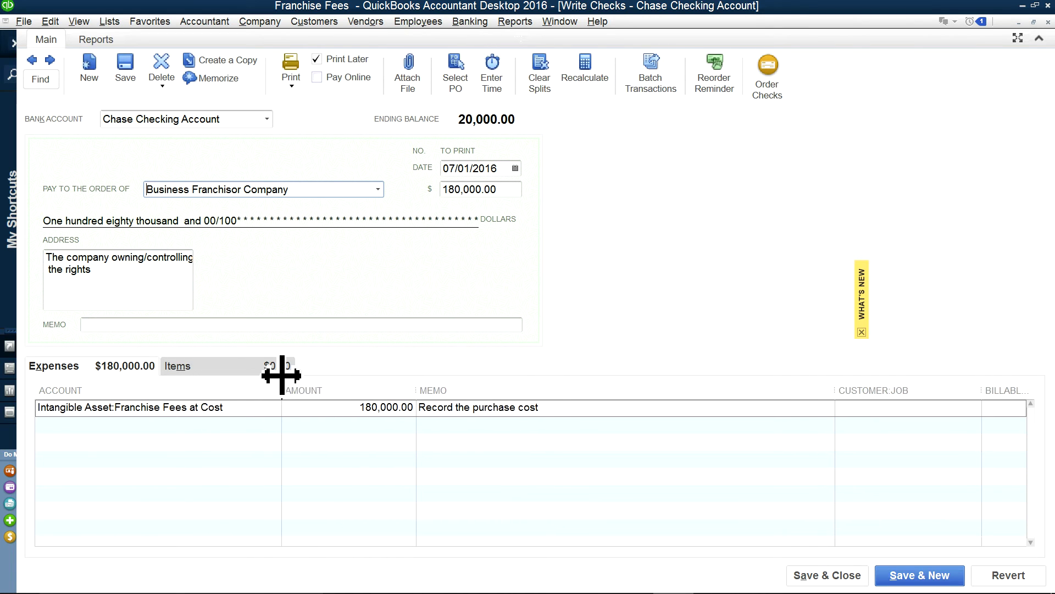
{"action": "left_click", "coordinate": [269, 408]}
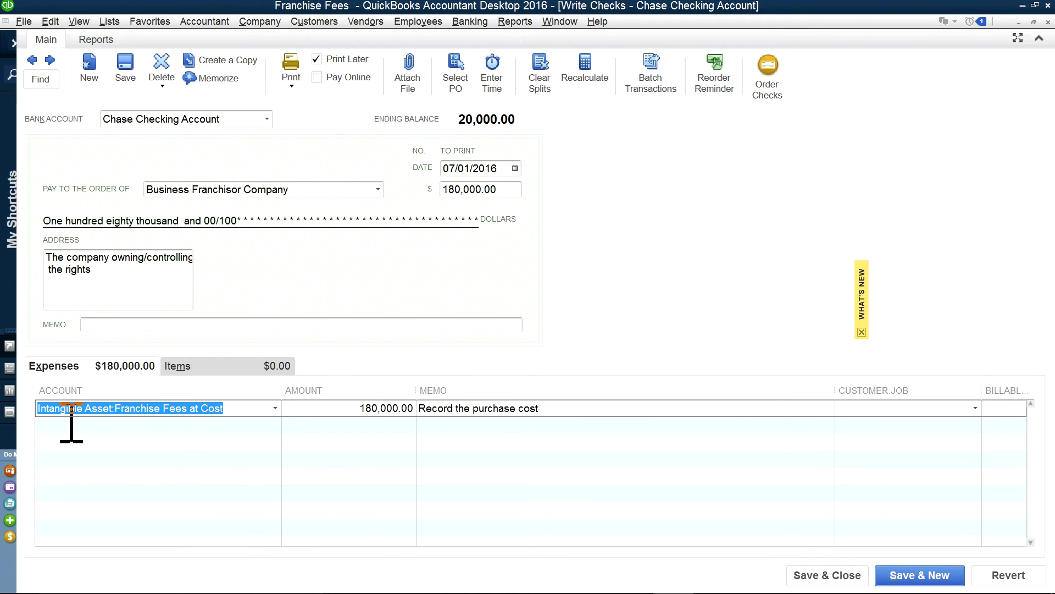
{"action": "left_click", "coordinate": [275, 408]}
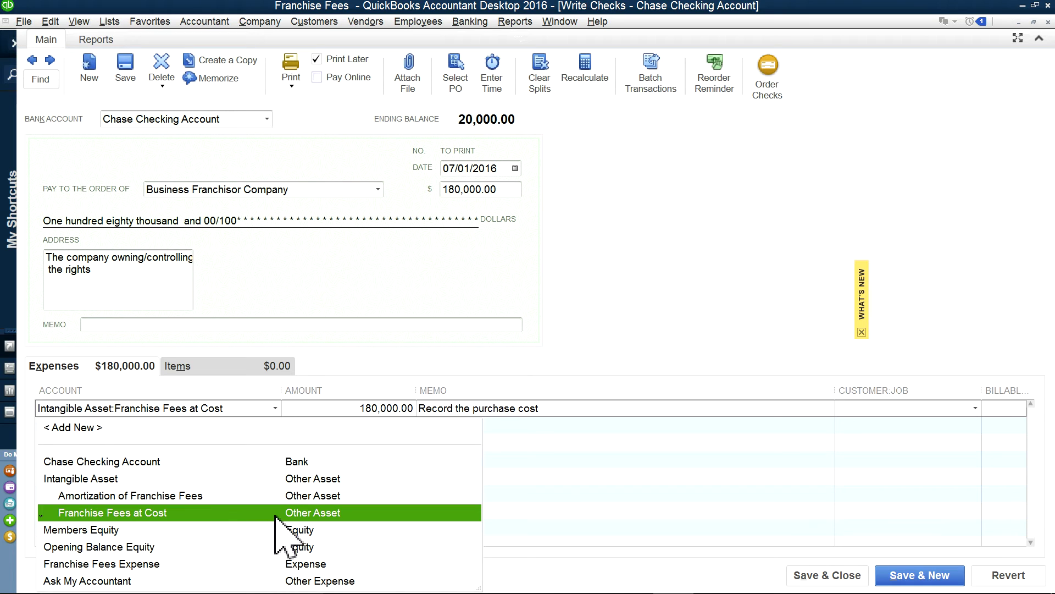
{"action": "left_click", "coordinate": [631, 314]}
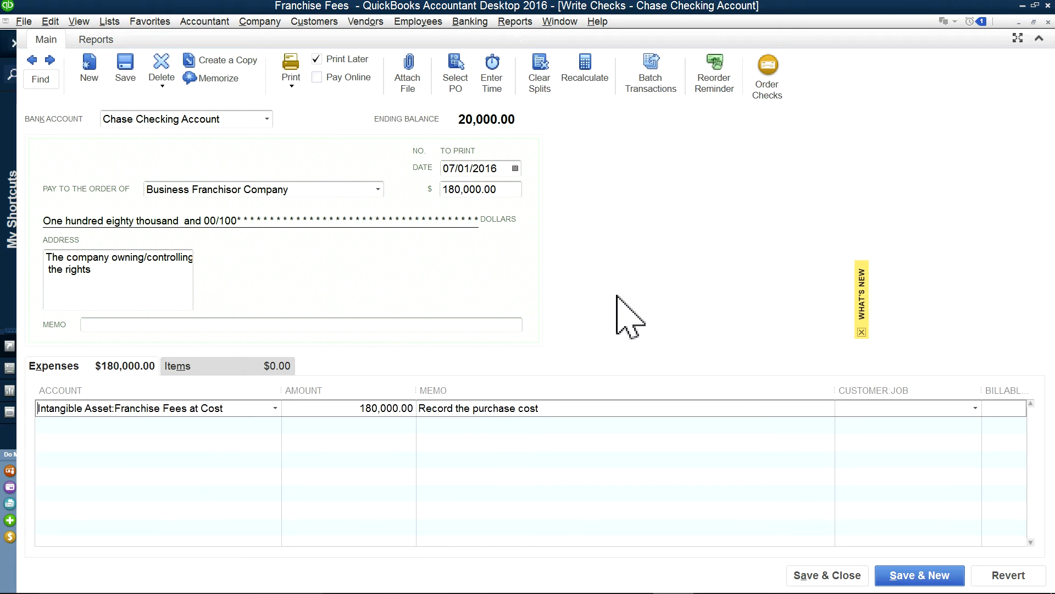
- Start printing the franchise fee check and cancel at the check number prompt
{"action": "left_click", "coordinate": [300, 101]}
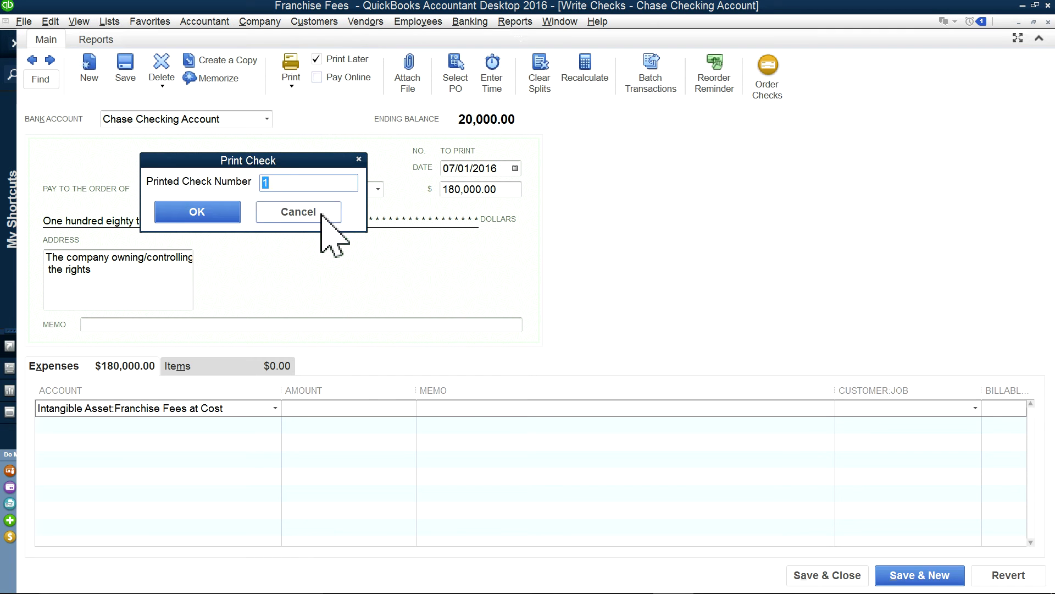
{"action": "left_click", "coordinate": [298, 212]}
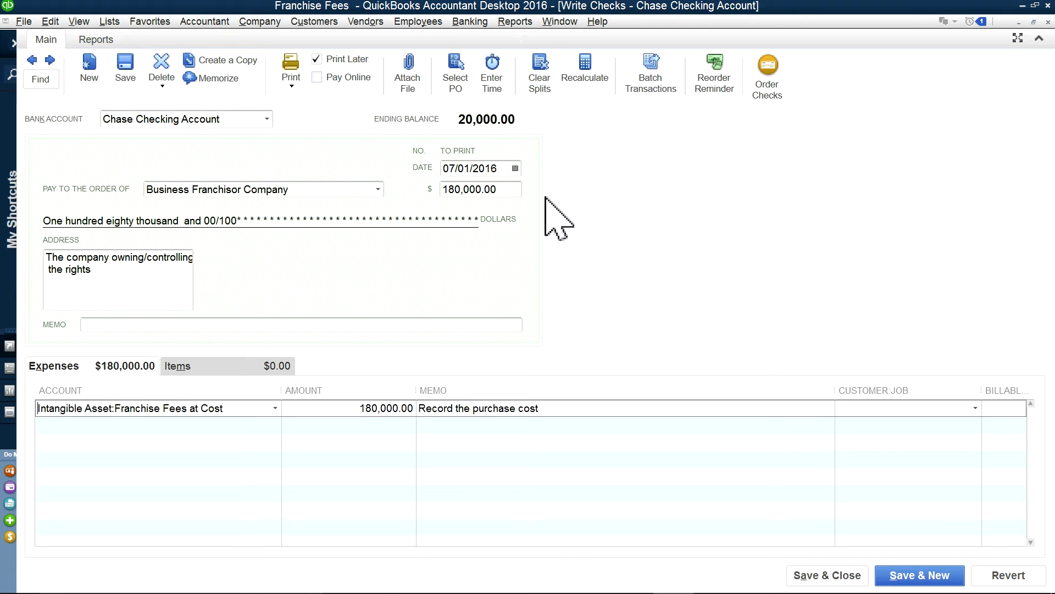
- Bring up the open Balance Sheet, and run a fresh Balance Sheet Standard report to examine the intangible asset balances
{"action": "left_click", "coordinate": [517, 24]}
{"action": "mouse_move", "coordinate": [557, 25]}
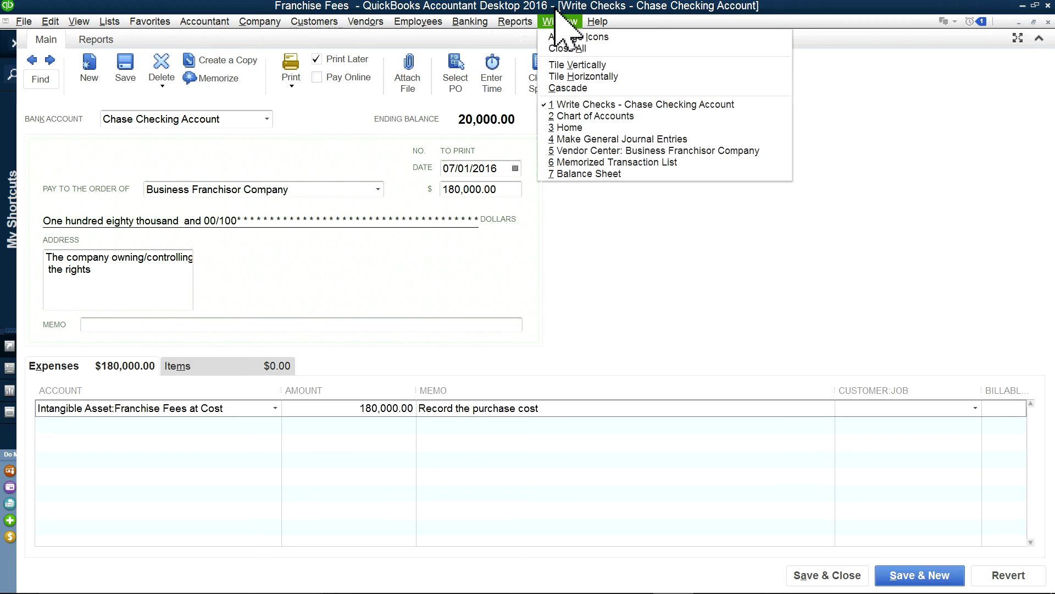
{"action": "left_click", "coordinate": [573, 175]}
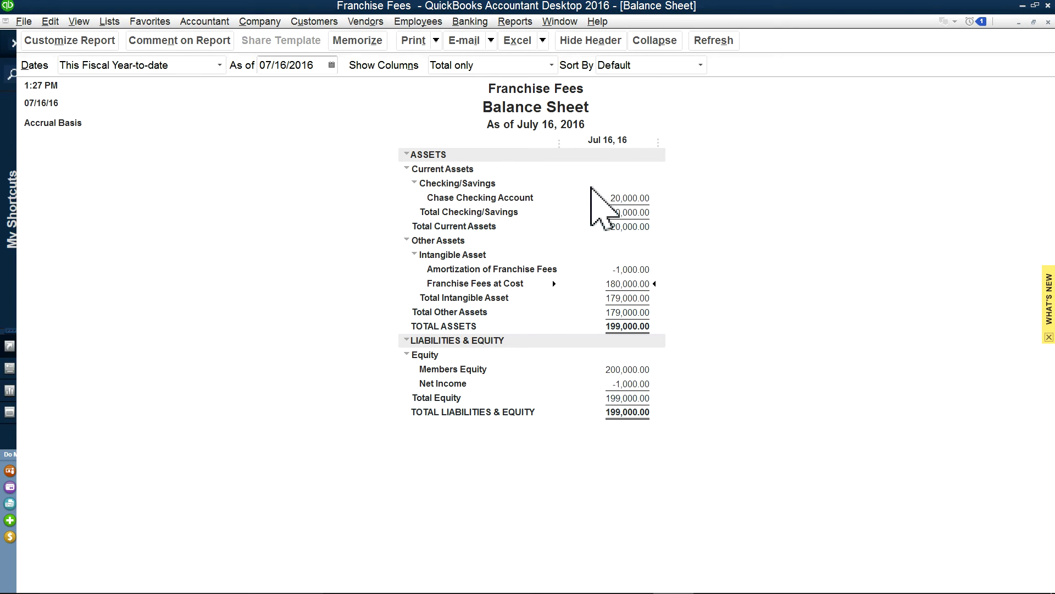
{"action": "left_click", "coordinate": [509, 22]}
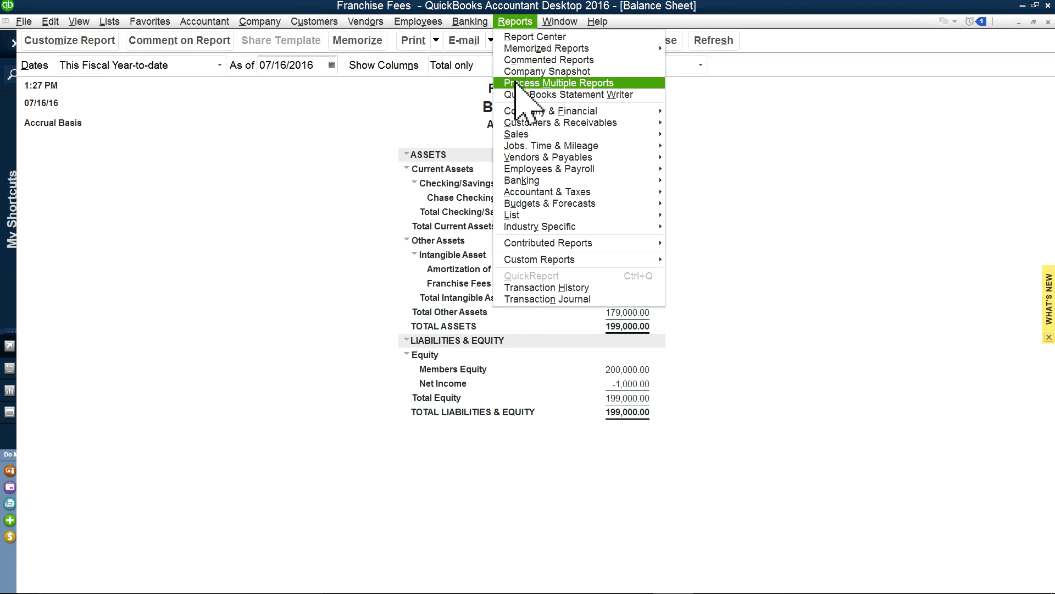
{"action": "mouse_move", "coordinate": [527, 112]}
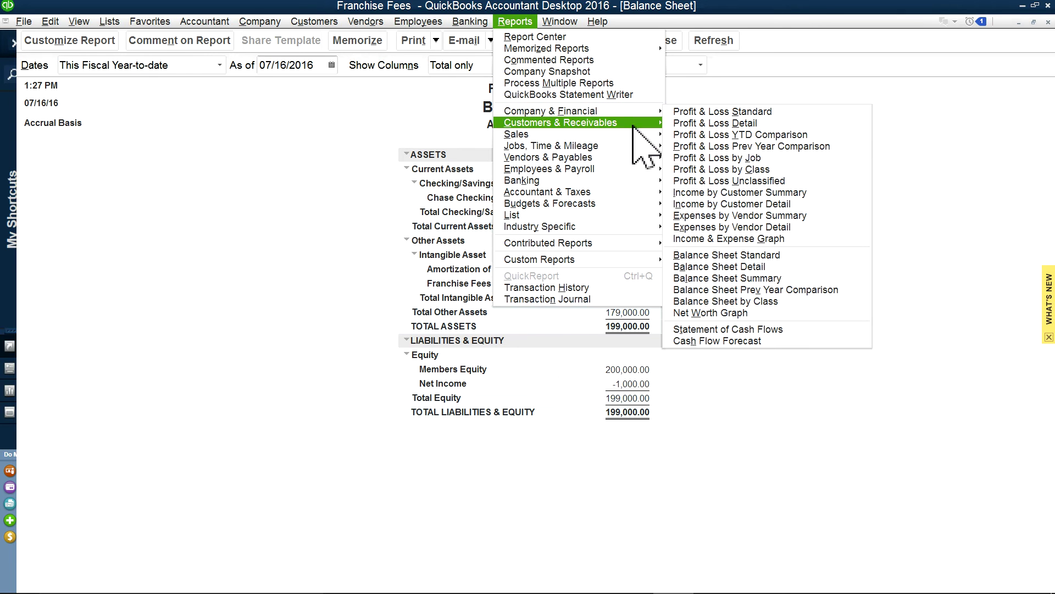
{"action": "left_click", "coordinate": [721, 255]}
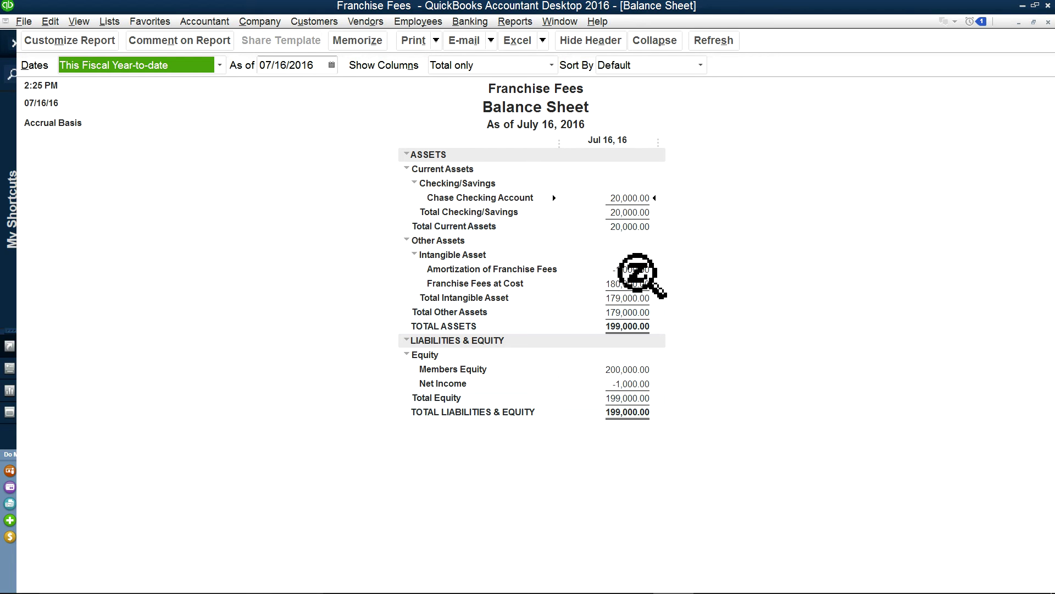
- Open the general journal entry for franchise fee amortization and examine its accounts, amounts and full memo
{"action": "left_click", "coordinate": [256, 27]}
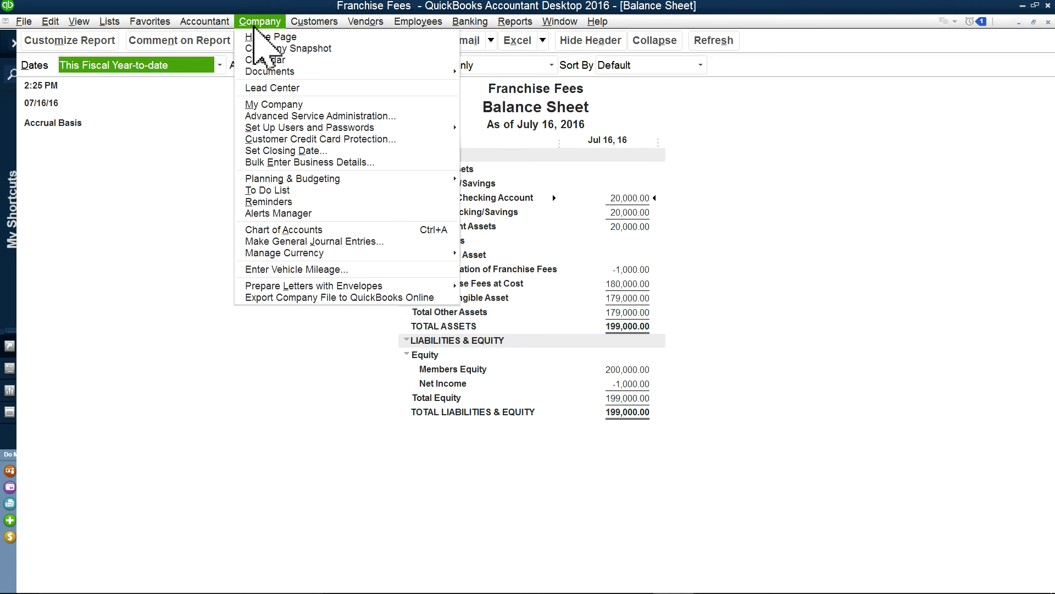
{"action": "left_click", "coordinate": [290, 242]}
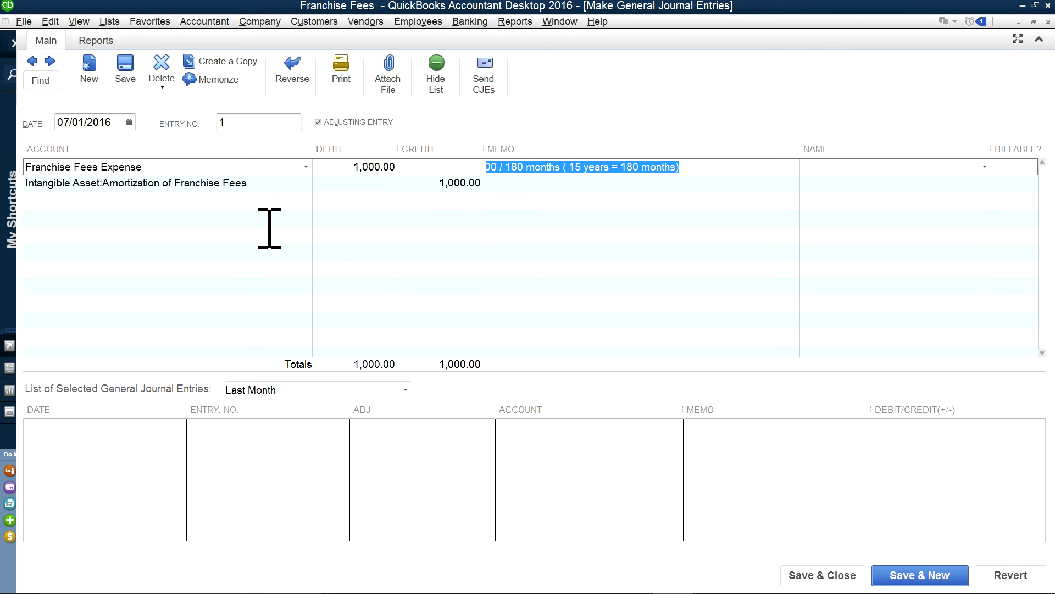
{"action": "left_click", "coordinate": [287, 207]}
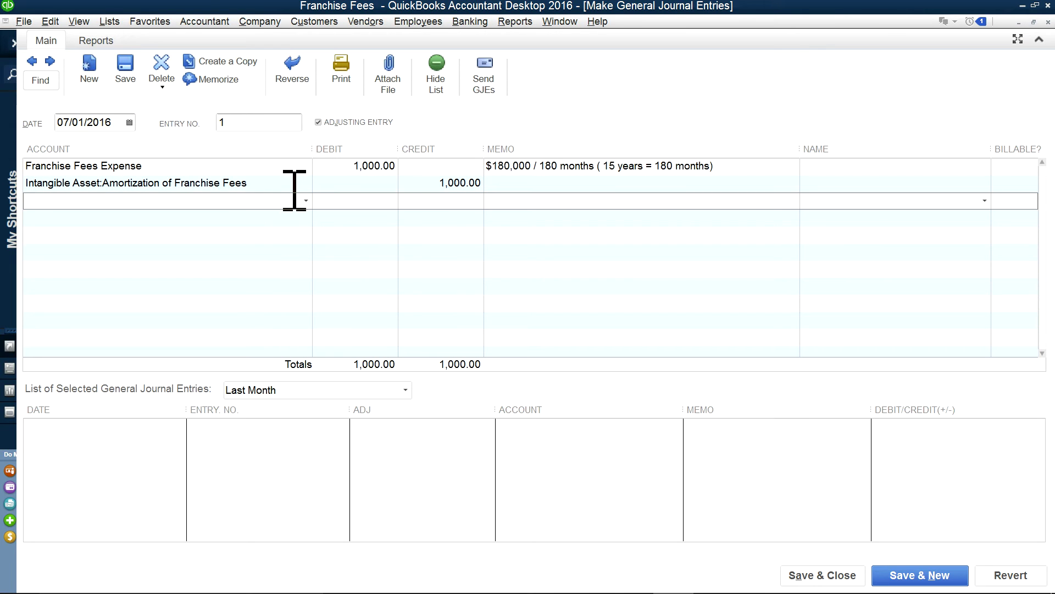
- Check the account lists on both journal entry lines, keeping Franchise Fees Expense as the debit and Amortization of Franchise Fees as the credit
{"action": "left_click", "coordinate": [261, 166]}
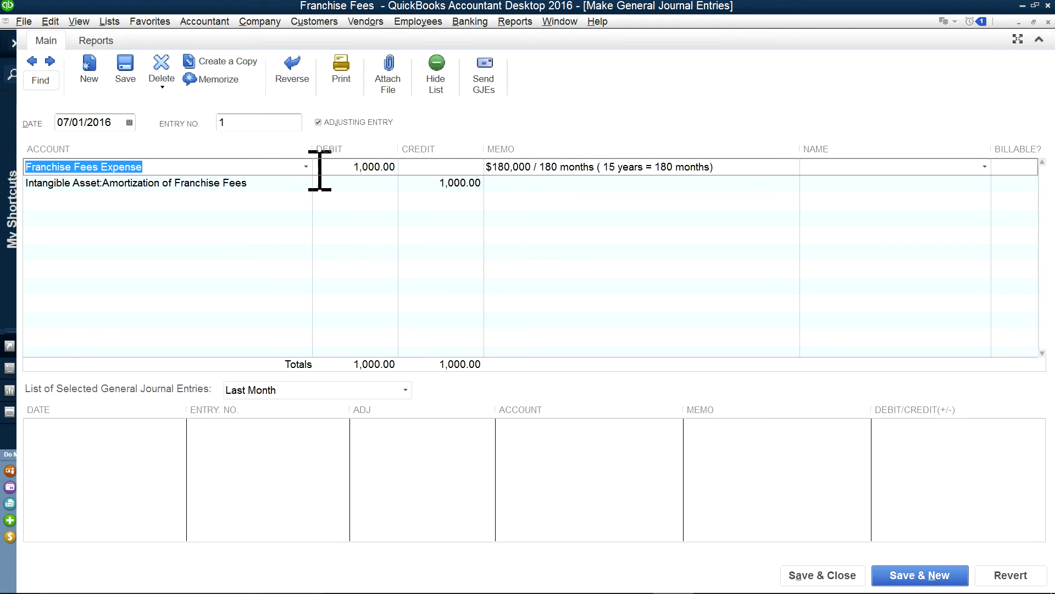
{"action": "left_click", "coordinate": [307, 167]}
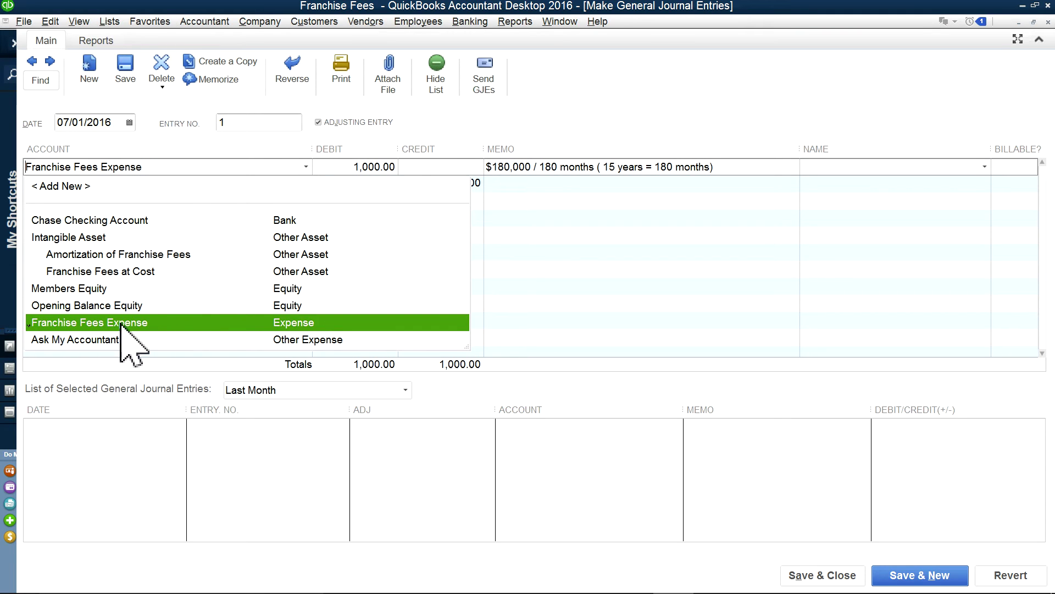
{"action": "left_click", "coordinate": [223, 321]}
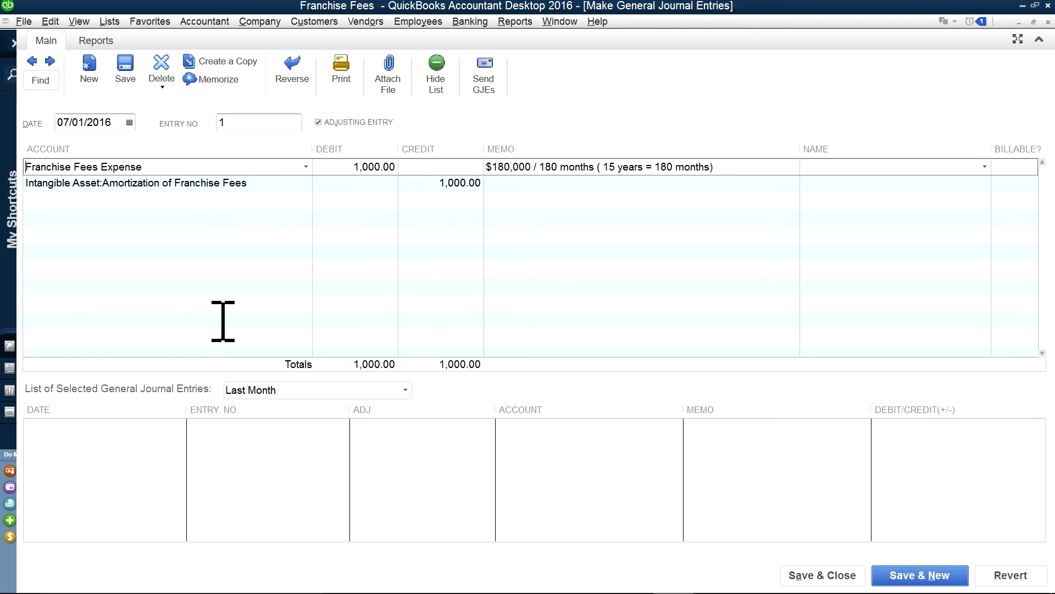
{"action": "left_click", "coordinate": [282, 181]}
{"action": "left_click", "coordinate": [306, 184]}
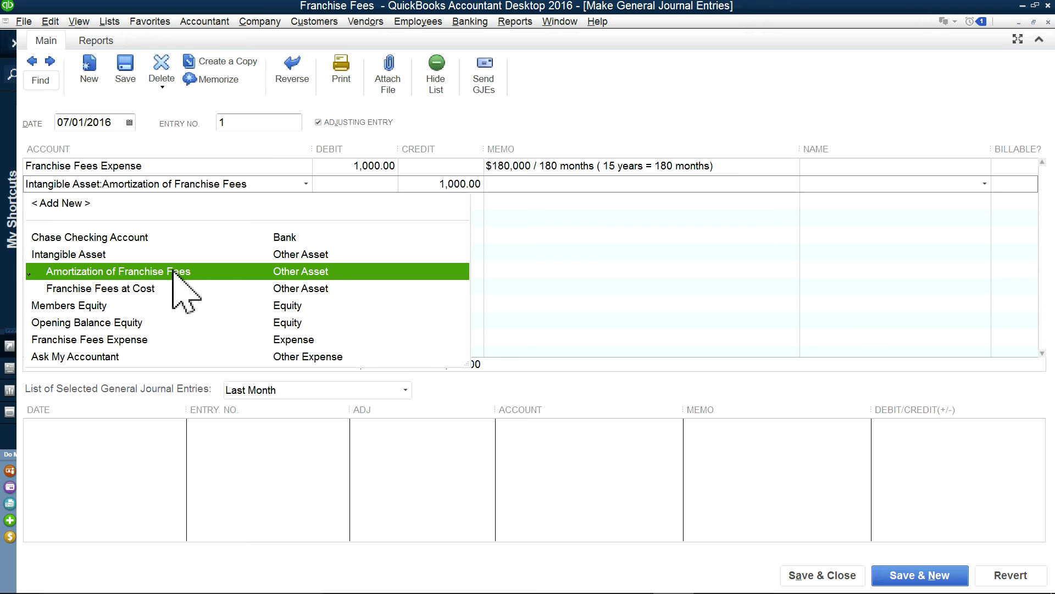
{"action": "left_click", "coordinate": [576, 220]}
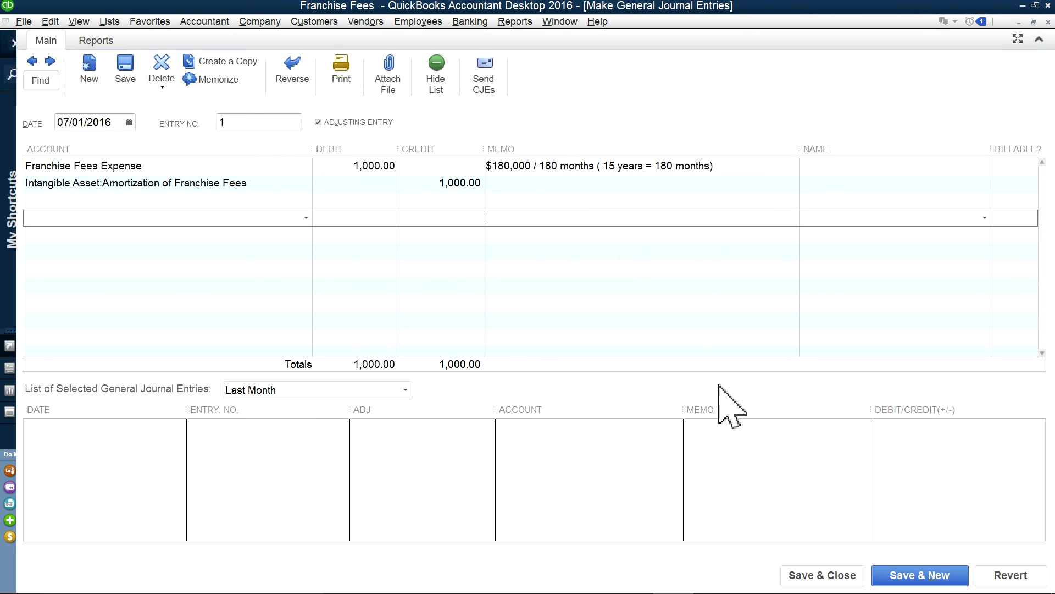
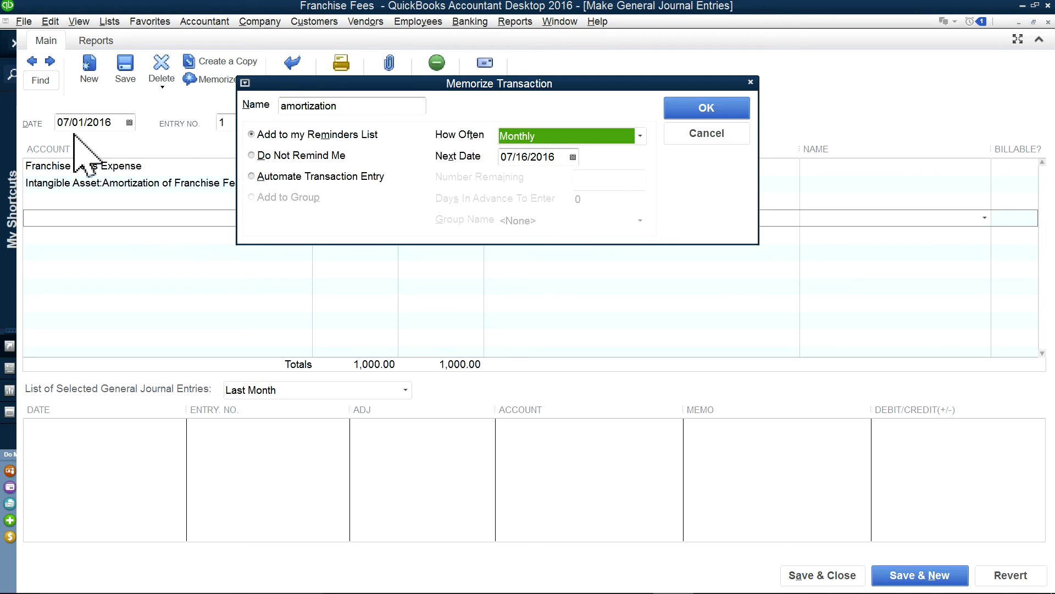
- Fill in the monthly amortization memorization with next date 08/01/2016, automatic entry and 179 remaining, and cancel it
{"action": "left_click", "coordinate": [573, 157]}
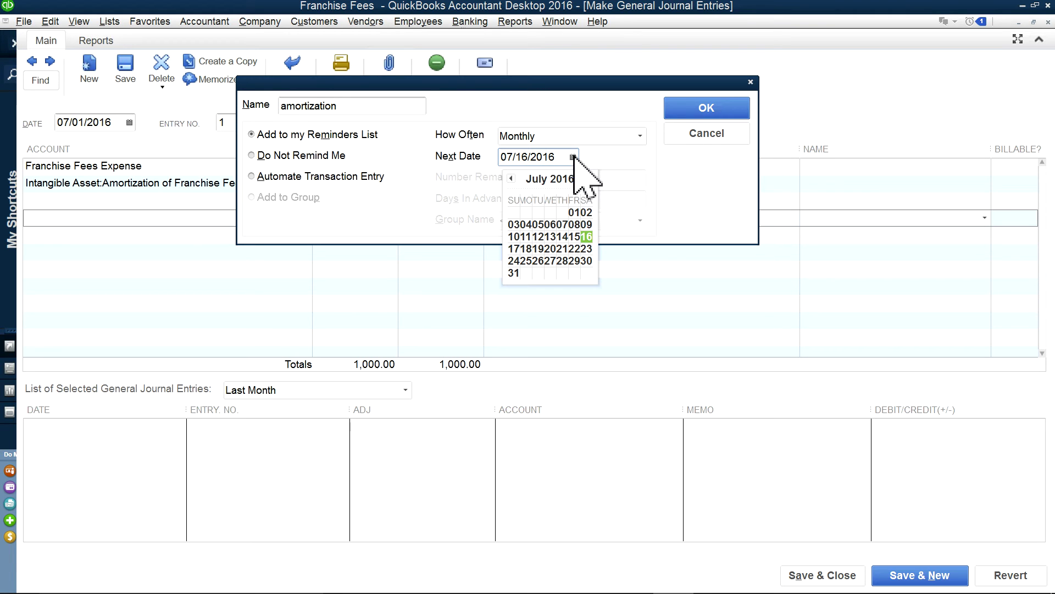
{"action": "left_click", "coordinate": [589, 178]}
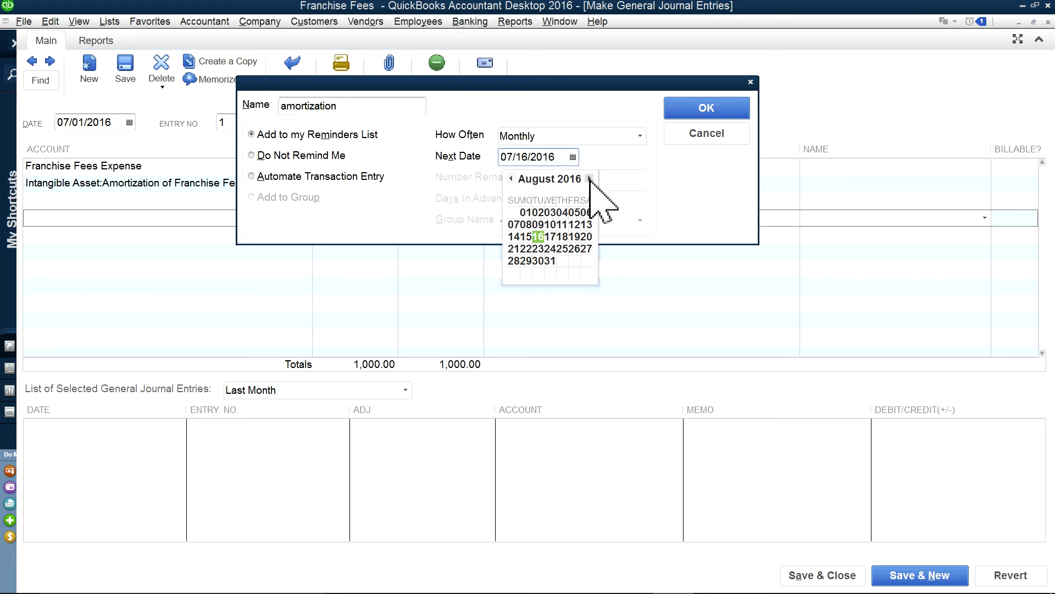
{"action": "left_click", "coordinate": [526, 213]}
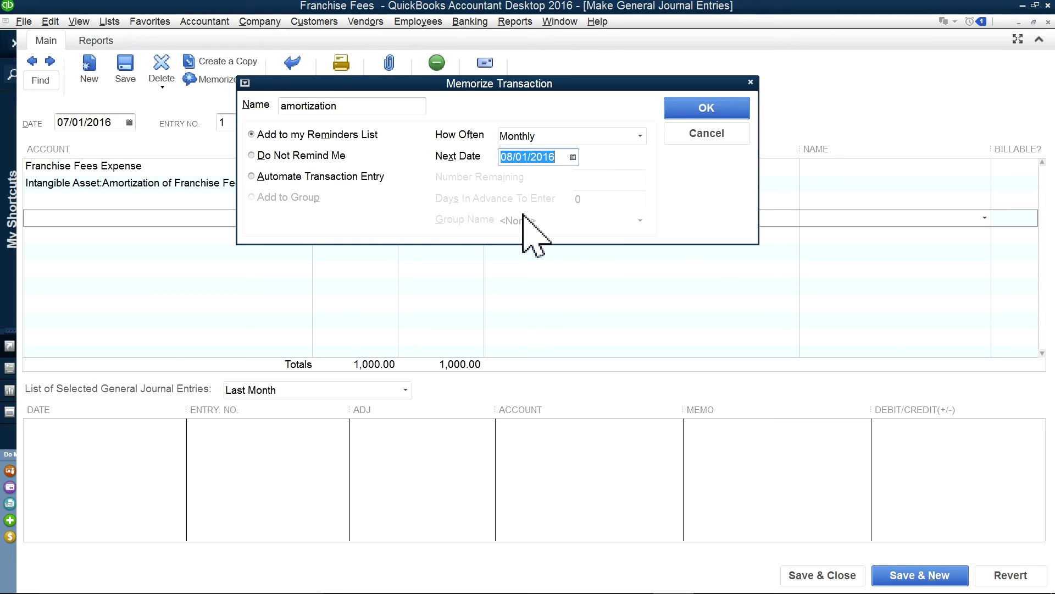
{"action": "left_click", "coordinate": [252, 177]}
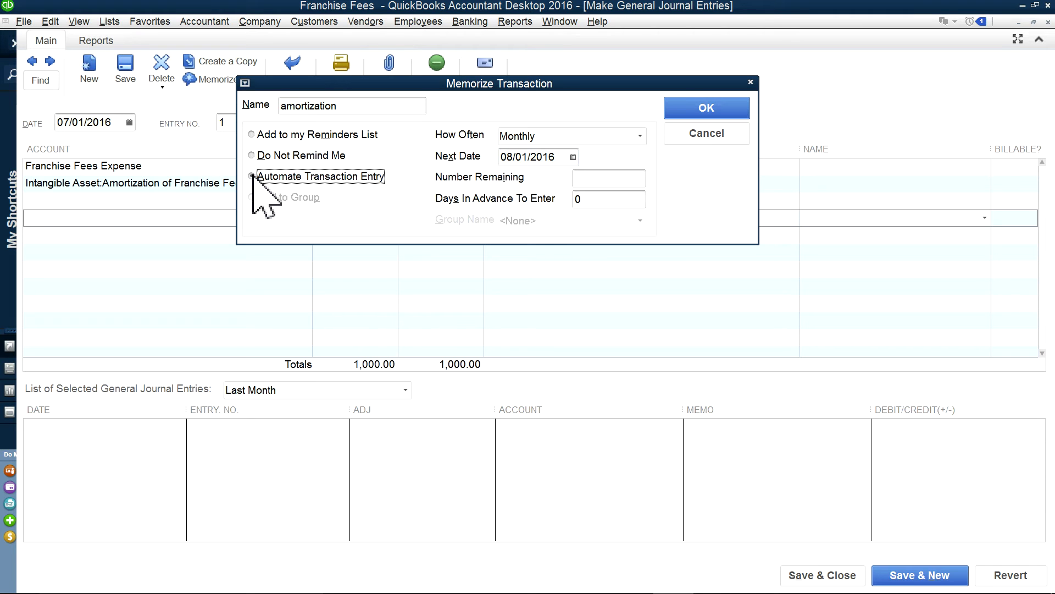
{"action": "left_click", "coordinate": [608, 179]}
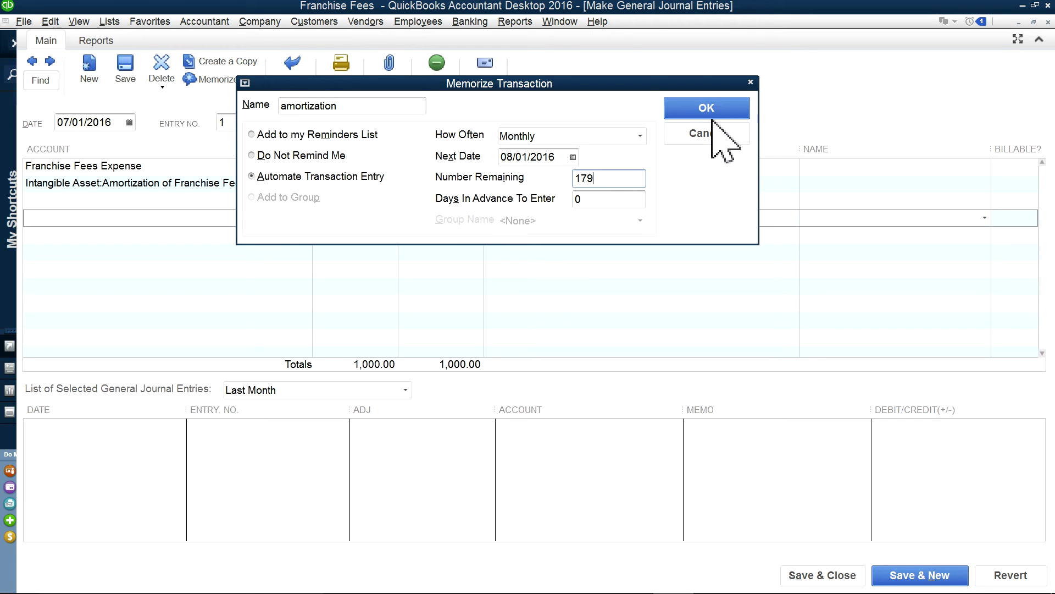
{"action": "left_click", "coordinate": [711, 134]}
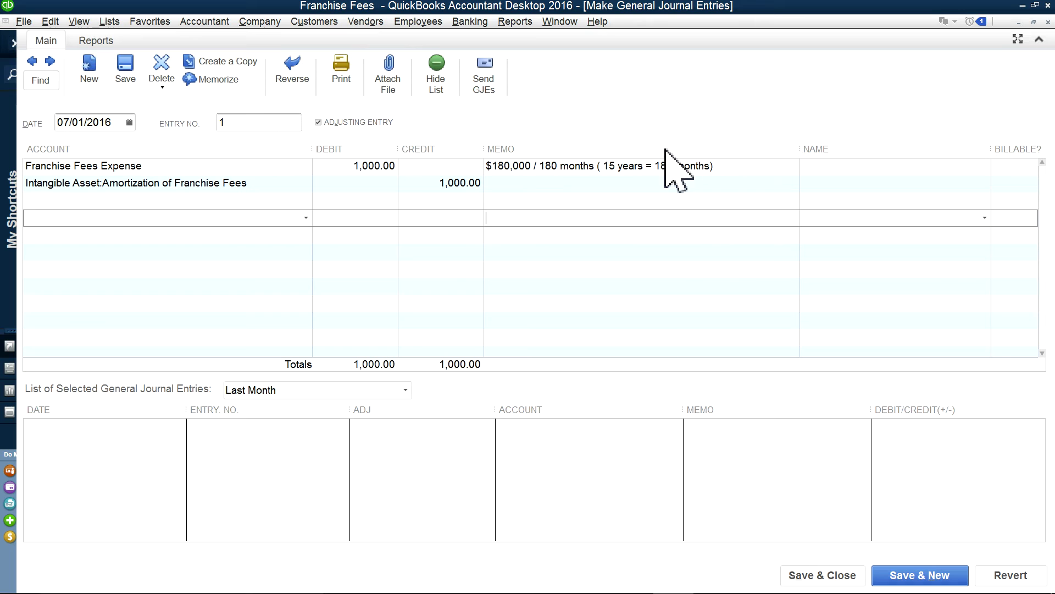
- Open the Memorized Transaction List, examine the schedule settings of Franchise Fee Amortization, and leave them without saving
{"action": "left_click", "coordinate": [107, 22]}
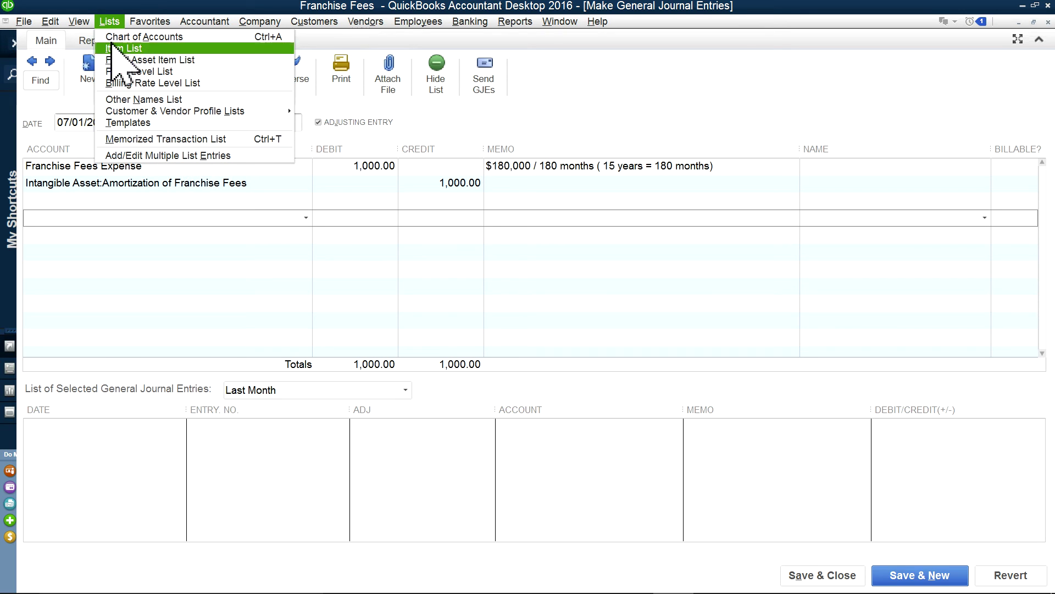
{"action": "left_click", "coordinate": [126, 140]}
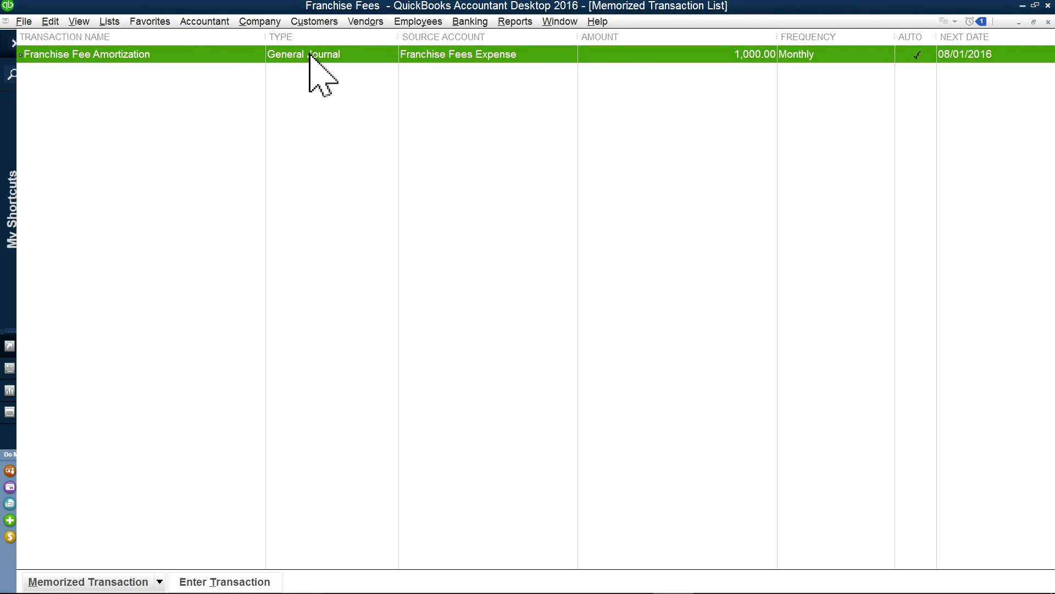
{"action": "right_click", "coordinate": [226, 57]}
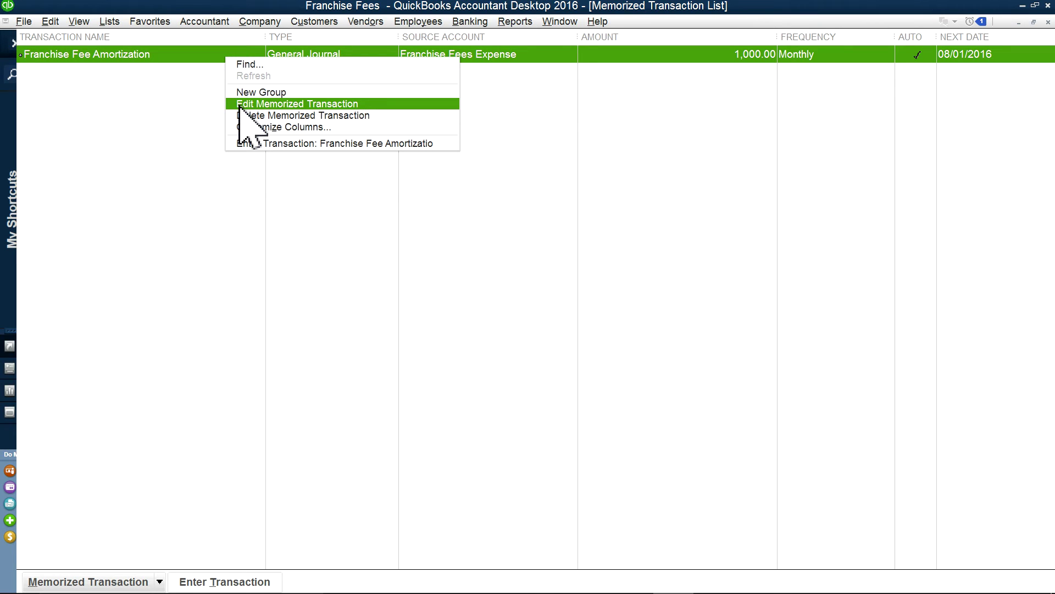
{"action": "left_click", "coordinate": [240, 104]}
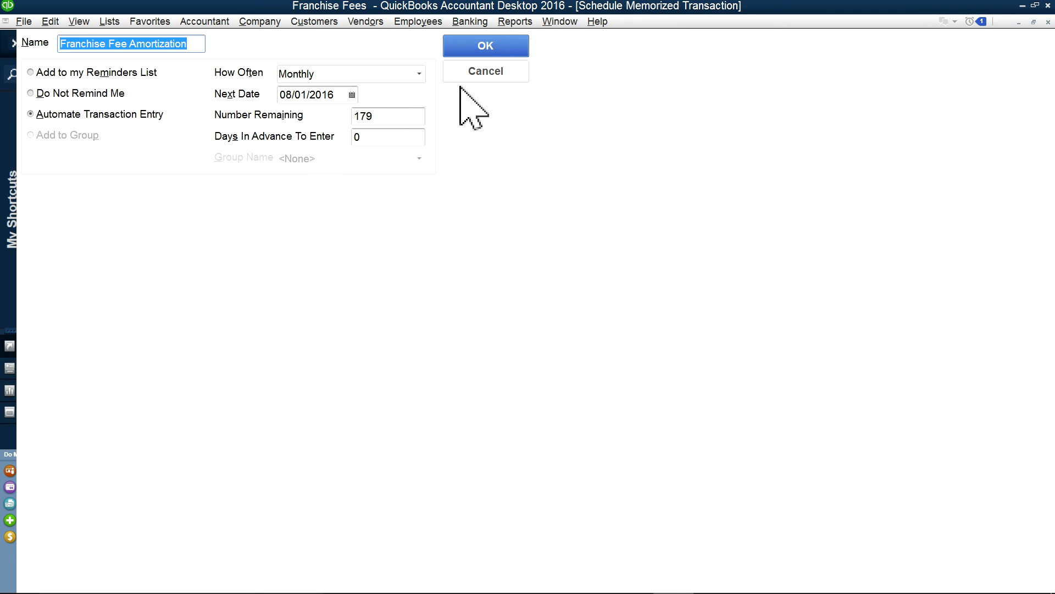
{"action": "left_click", "coordinate": [477, 78]}
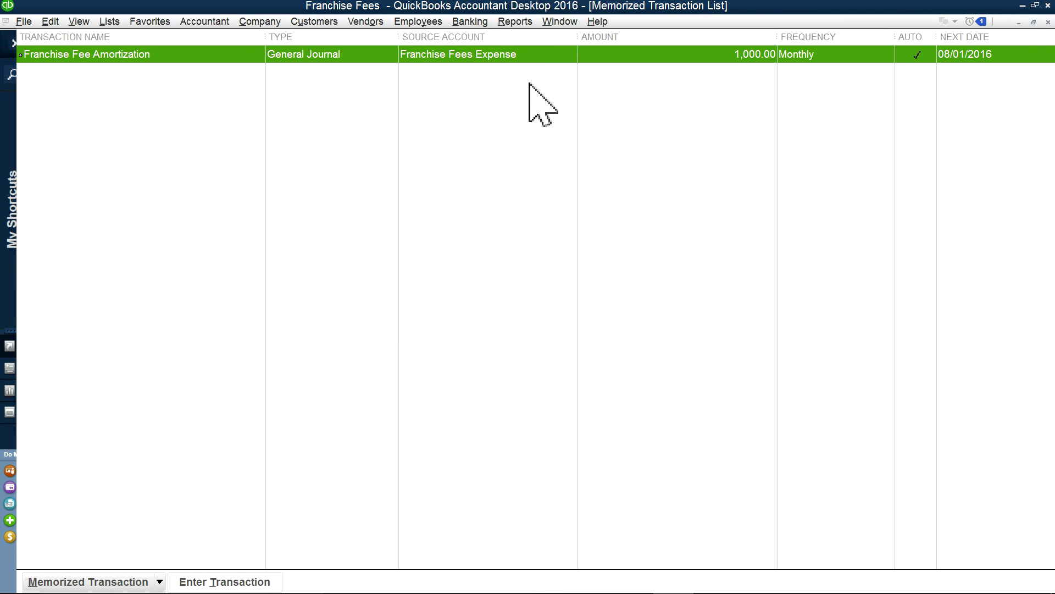
- Bring up the open Balance Sheet and examine the franchise fee cost and amortization balances
{"action": "left_click", "coordinate": [515, 22]}
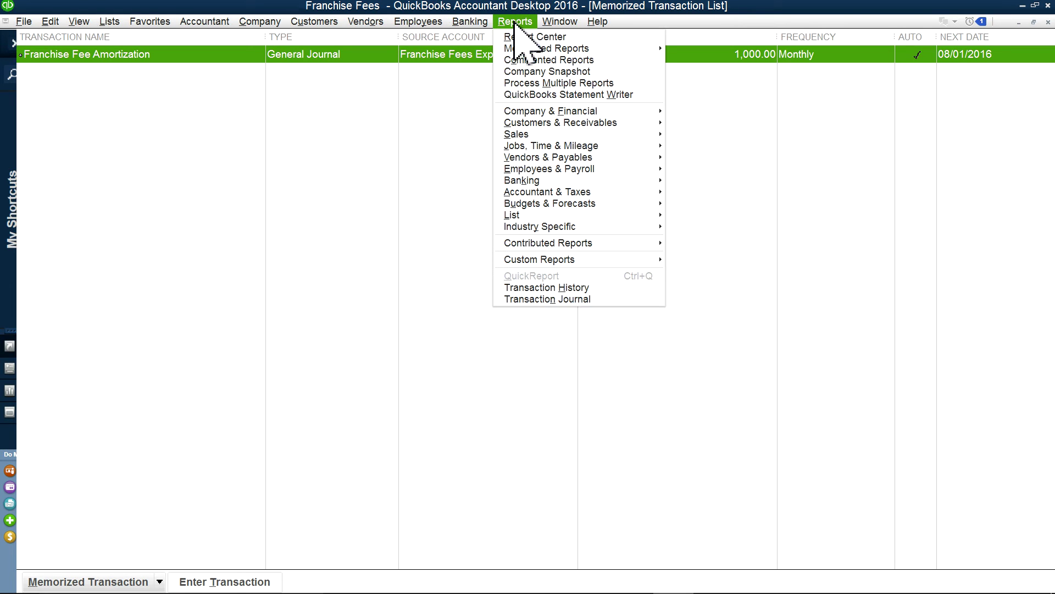
{"action": "mouse_move", "coordinate": [559, 22]}
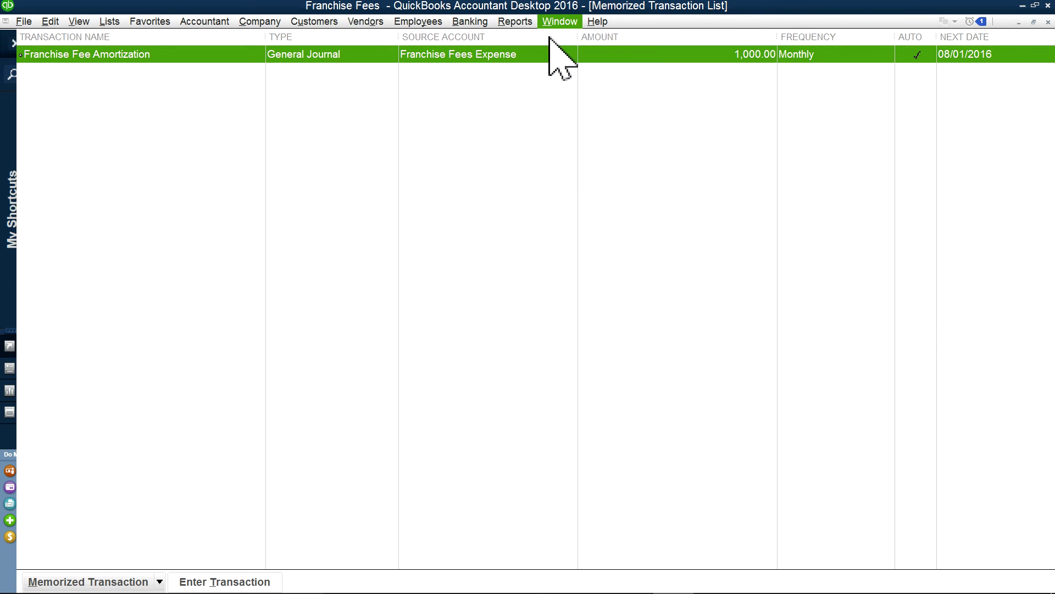
{"action": "left_click", "coordinate": [561, 128]}
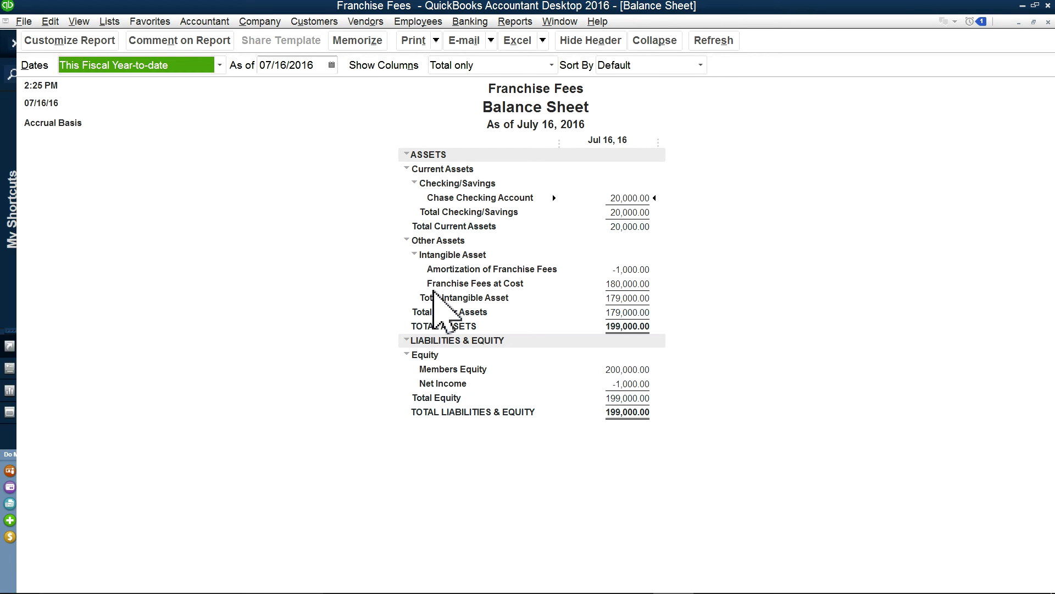
- In the Chart of Accounts, move Franchise Fees at Cost above Amortization of Franchise Fees under Intangible Asset
{"action": "left_click", "coordinate": [120, 23]}
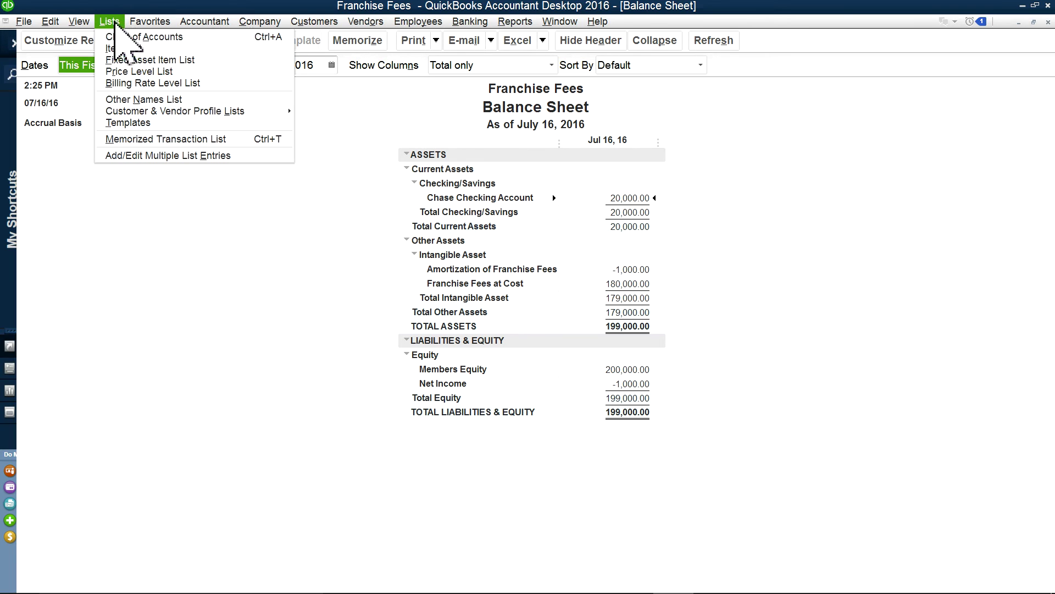
{"action": "left_click", "coordinate": [123, 36]}
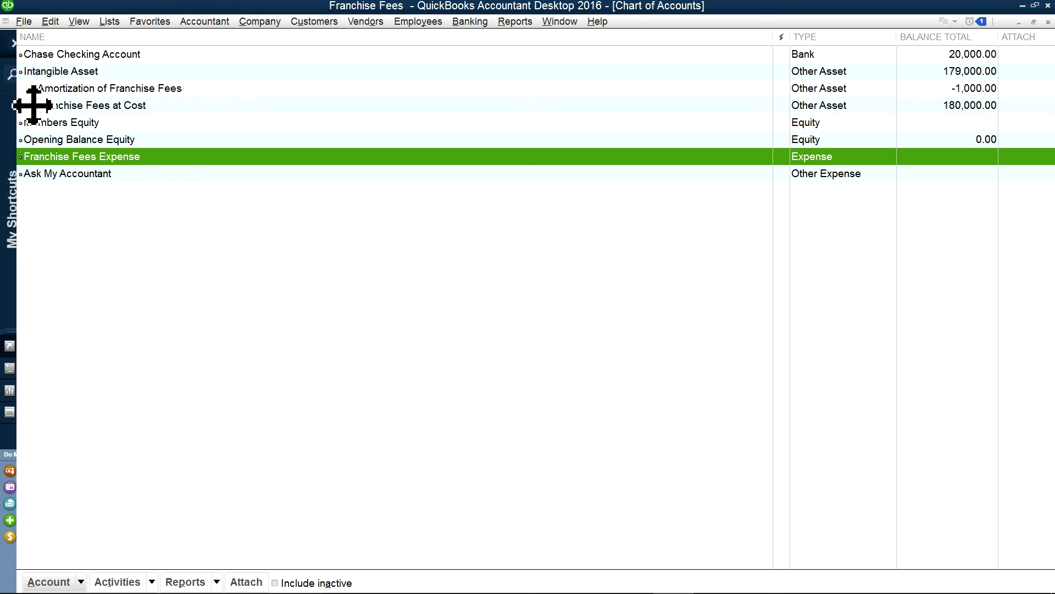
{"action": "left_click_drag", "start_coordinate": [32, 105], "coordinate": [31, 76]}
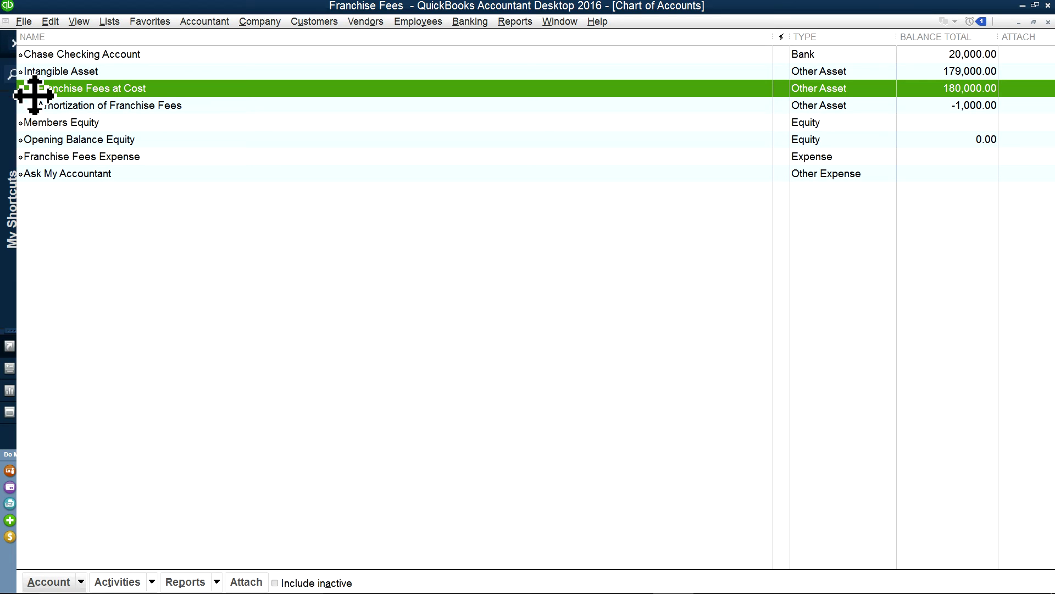
{"action": "mouse_move", "coordinate": [34, 87]}
{"action": "left_mouse_down"}
{"action": "mouse_move", "coordinate": [38, 104]}
{"action": "mouse_move", "coordinate": [40, 80]}
{"action": "mouse_move", "coordinate": [54, 92]}
{"action": "left_mouse_up"}
{"action": "left_click", "coordinate": [271, 139]}
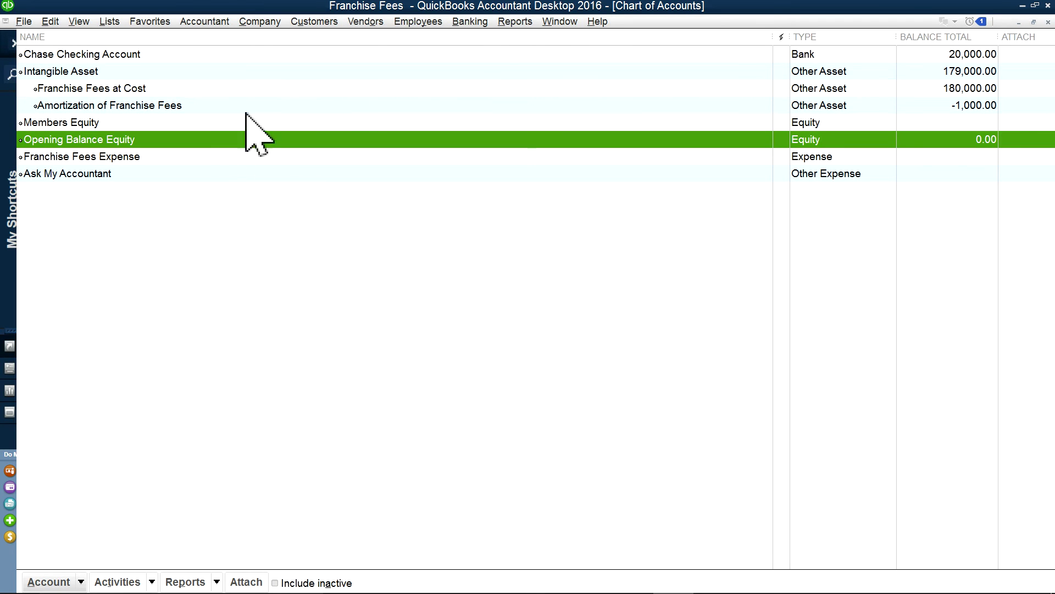
- Return to the Balance Sheet and examine the order of the accounts under Intangible Asset
{"action": "left_click", "coordinate": [511, 22]}
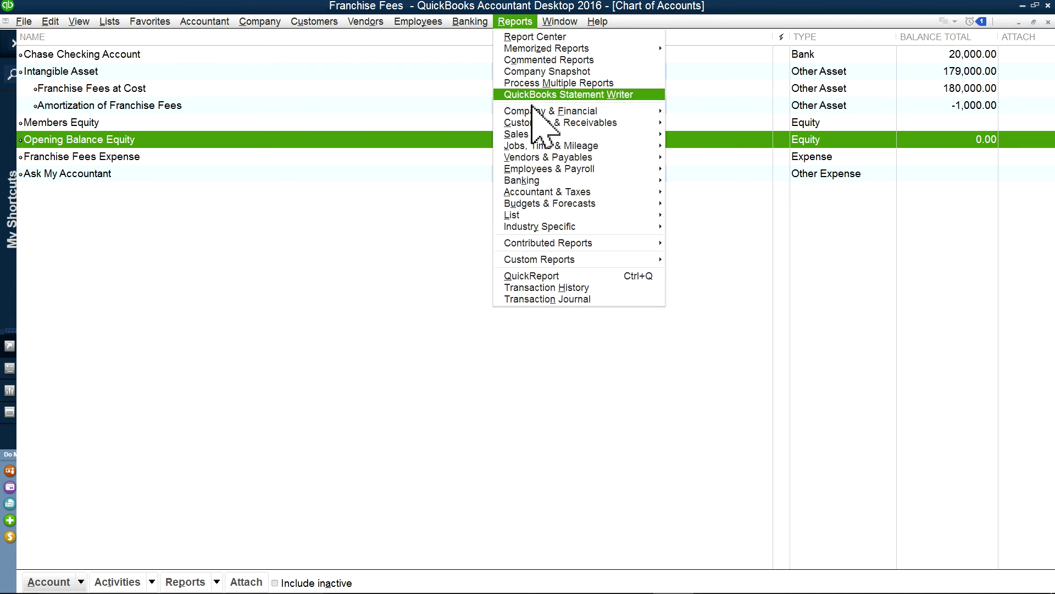
{"action": "mouse_move", "coordinate": [560, 22]}
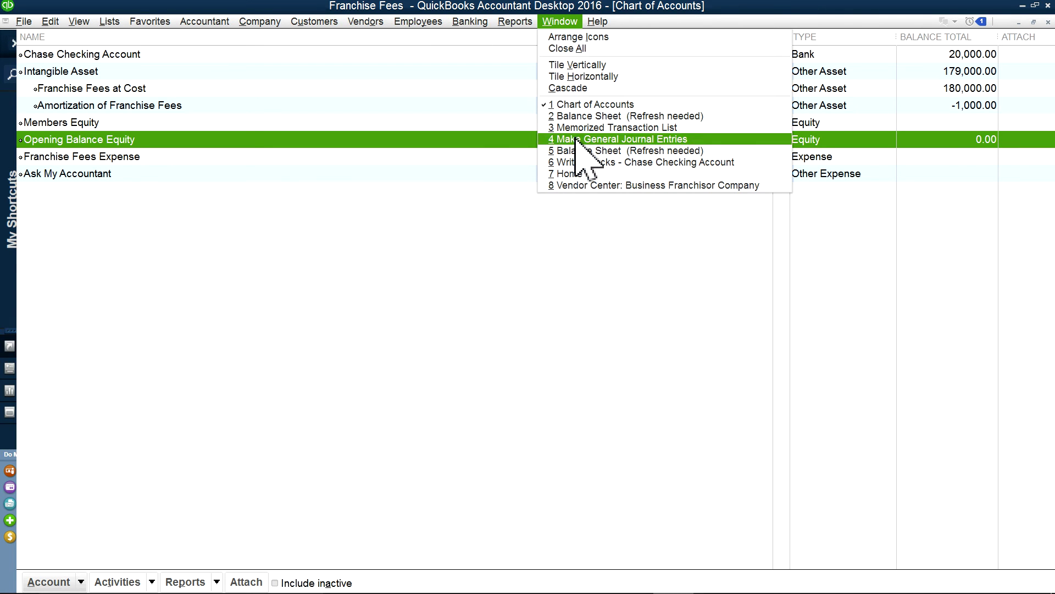
{"action": "left_click", "coordinate": [576, 150]}
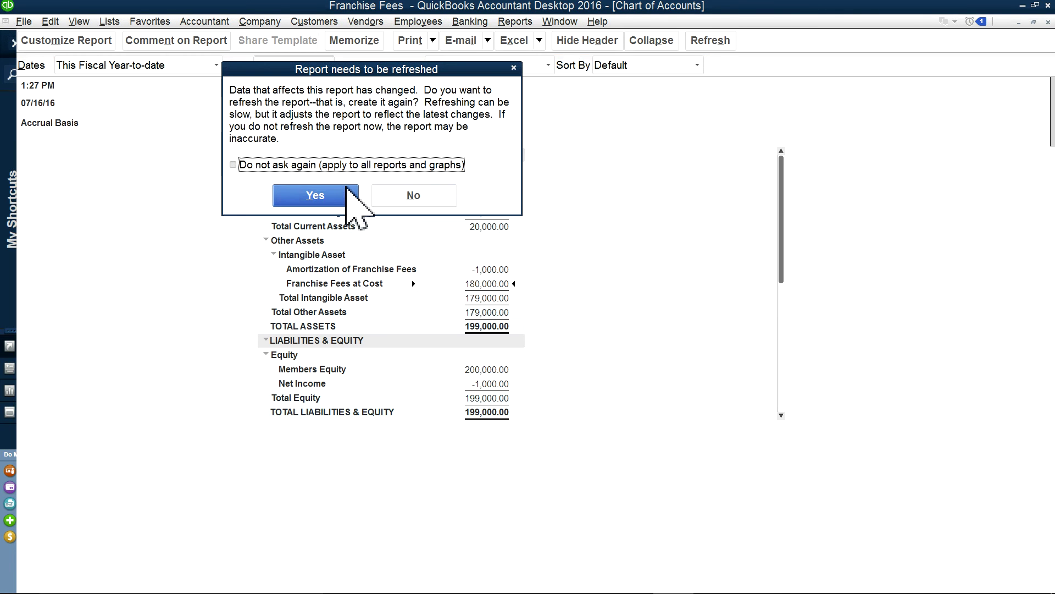
{"action": "left_click", "coordinate": [422, 196]}
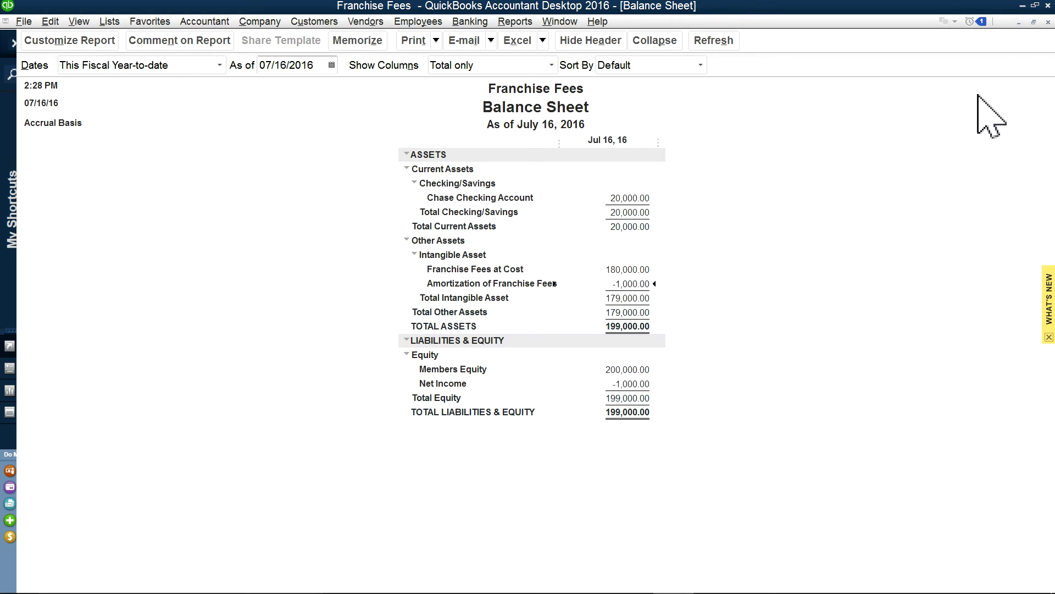
- Switch to QuickBooks Online in the browser, and view its home page and Chart of Accounts
{"action": "left_click", "coordinate": [1023, 5]}
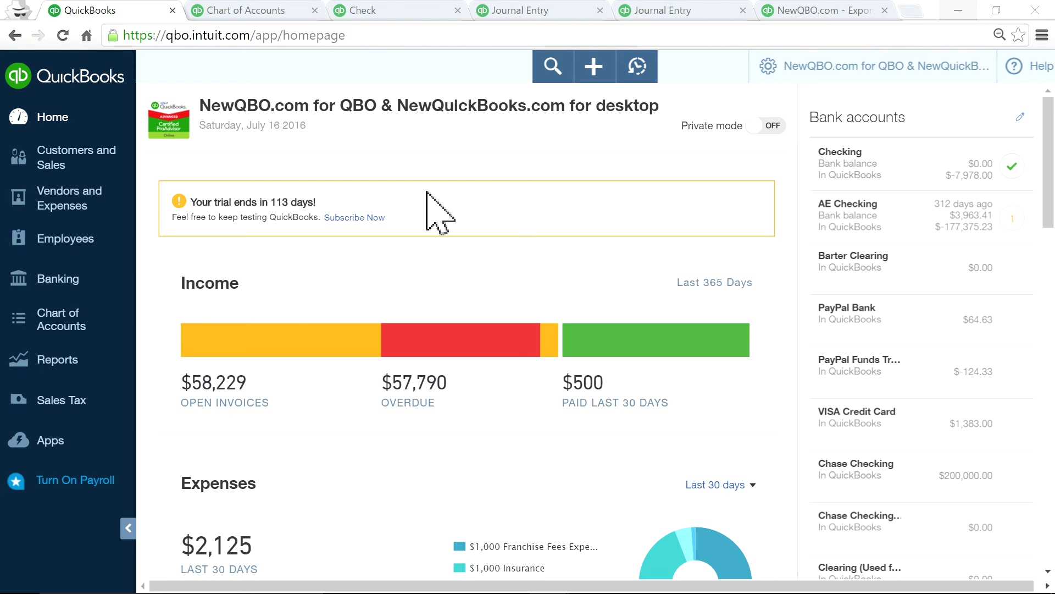
{"action": "left_click", "coordinate": [239, 8]}
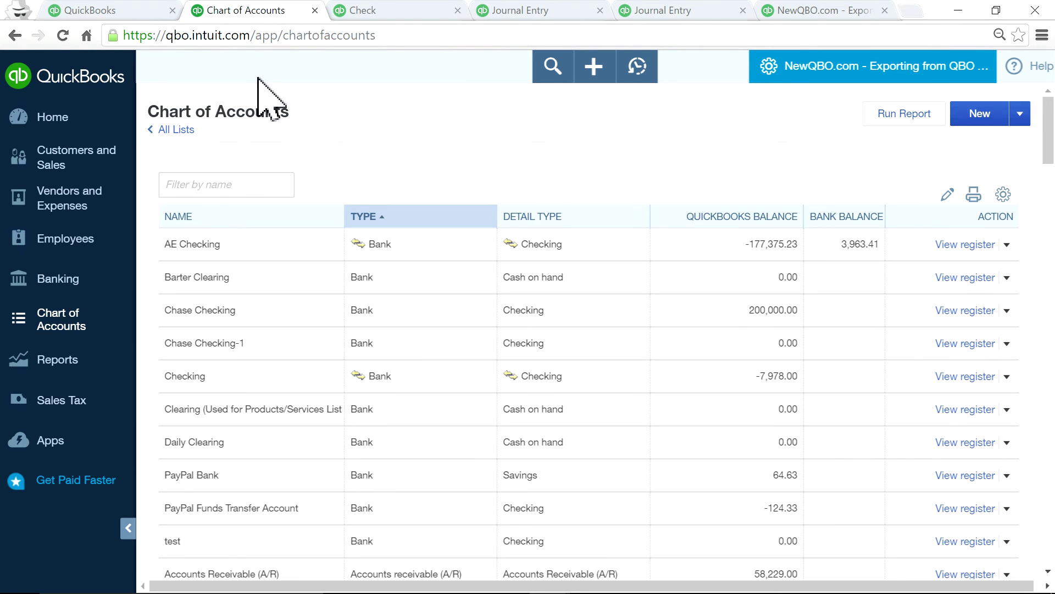
{"action": "left_click", "coordinate": [60, 10]}
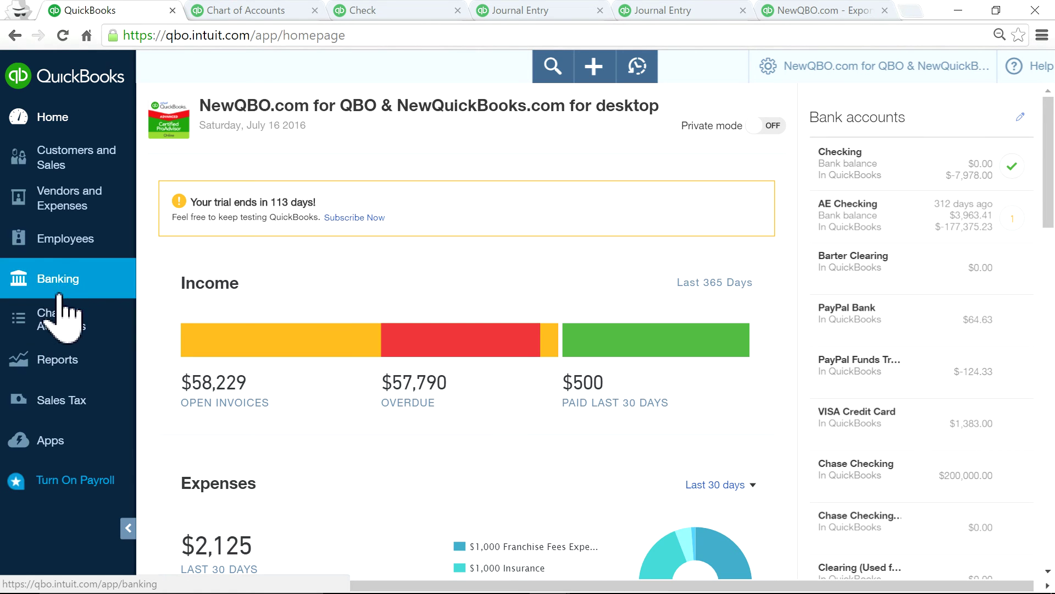
{"action": "left_click", "coordinate": [59, 329]}
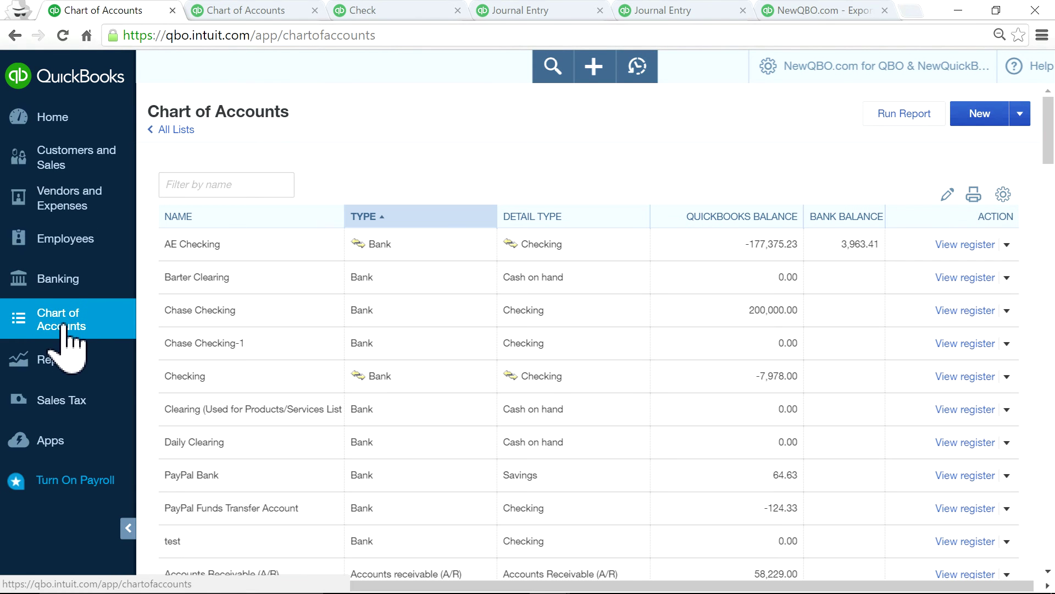
{"action": "left_click", "coordinate": [50, 118]}
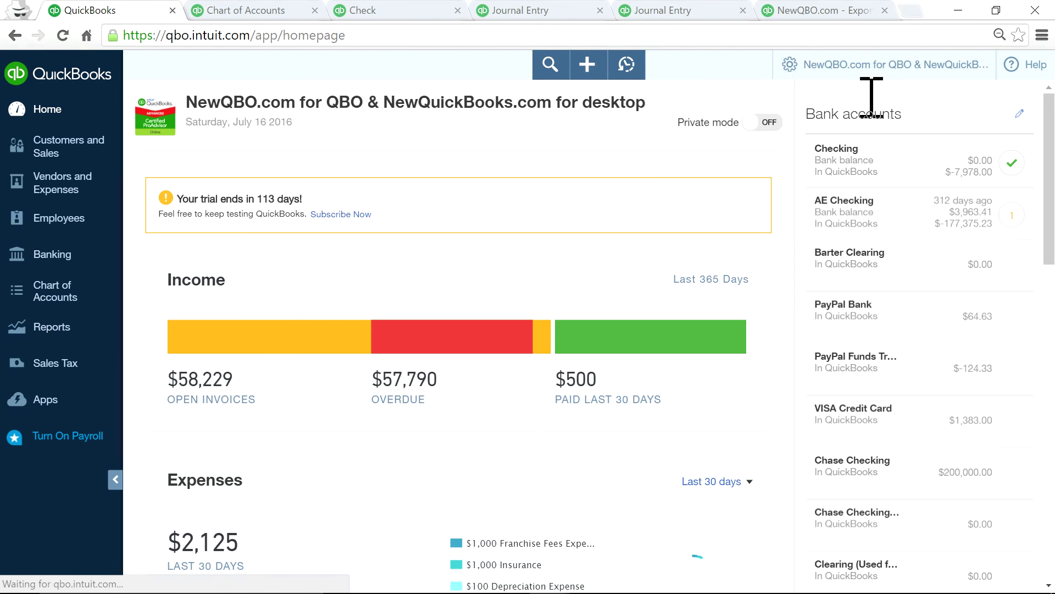
{"action": "left_click", "coordinate": [834, 65]}
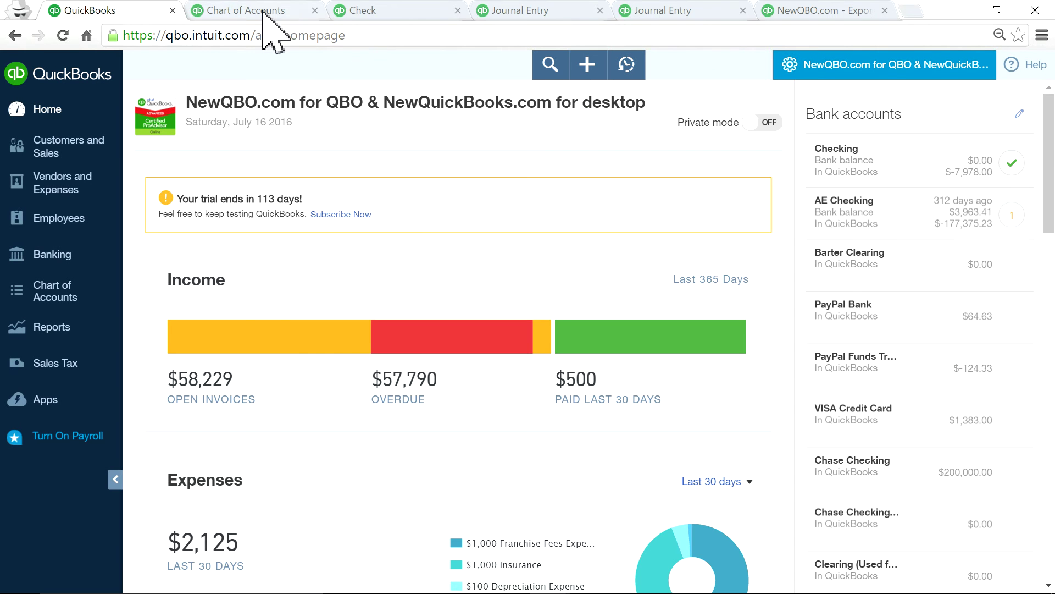
{"action": "left_click", "coordinate": [263, 11]}
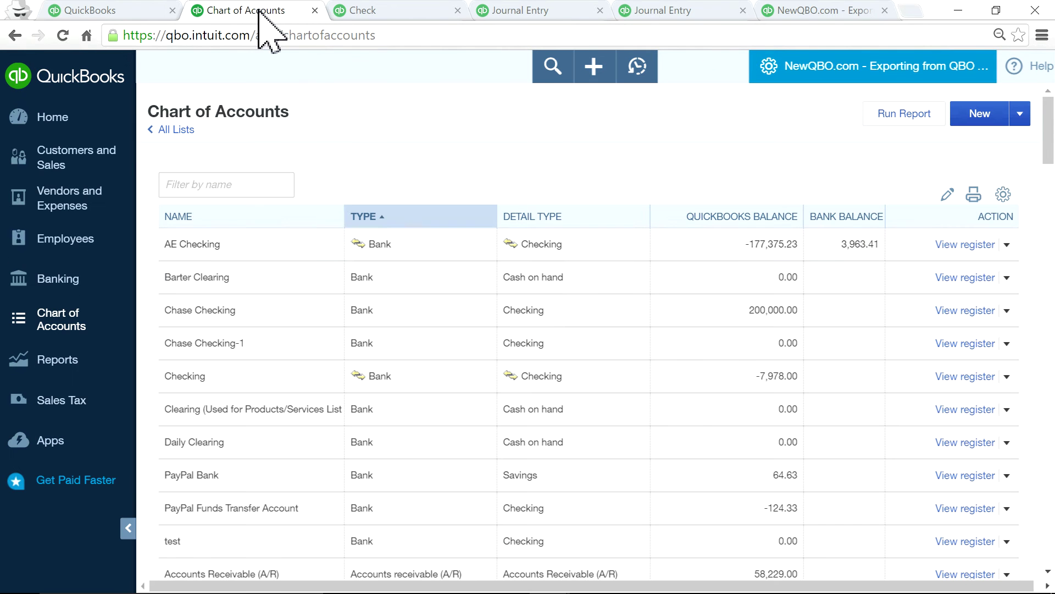
- Open the Intangible Asset account for editing, examine its category type, detail type, name and sub-account settings, and close it unchanged
{"action": "scroll", "coordinate": [720, 395], "scroll_direction": "down", "scroll_amount": 9}
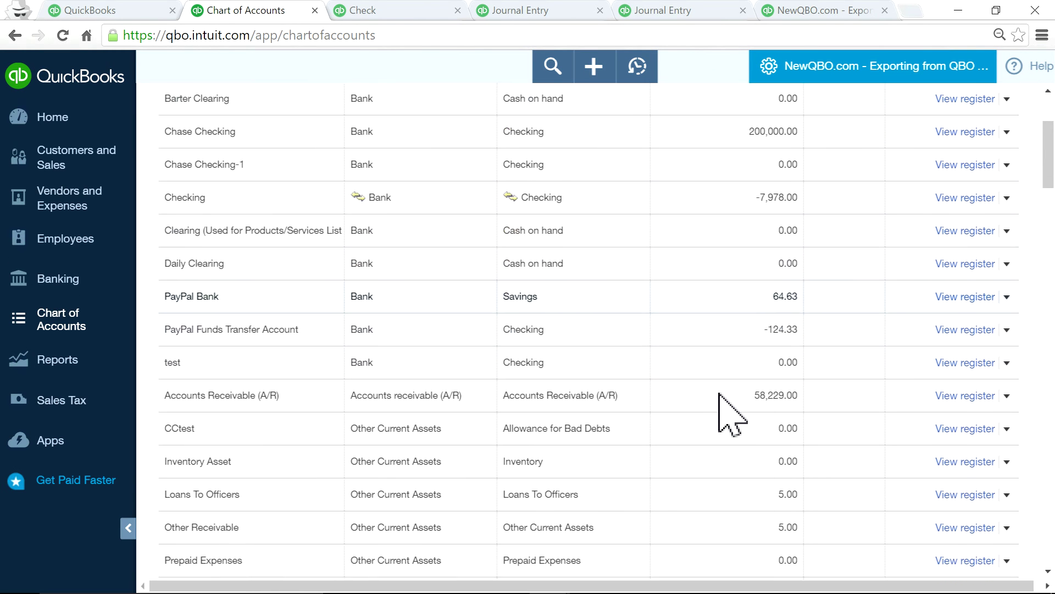
{"action": "scroll", "coordinate": [718, 394], "scroll_direction": "down", "scroll_amount": 2}
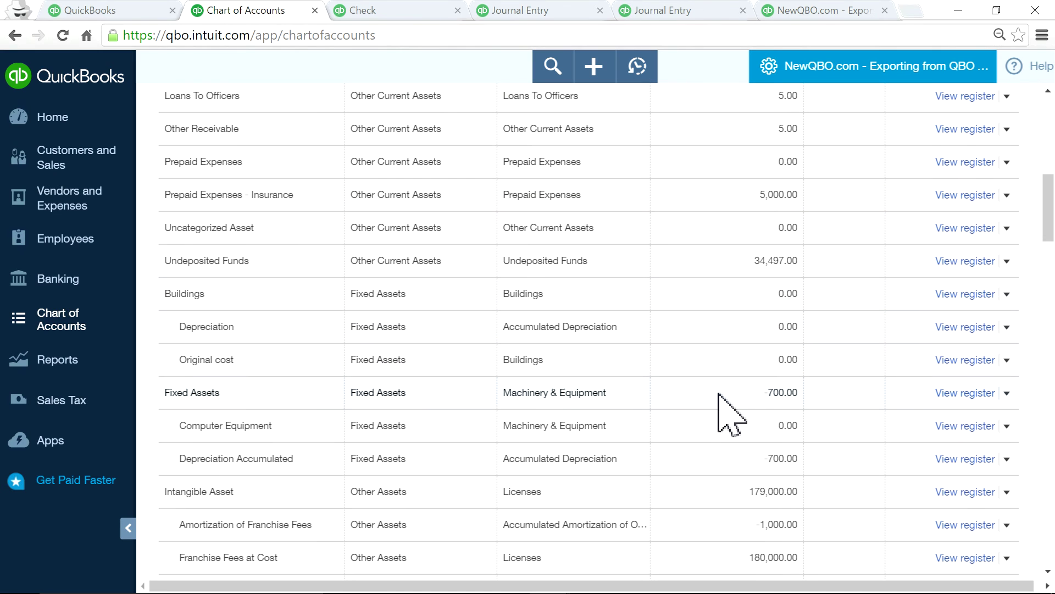
{"action": "scroll", "coordinate": [718, 394], "scroll_direction": "down", "scroll_amount": 3}
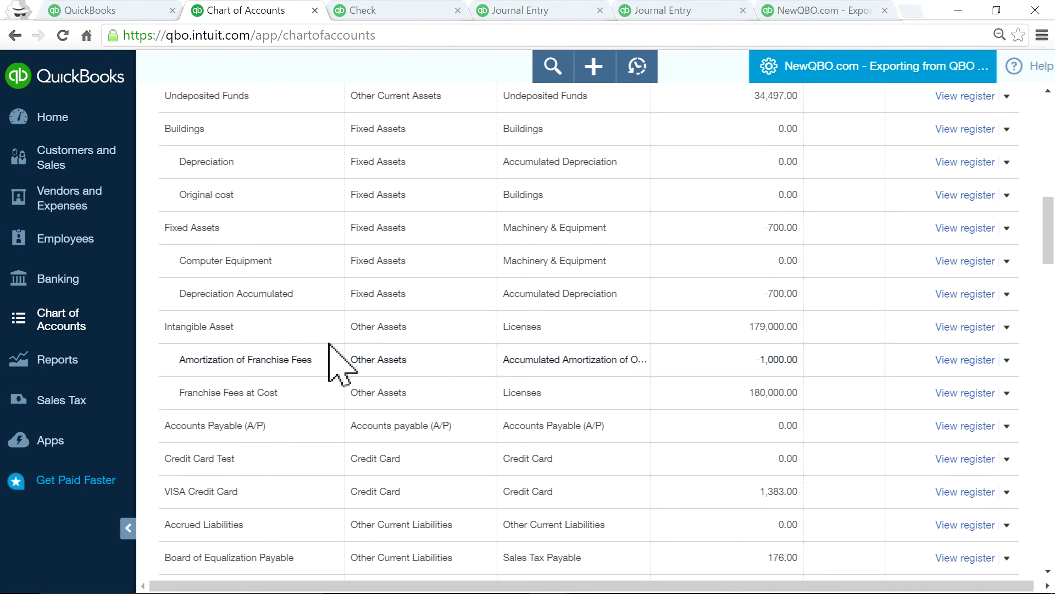
{"action": "left_click", "coordinate": [1007, 327]}
{"action": "left_click", "coordinate": [929, 353]}
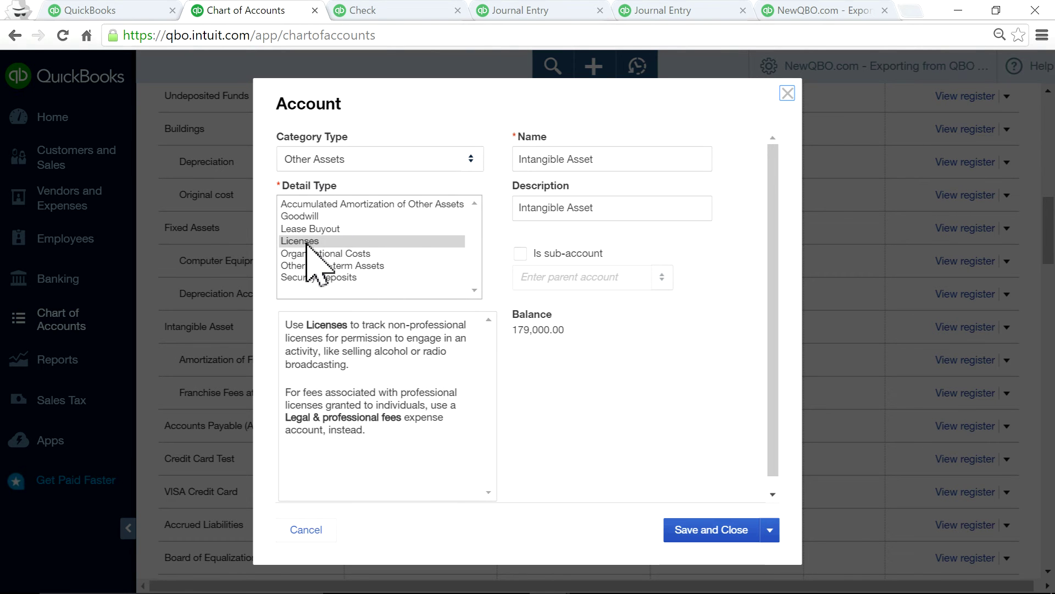
{"action": "left_click", "coordinate": [609, 158]}
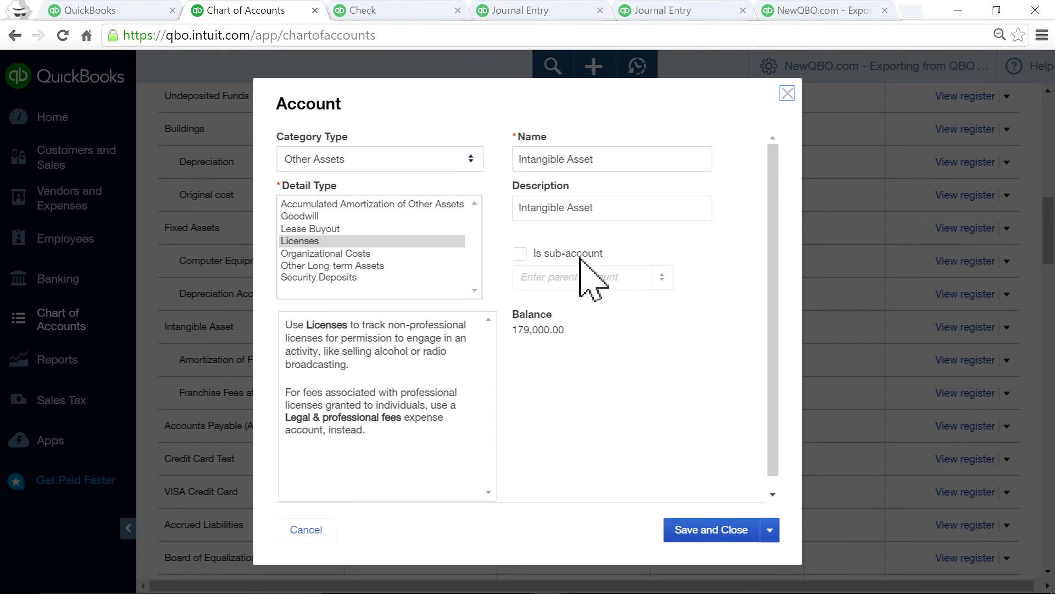
{"action": "left_click", "coordinate": [788, 93]}
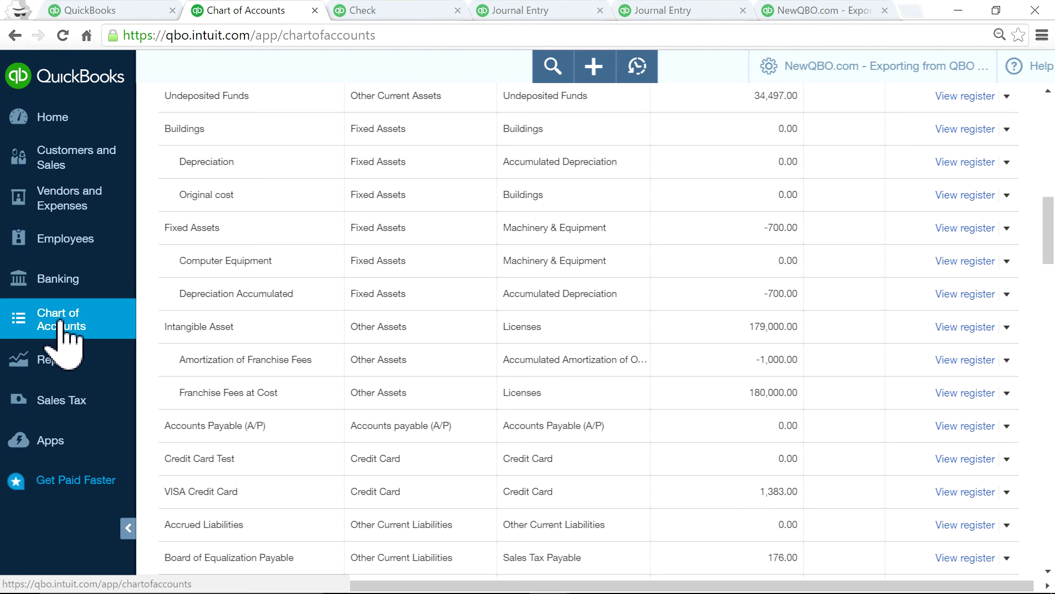
- Return to the QuickBooks Online home page and open the company's Chart of Accounts from there
{"action": "scroll", "coordinate": [63, 341], "scroll_direction": "up", "scroll_amount": 14}
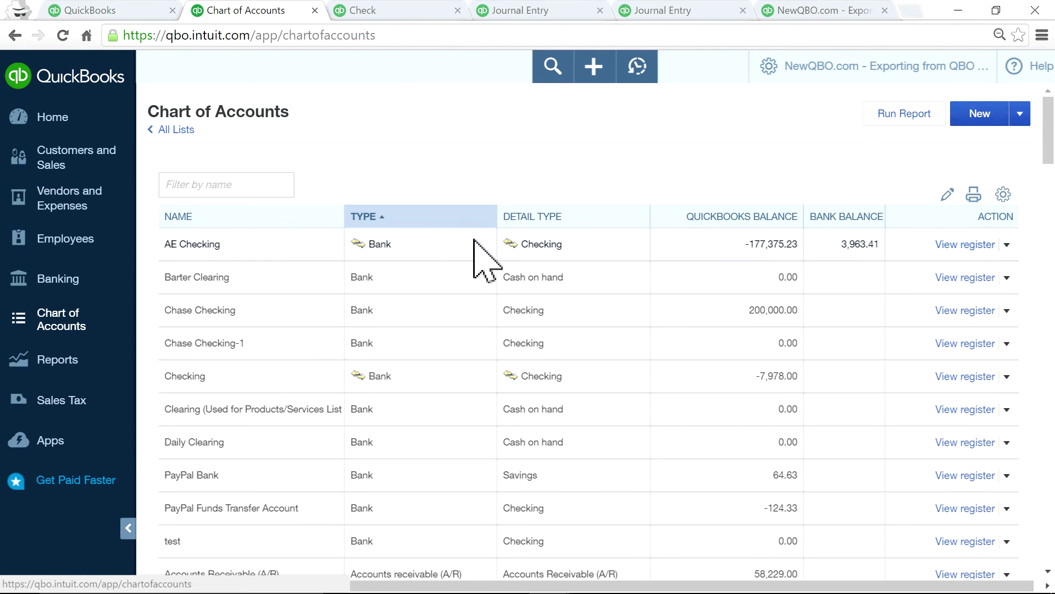
{"action": "left_click", "coordinate": [122, 14]}
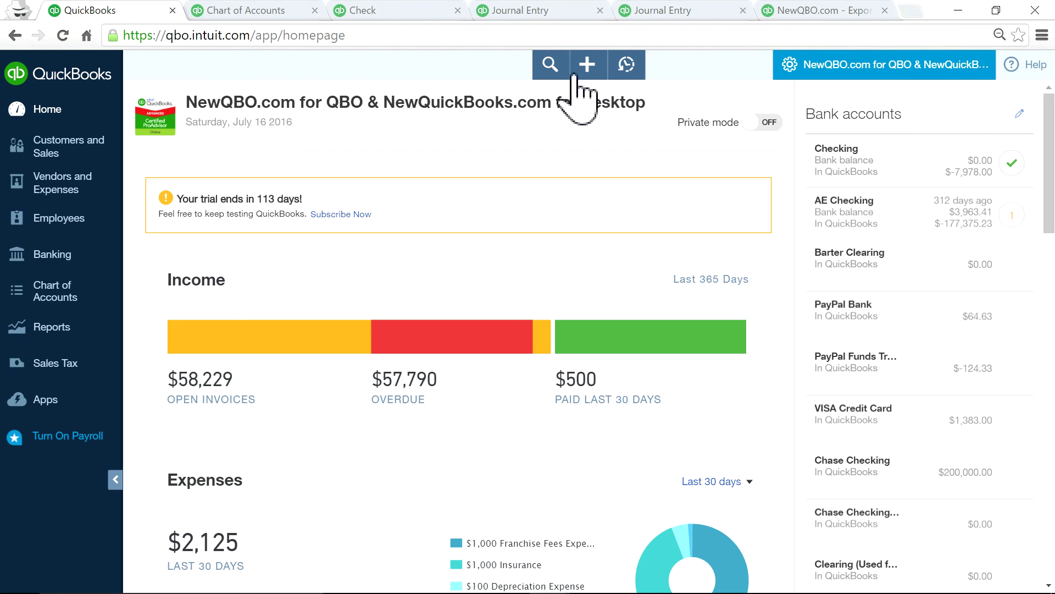
{"action": "left_click", "coordinate": [853, 67]}
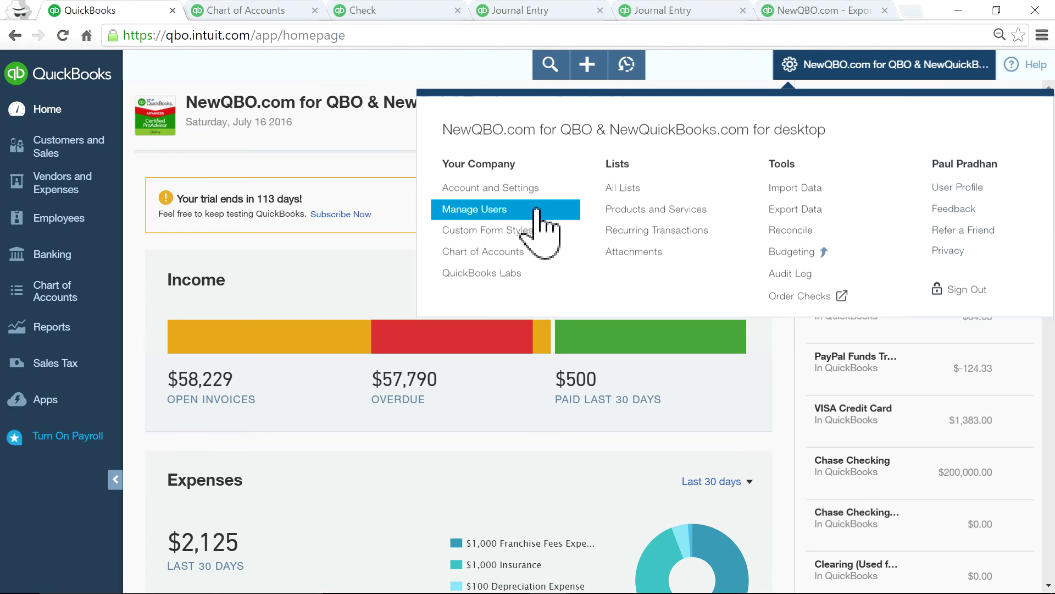
{"action": "left_click", "coordinate": [480, 251]}
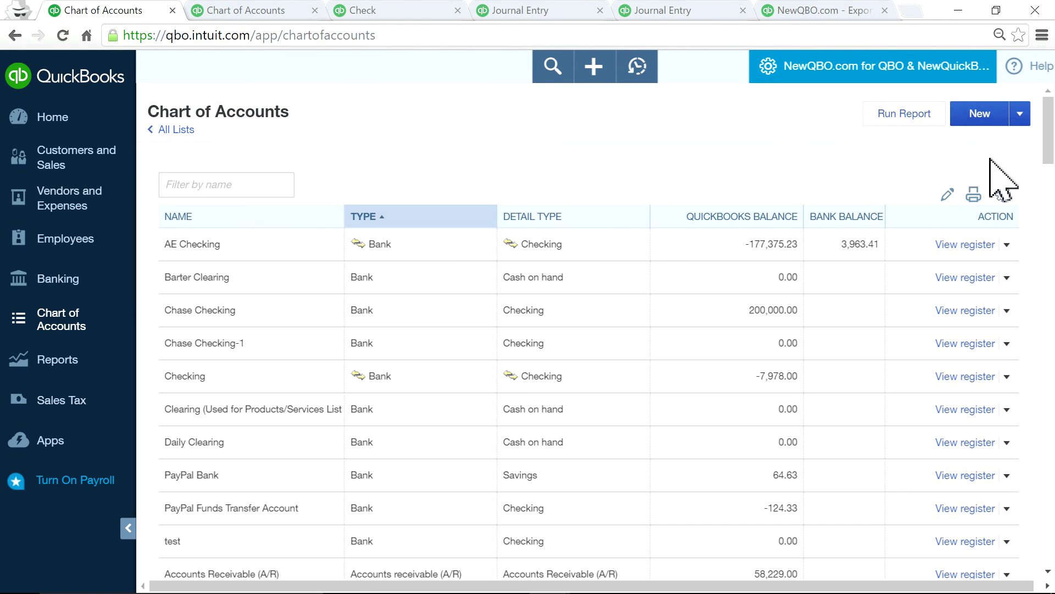
- Start a new account with category type Other Assets and detail type Licenses, and close the form without saving
{"action": "left_click", "coordinate": [986, 122]}
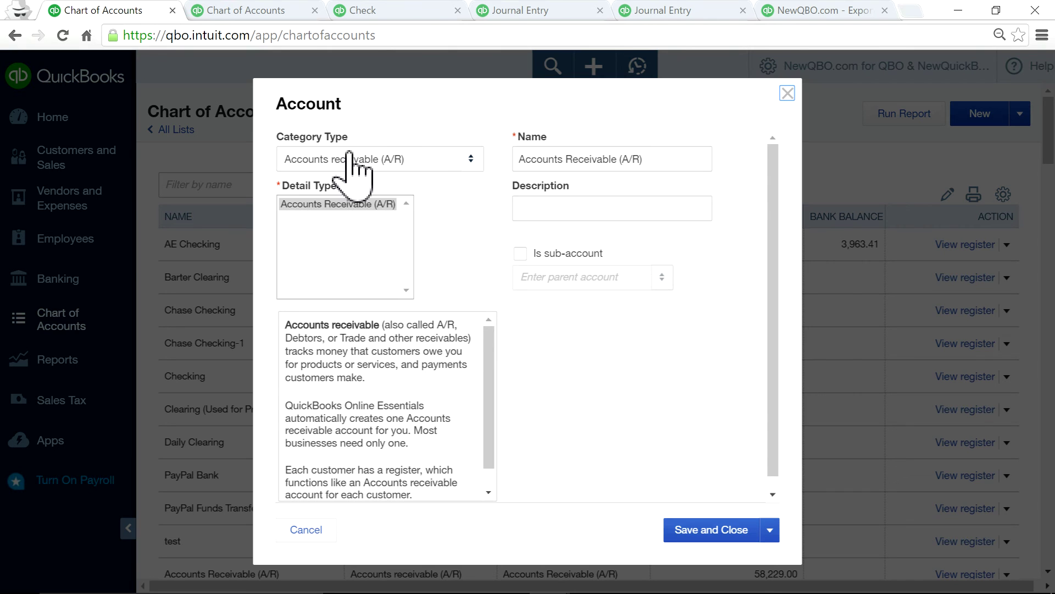
{"action": "left_click", "coordinate": [464, 159]}
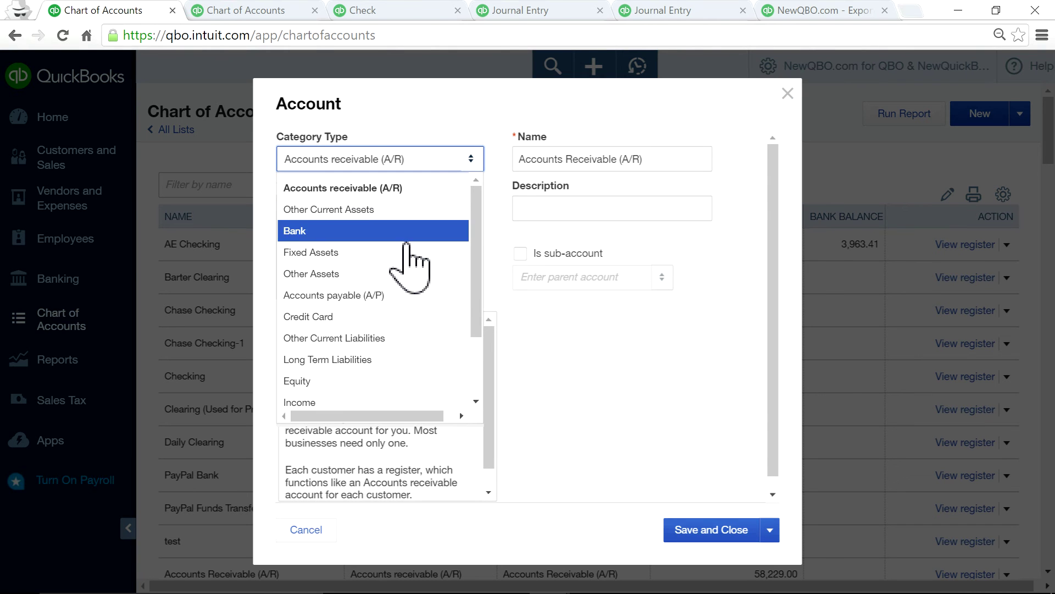
{"action": "scroll", "coordinate": [395, 308], "scroll_direction": "down", "scroll_amount": 3}
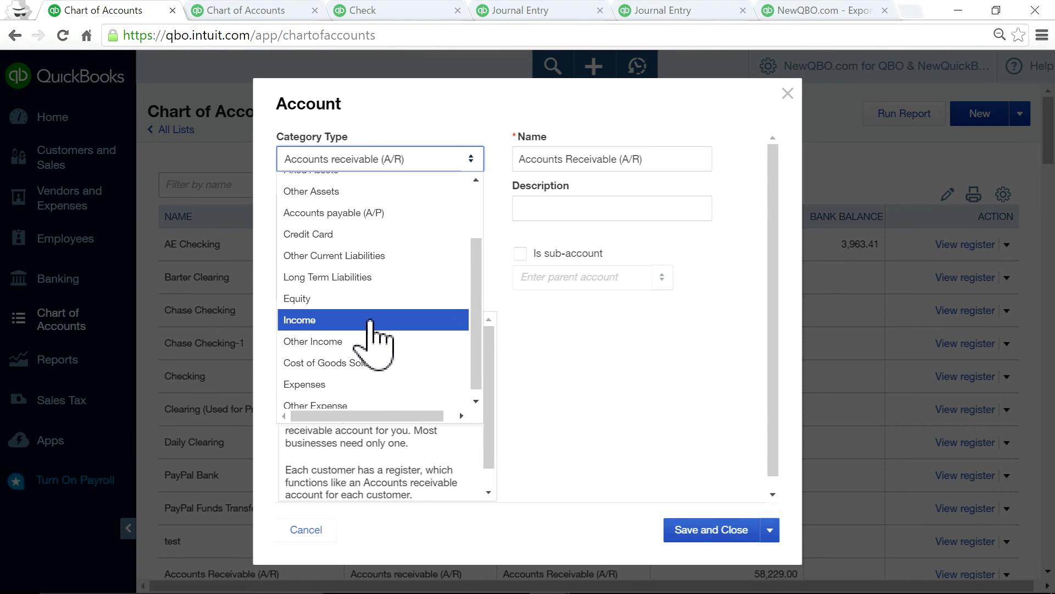
{"action": "scroll", "coordinate": [363, 290], "scroll_direction": "down", "scroll_amount": 1}
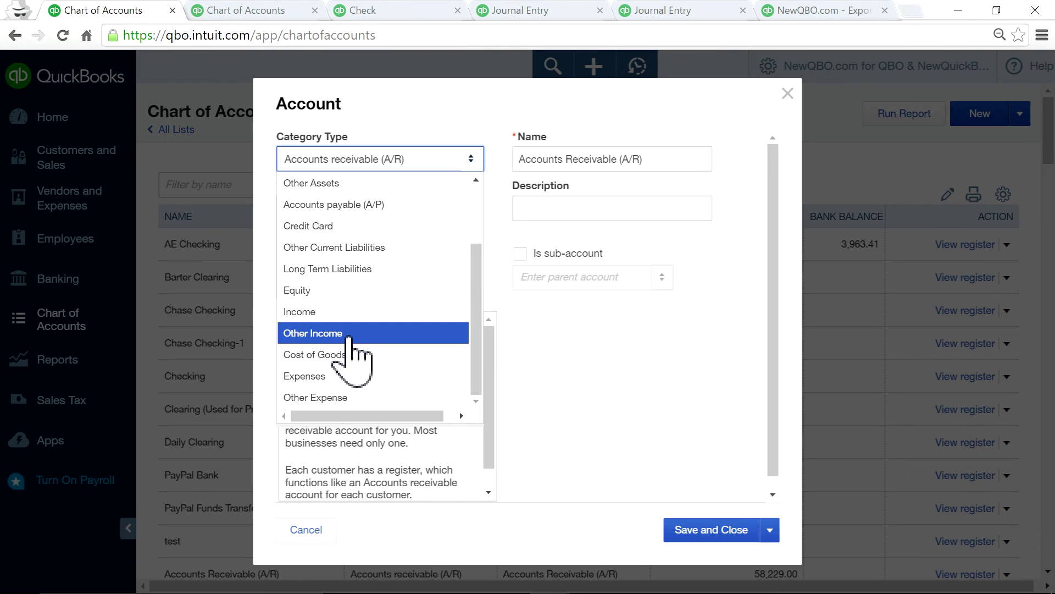
{"action": "scroll", "coordinate": [354, 307], "scroll_direction": "up", "scroll_amount": 3}
{"action": "left_click", "coordinate": [349, 271]}
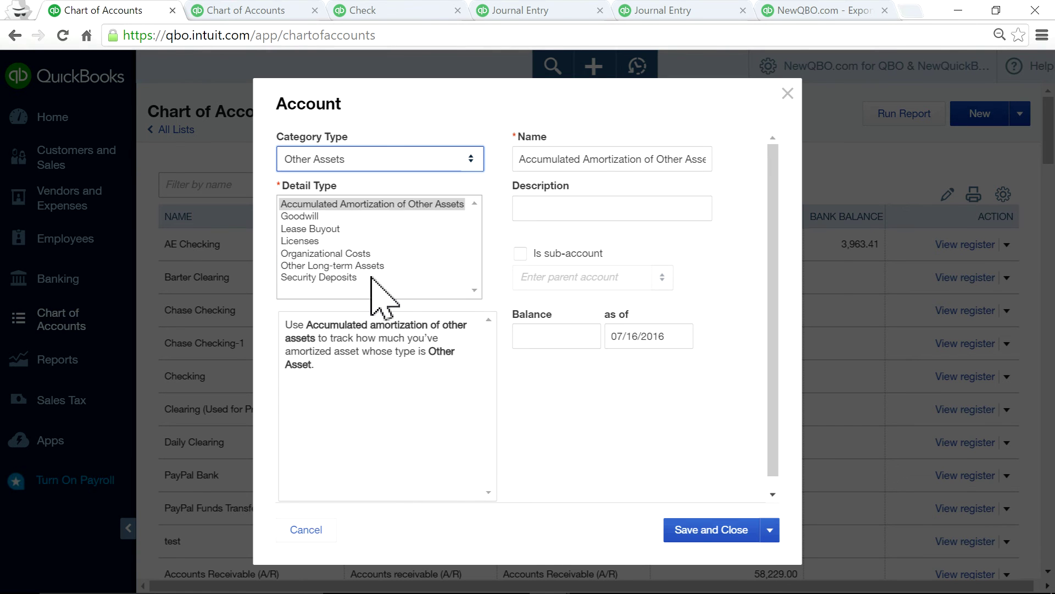
{"action": "left_click", "coordinate": [308, 241]}
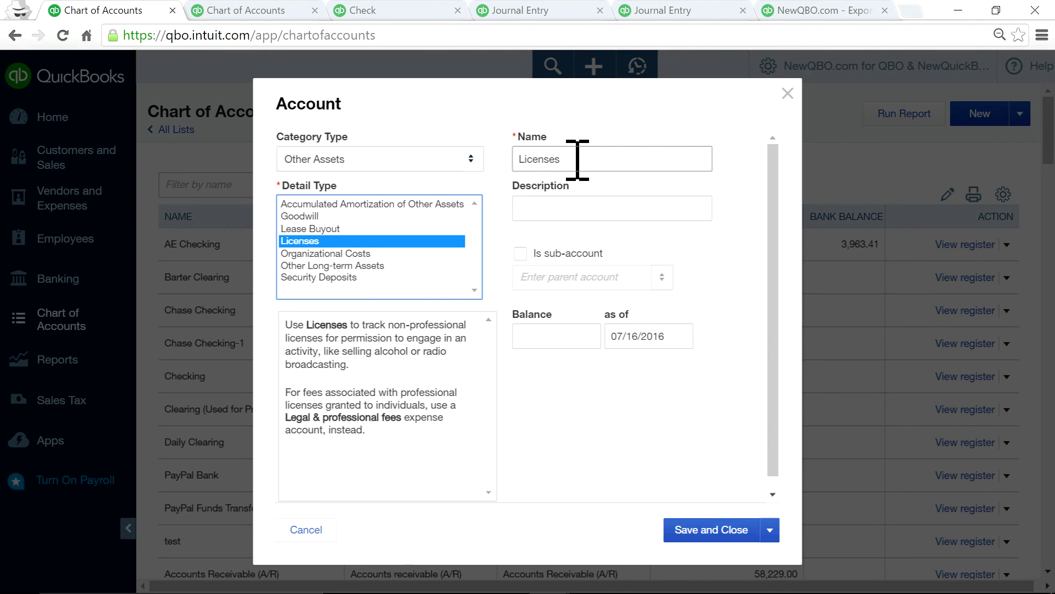
{"action": "left_click", "coordinate": [788, 94]}
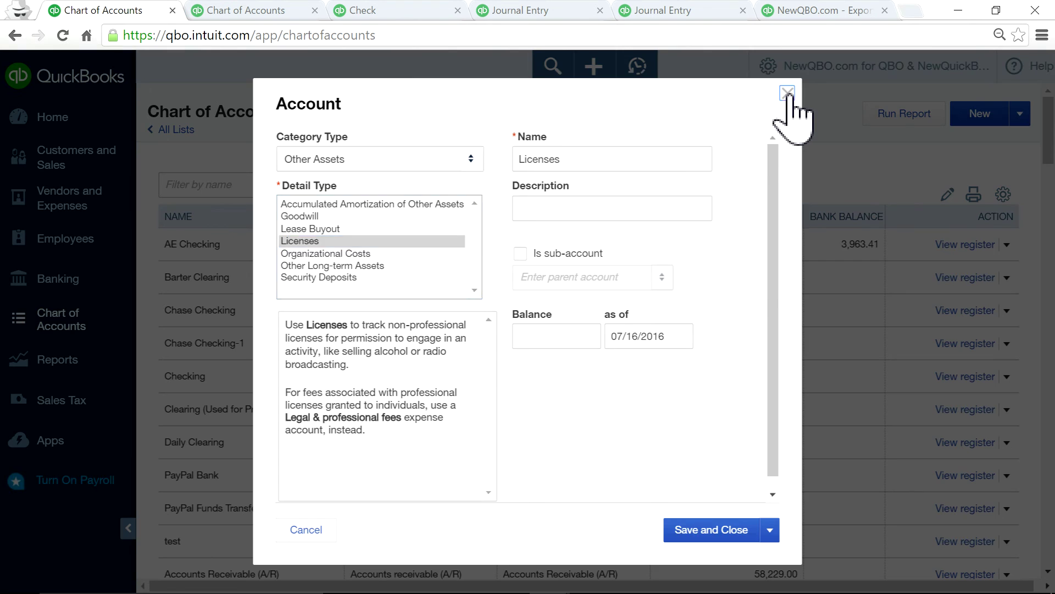
- Open the Franchise Fees at Cost account for editing, examine its detail type and parent account, and close it unchanged
{"action": "scroll", "coordinate": [496, 550], "scroll_direction": "down", "scroll_amount": 3}
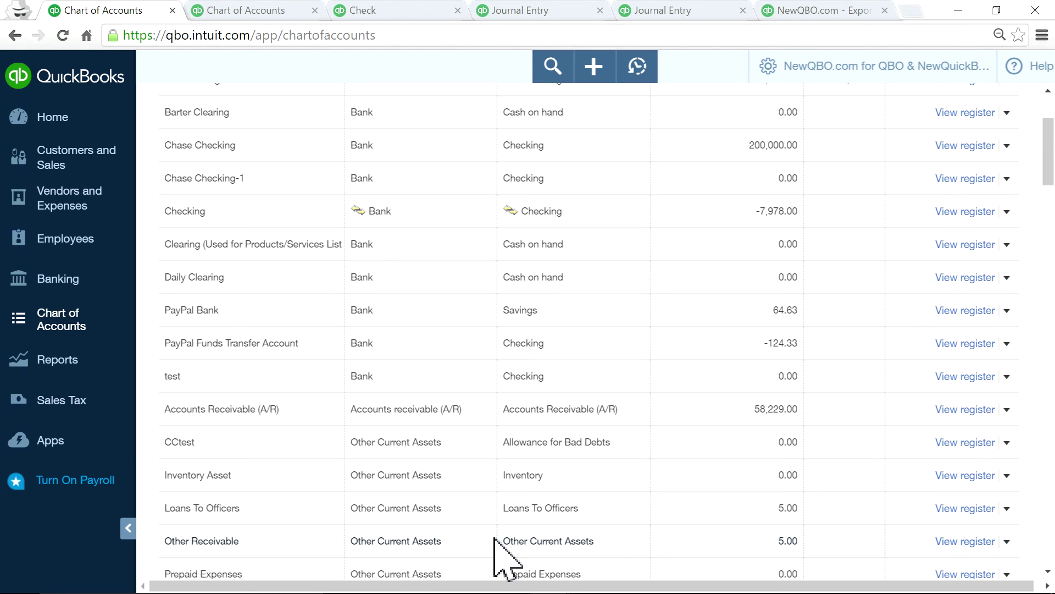
{"action": "scroll", "coordinate": [494, 539], "scroll_direction": "down", "scroll_amount": 3}
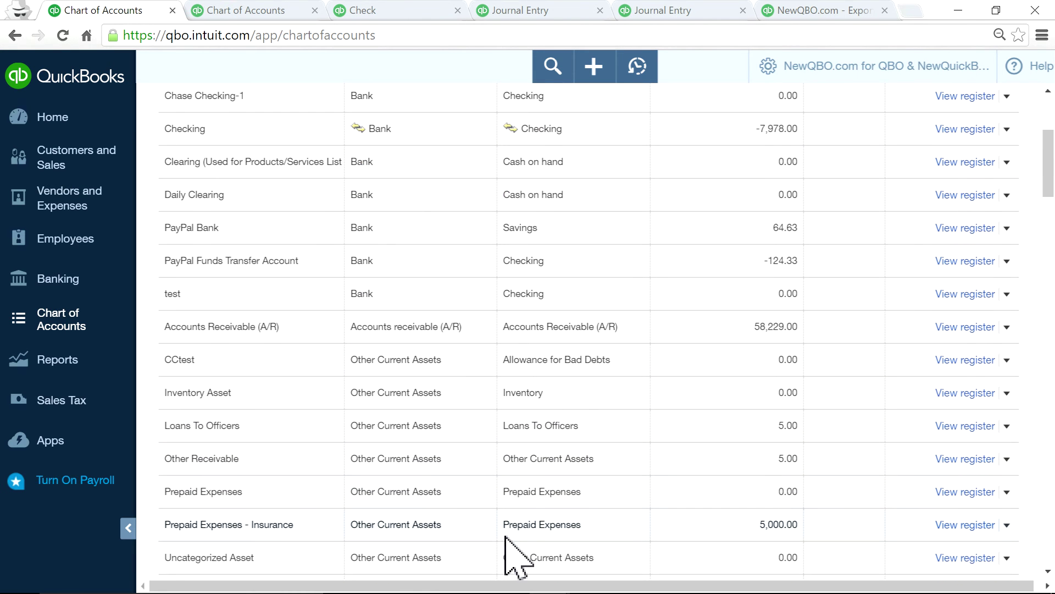
{"action": "scroll", "coordinate": [492, 523], "scroll_direction": "down", "scroll_amount": 5}
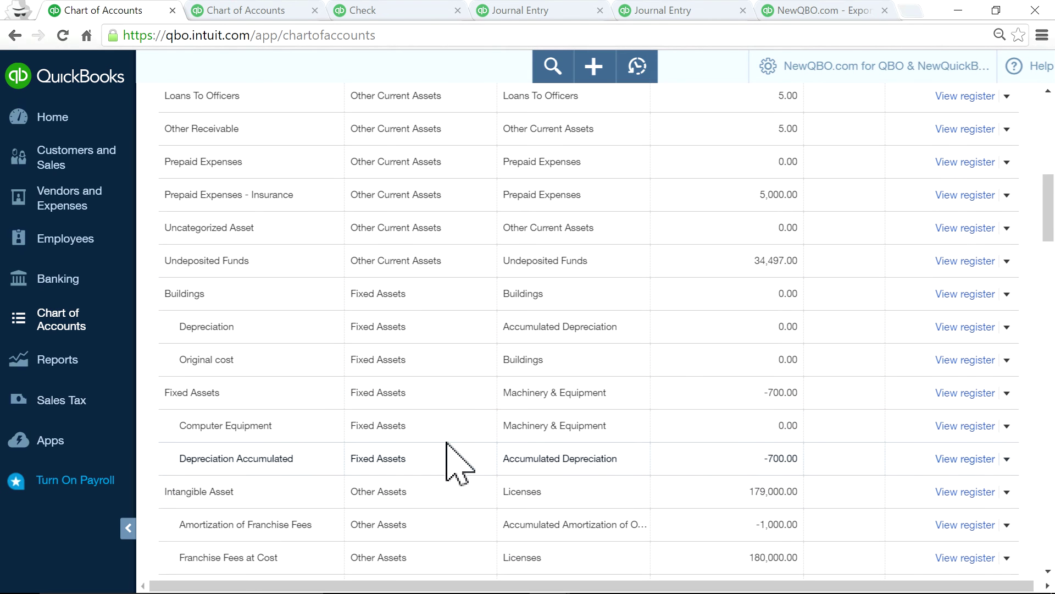
{"action": "scroll", "coordinate": [440, 484], "scroll_direction": "down", "scroll_amount": 1}
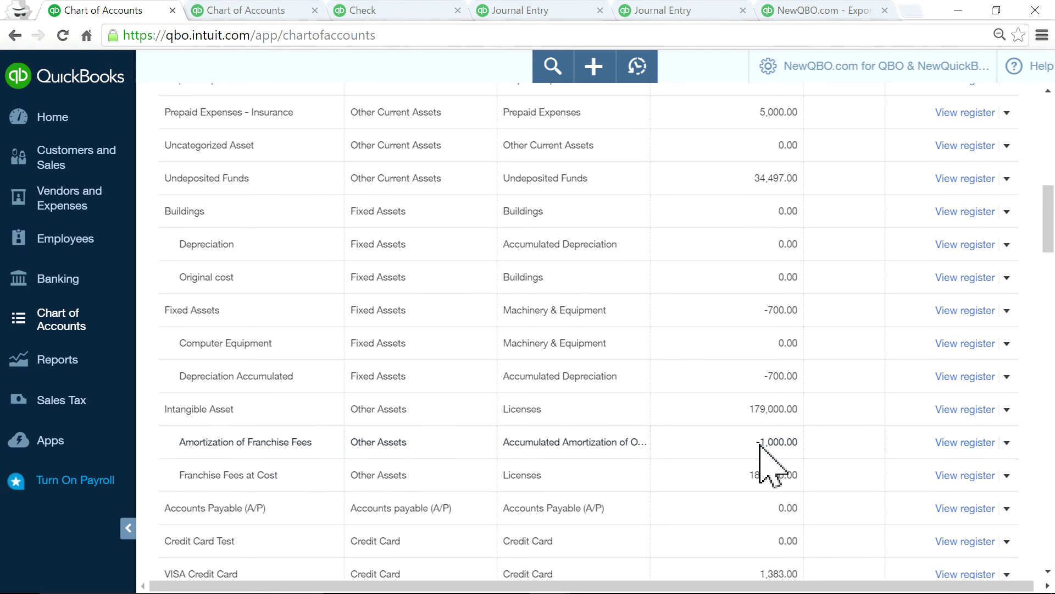
{"action": "left_click", "coordinate": [1006, 476]}
{"action": "left_click", "coordinate": [910, 492]}
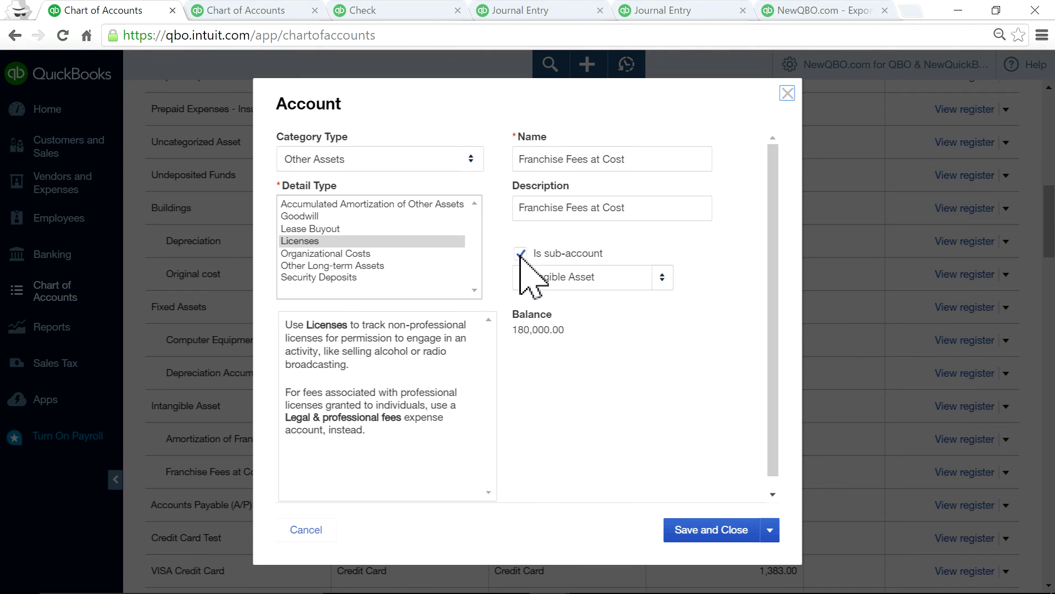
{"action": "left_click", "coordinate": [655, 279]}
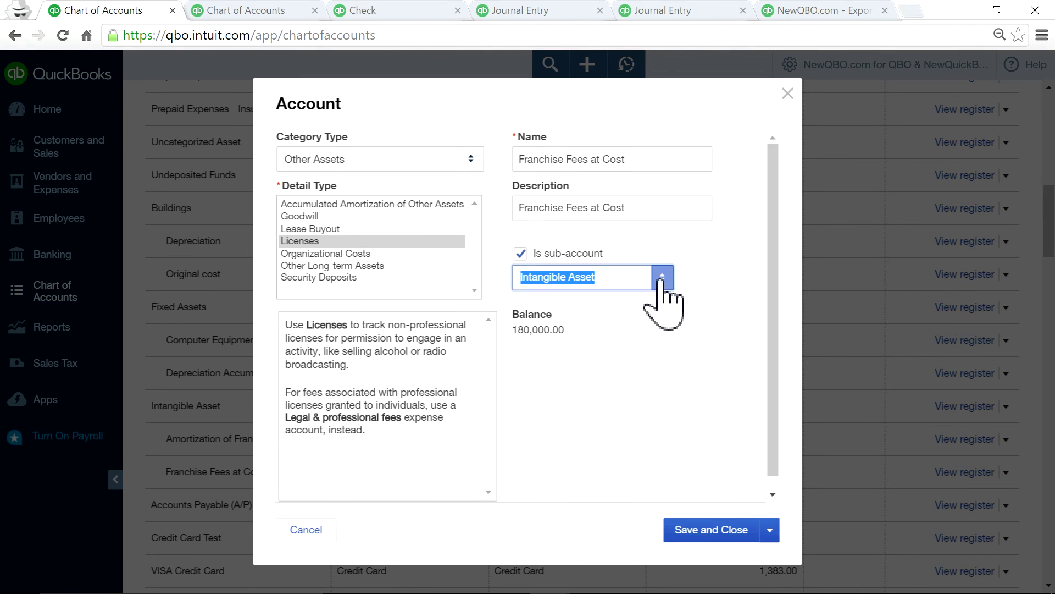
{"action": "left_click", "coordinate": [727, 251]}
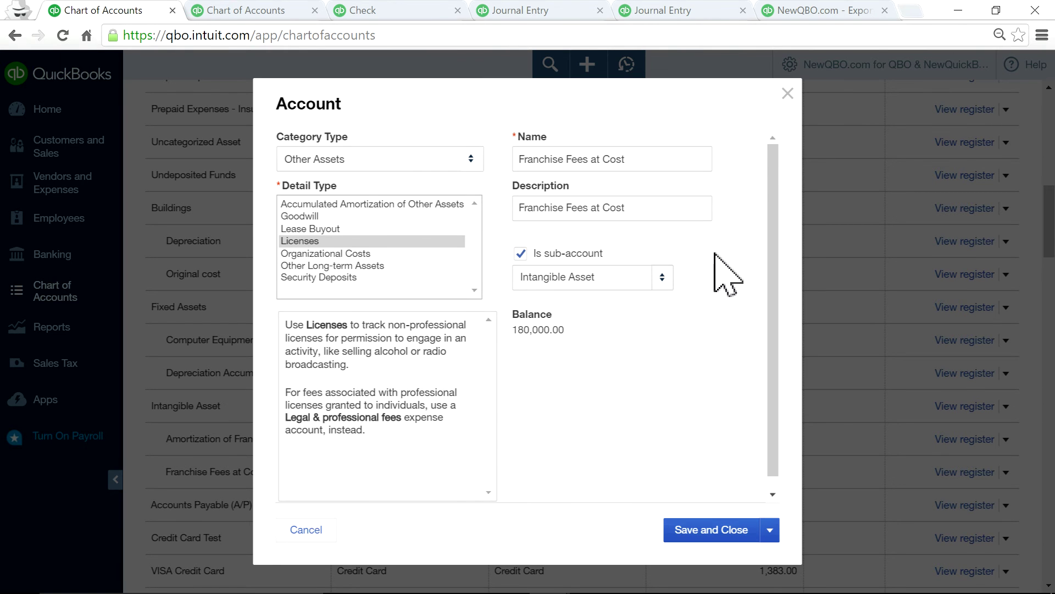
{"action": "left_click", "coordinate": [788, 94]}
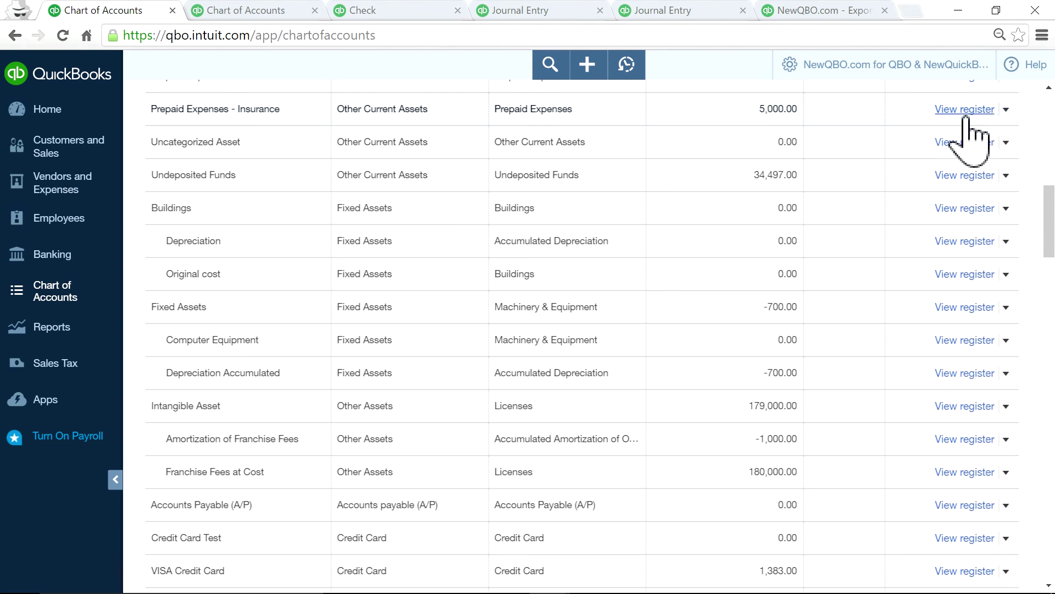
- Start another new Other Assets account of detail type Licenses, inspect its opening balance and date fields, and discard it
{"action": "left_click_drag", "start_coordinate": [1049, 236], "coordinate": [1049, 143]}
{"action": "left_click", "coordinate": [984, 112]}
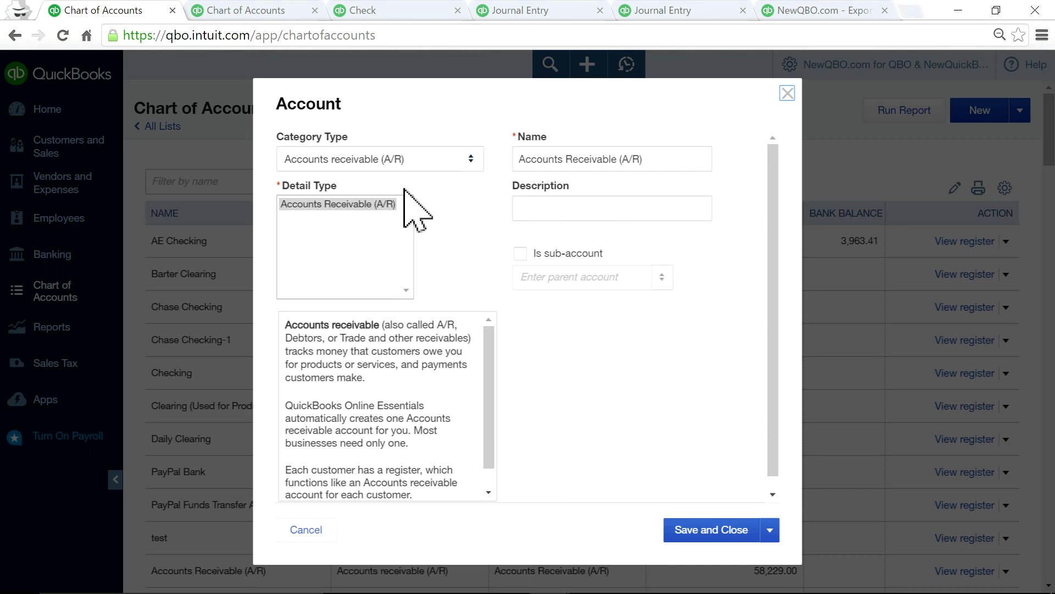
{"action": "left_click", "coordinate": [470, 159]}
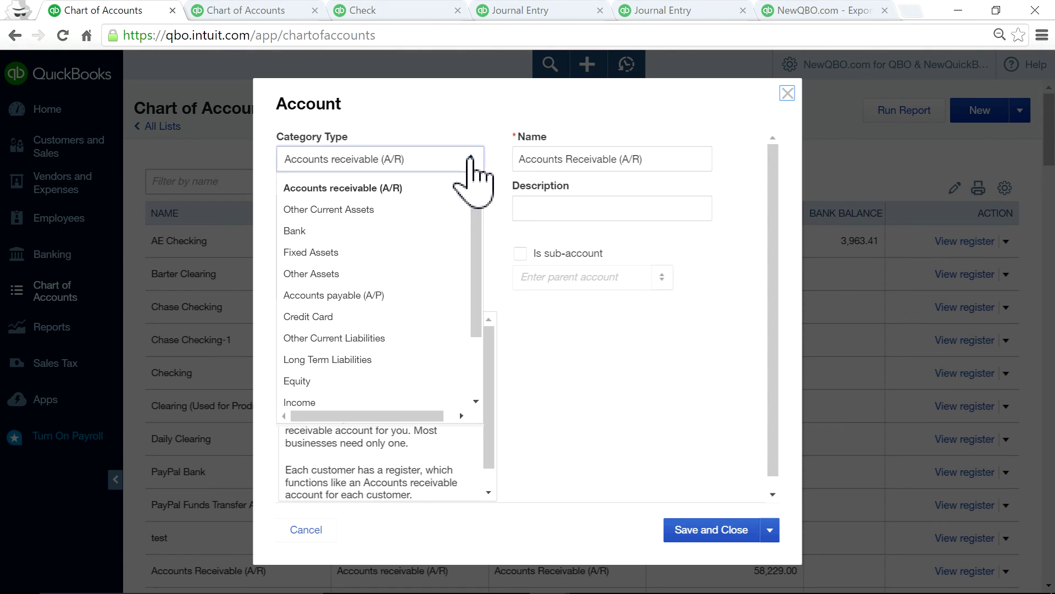
{"action": "left_click", "coordinate": [341, 273]}
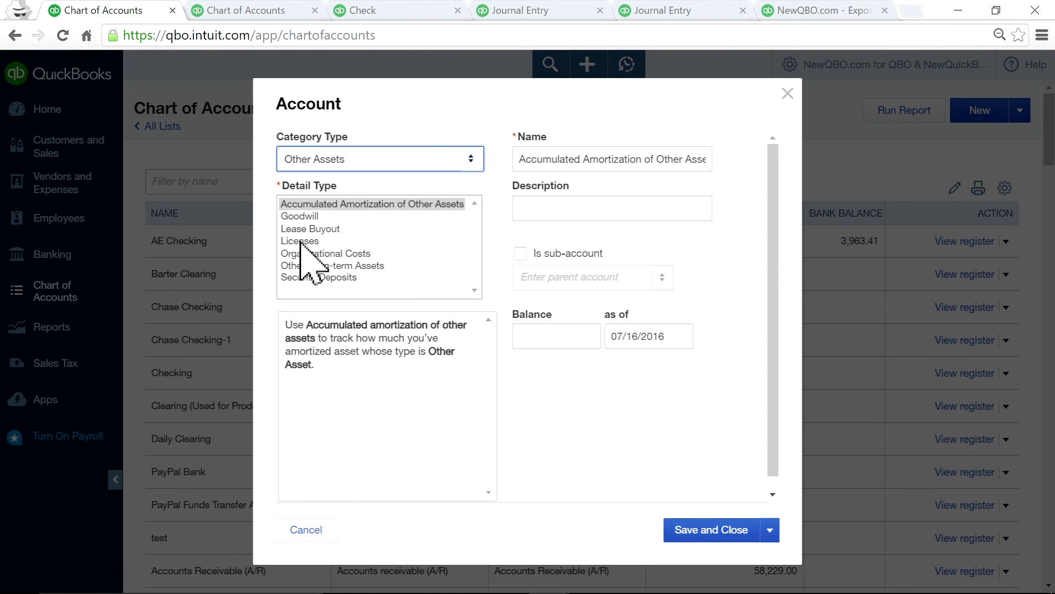
{"action": "left_click", "coordinate": [335, 242]}
{"action": "left_click", "coordinate": [563, 336]}
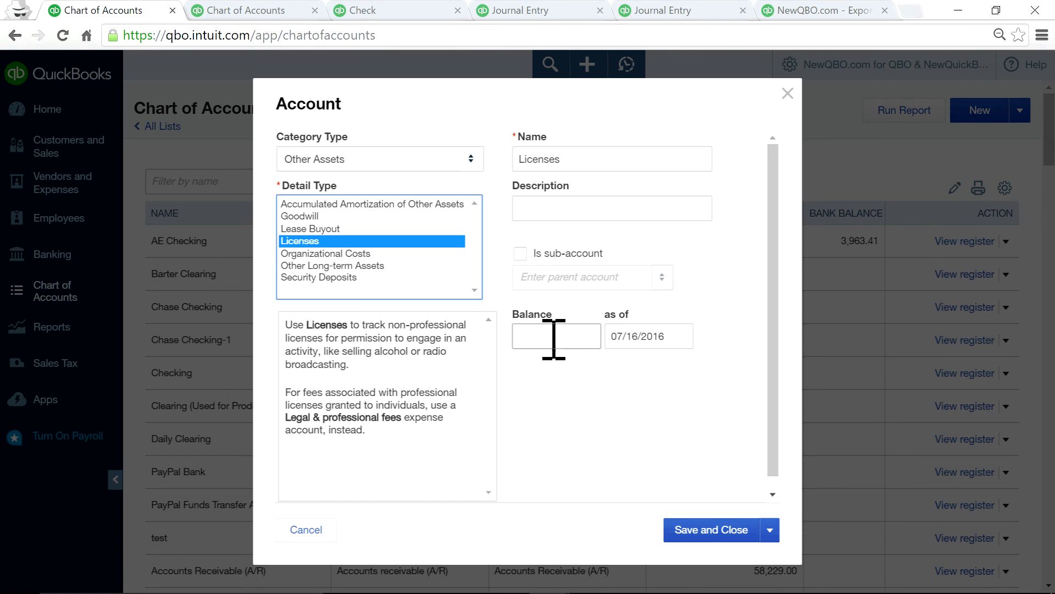
{"action": "left_click", "coordinate": [636, 342]}
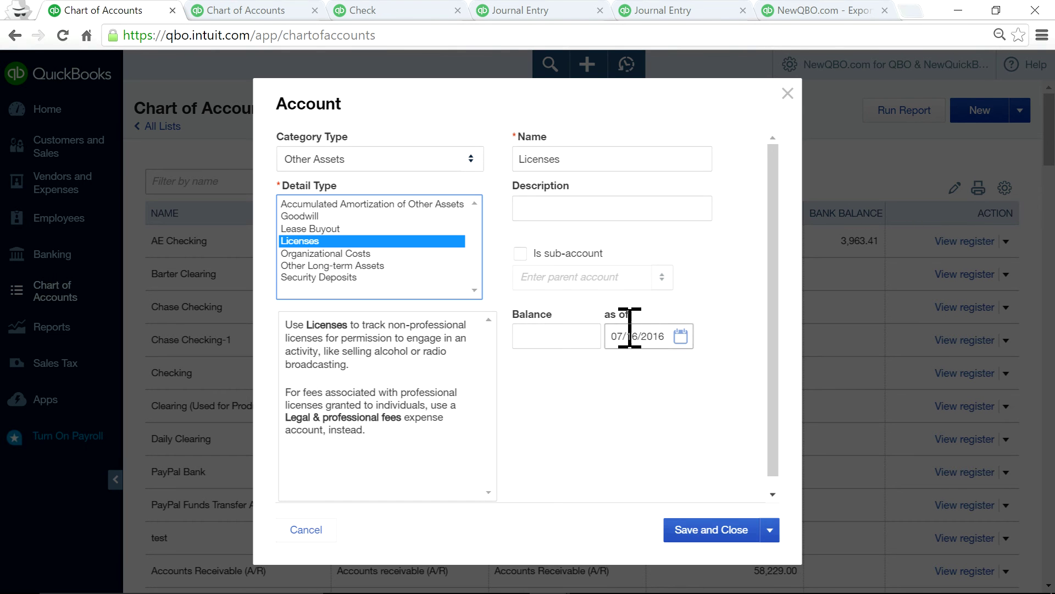
{"action": "left_click", "coordinate": [578, 337]}
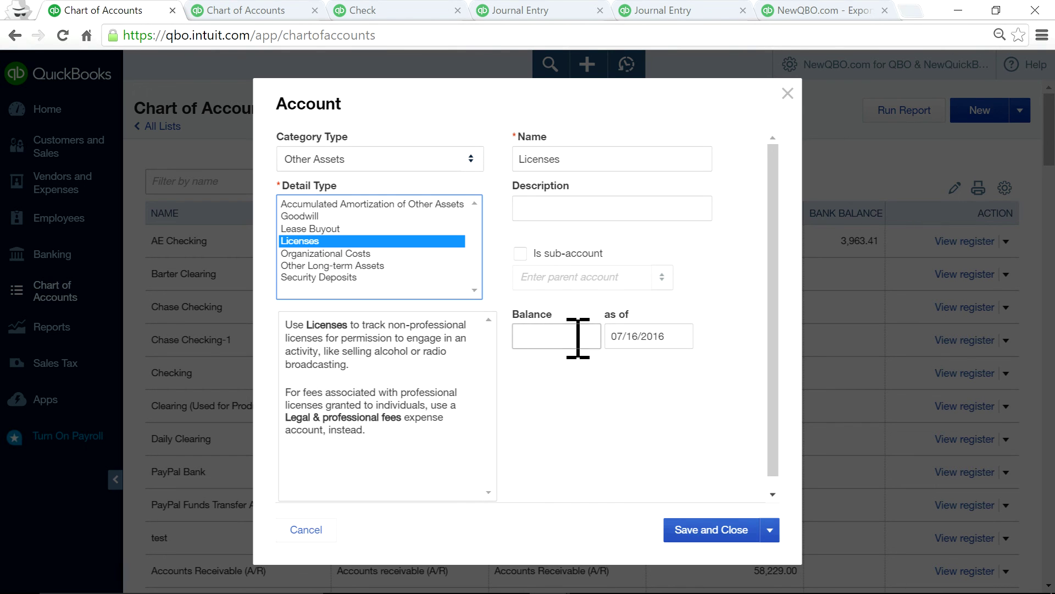
{"action": "left_click", "coordinate": [788, 95]}
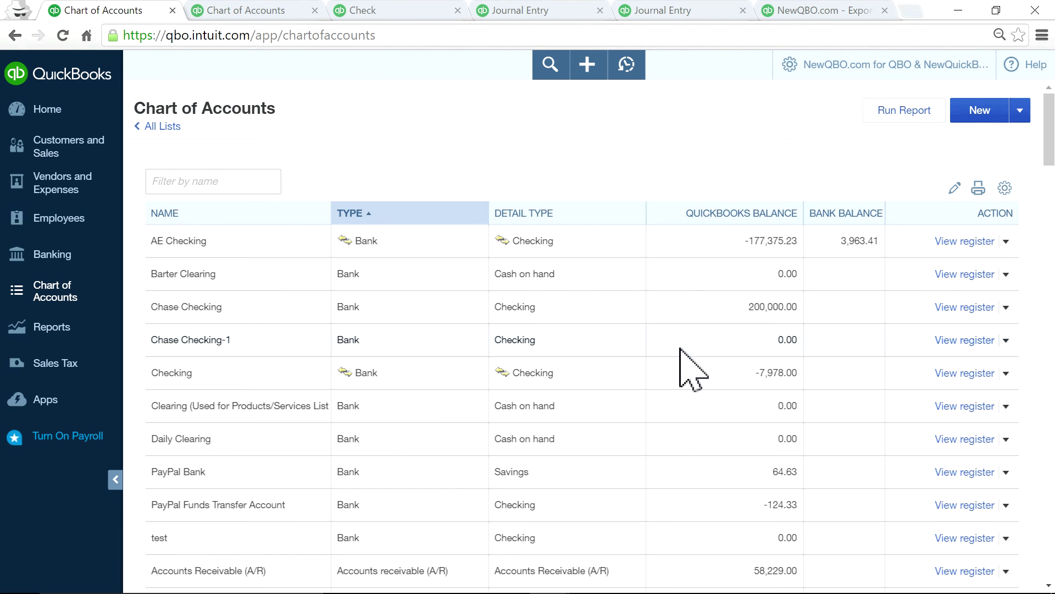
- Open the Amortization of Franchise Fees account for editing, examine its detail type, name and parent account, and close it unchanged
{"action": "scroll", "coordinate": [681, 351], "scroll_direction": "down", "scroll_amount": 5}
{"action": "scroll", "coordinate": [681, 352], "scroll_direction": "down", "scroll_amount": 6}
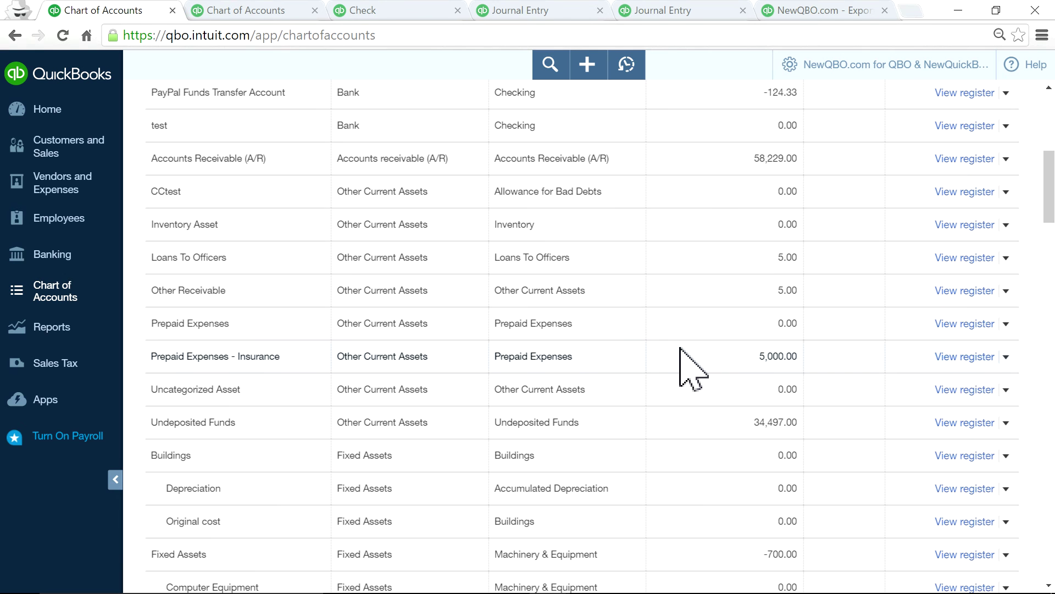
{"action": "scroll", "coordinate": [681, 348], "scroll_direction": "down", "scroll_amount": 2}
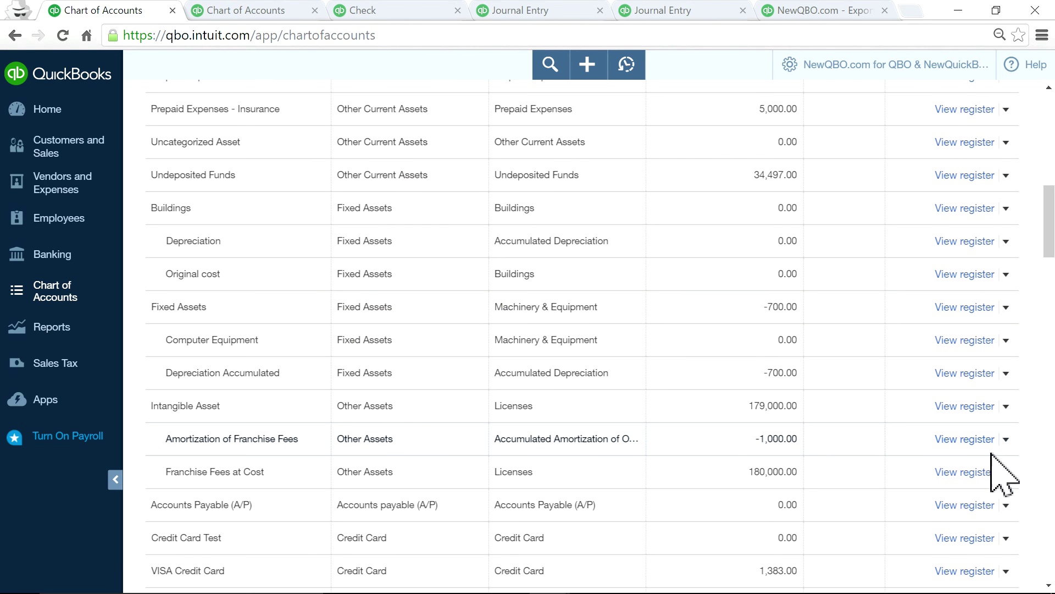
{"action": "left_click", "coordinate": [1006, 439]}
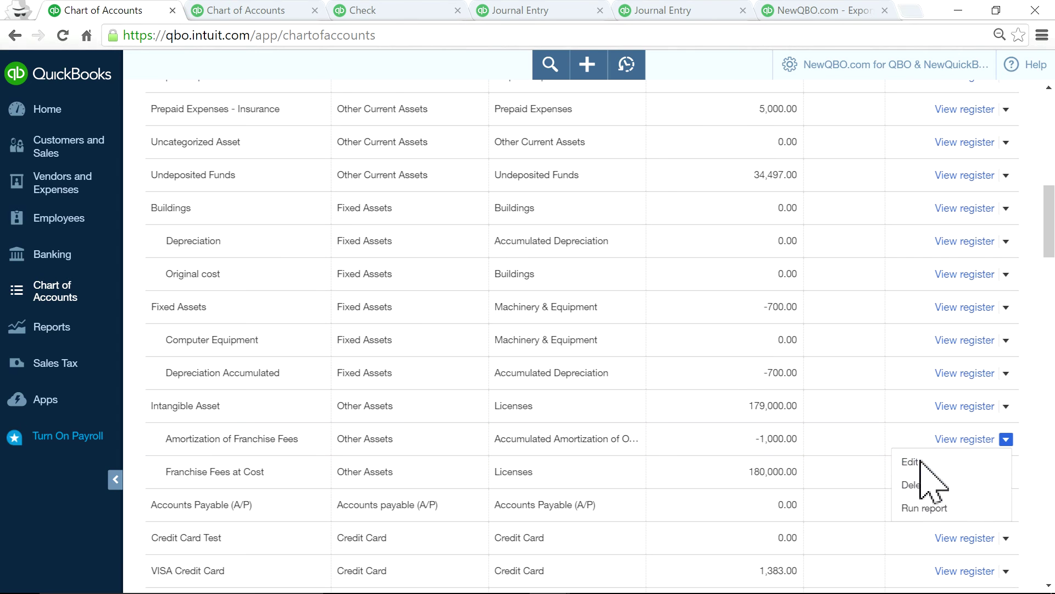
{"action": "left_click", "coordinate": [929, 462]}
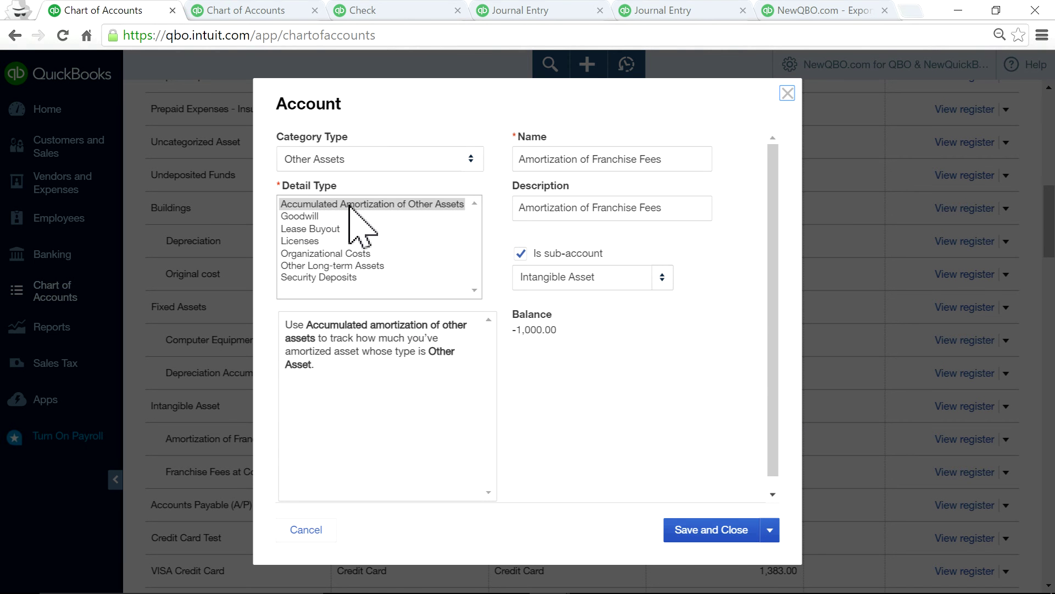
{"action": "left_click", "coordinate": [576, 165]}
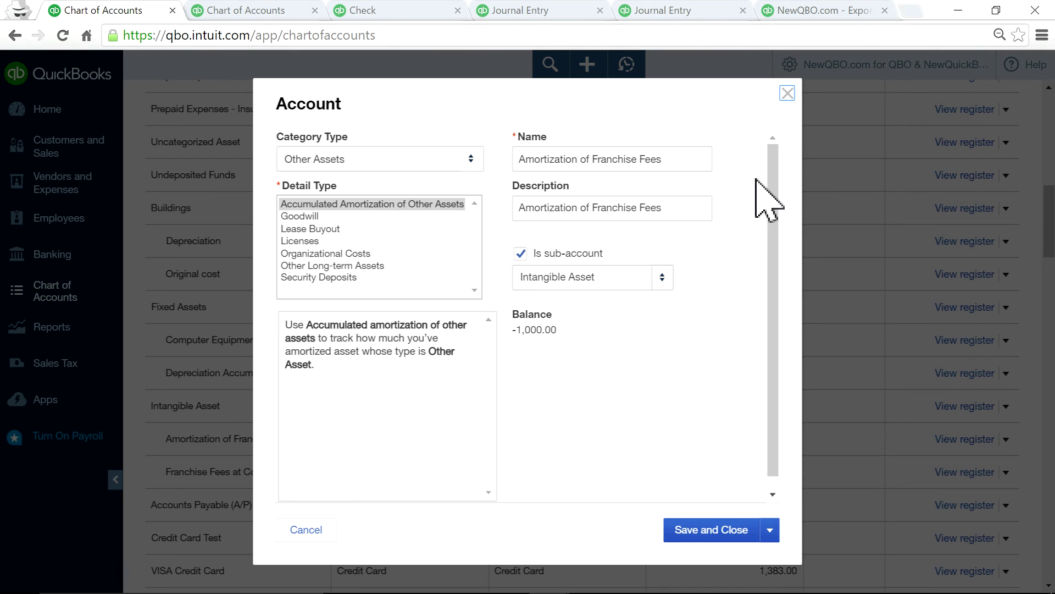
{"action": "left_click", "coordinate": [787, 93]}
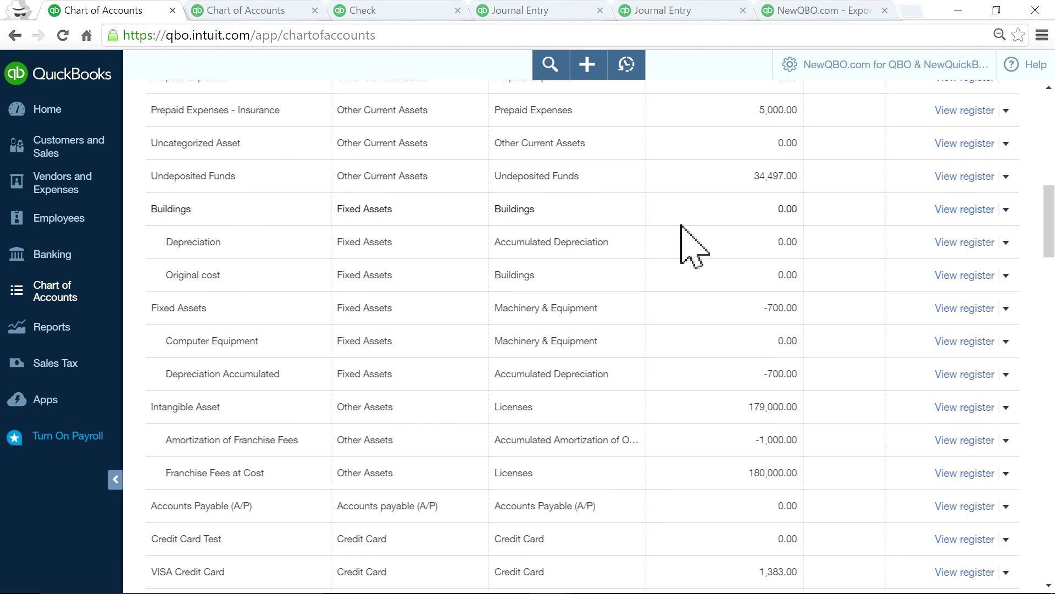
{"action": "scroll", "coordinate": [694, 246], "scroll_direction": "up", "scroll_amount": 12}
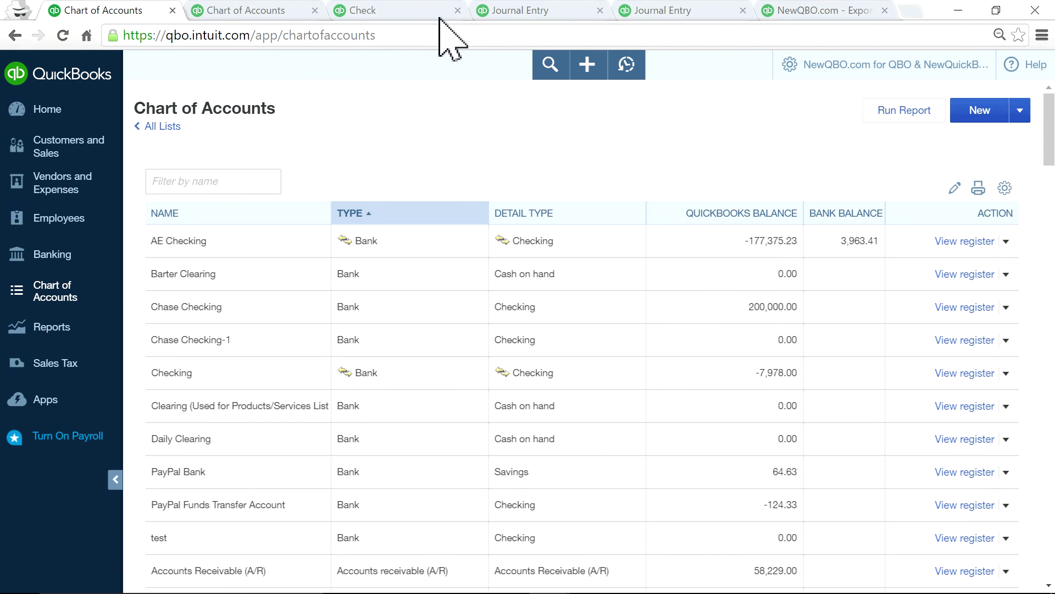
- Switch to the open check for Business Franchisor Company and set its bank account to Chase Checking
{"action": "left_click", "coordinate": [388, 11]}
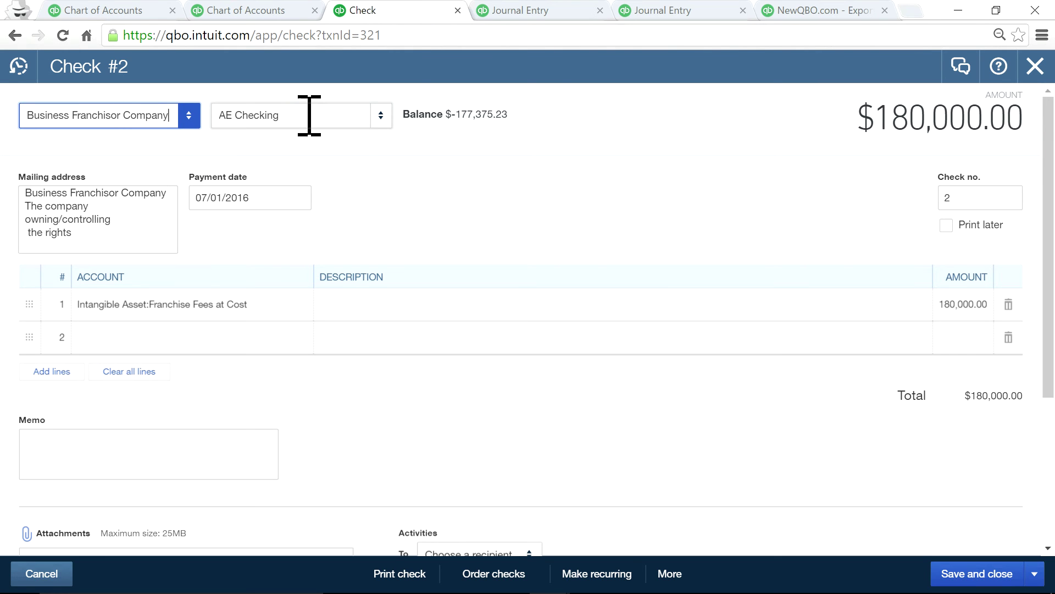
{"action": "left_click", "coordinate": [380, 117]}
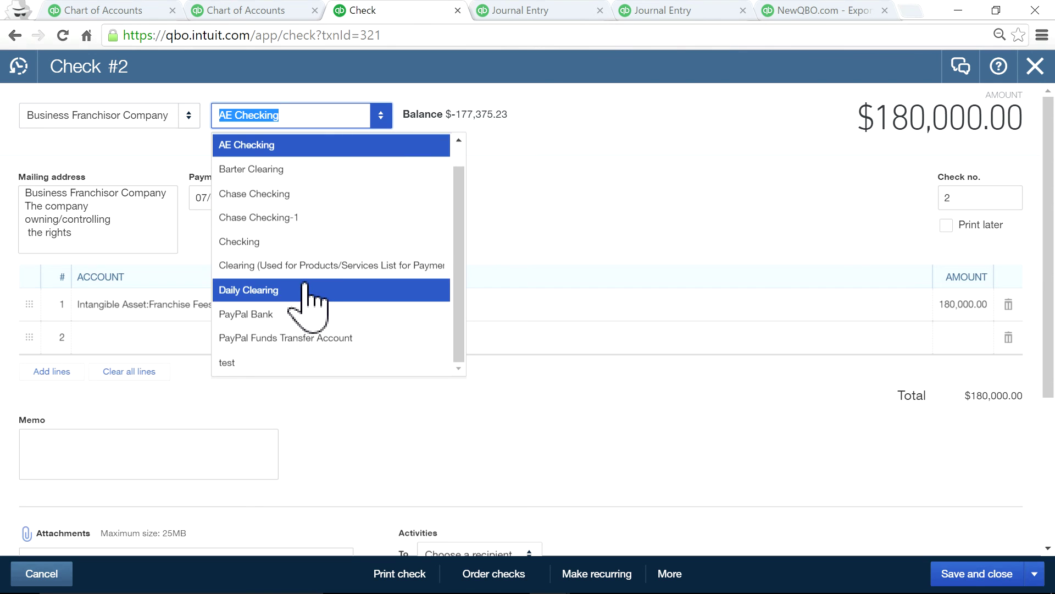
{"action": "left_click", "coordinate": [305, 194]}
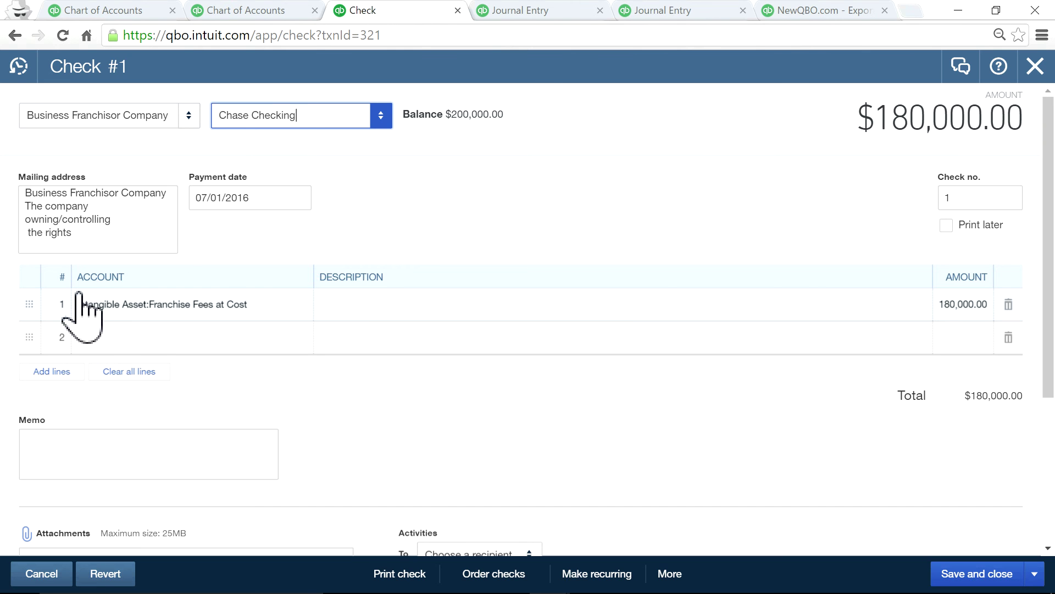
- Choose Franchise Fees at Cost under Intangible Asset as the check's line 1 account, and widen the Amount column
{"action": "left_click", "coordinate": [193, 305]}
{"action": "left_click", "coordinate": [302, 307]}
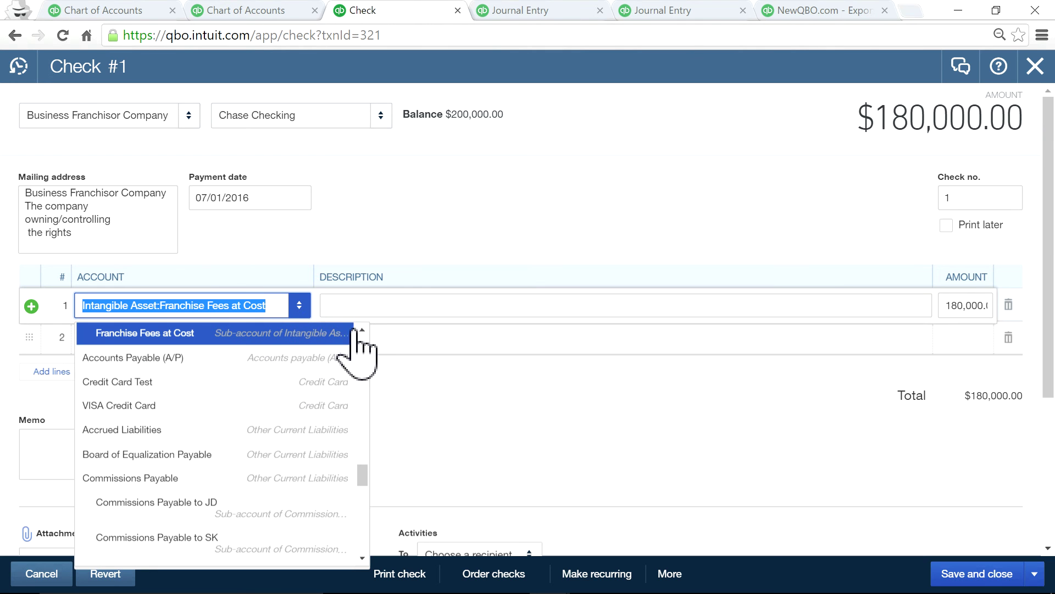
{"action": "scroll", "coordinate": [366, 346], "scroll_direction": "up", "scroll_amount": 1}
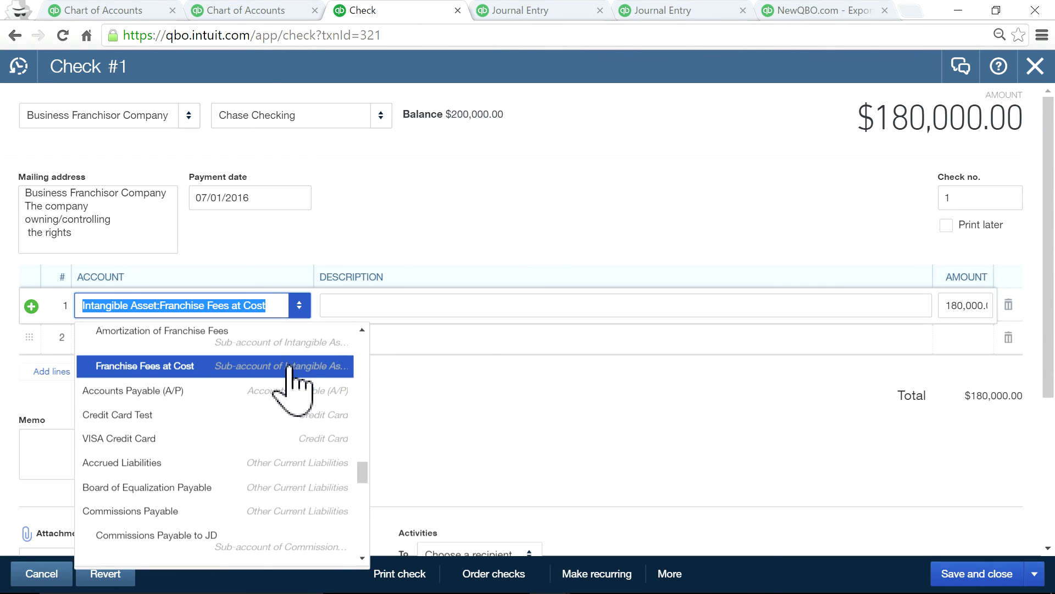
{"action": "left_click", "coordinate": [363, 330]}
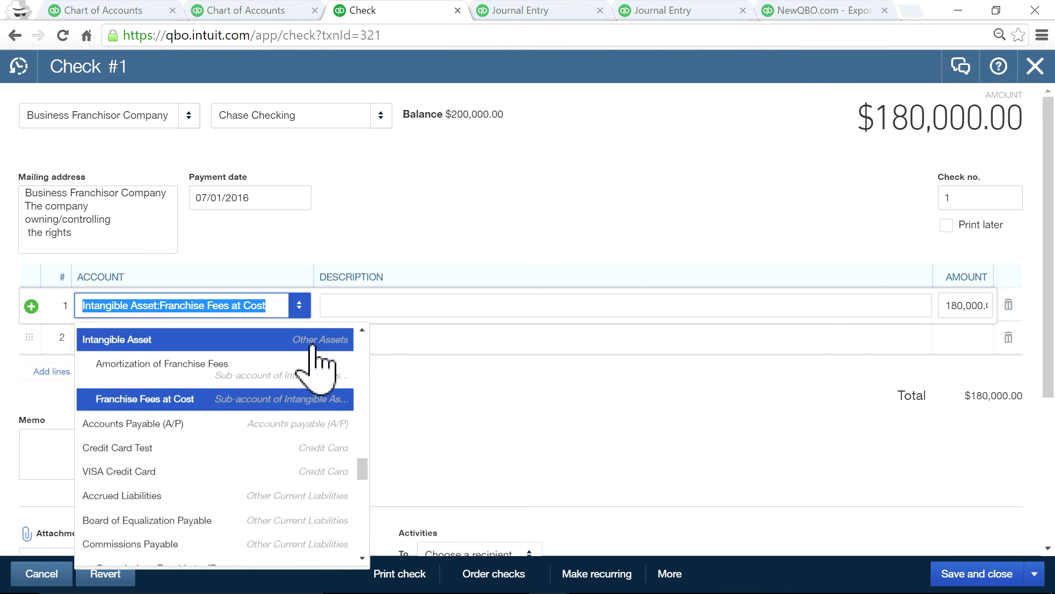
{"action": "left_click", "coordinate": [329, 400]}
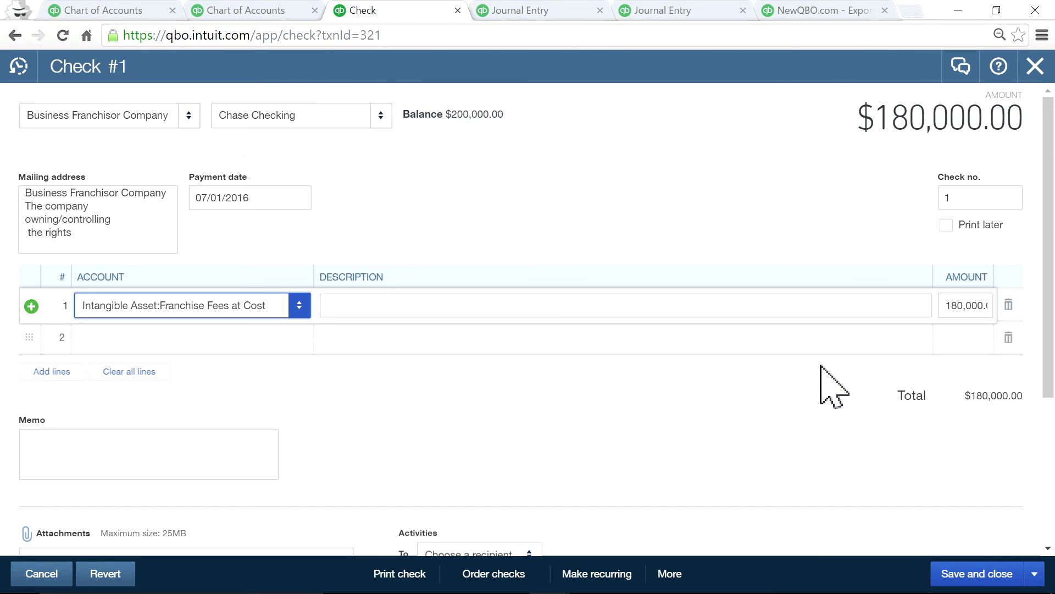
{"action": "left_click_drag", "start_coordinate": [929, 277], "coordinate": [769, 308]}
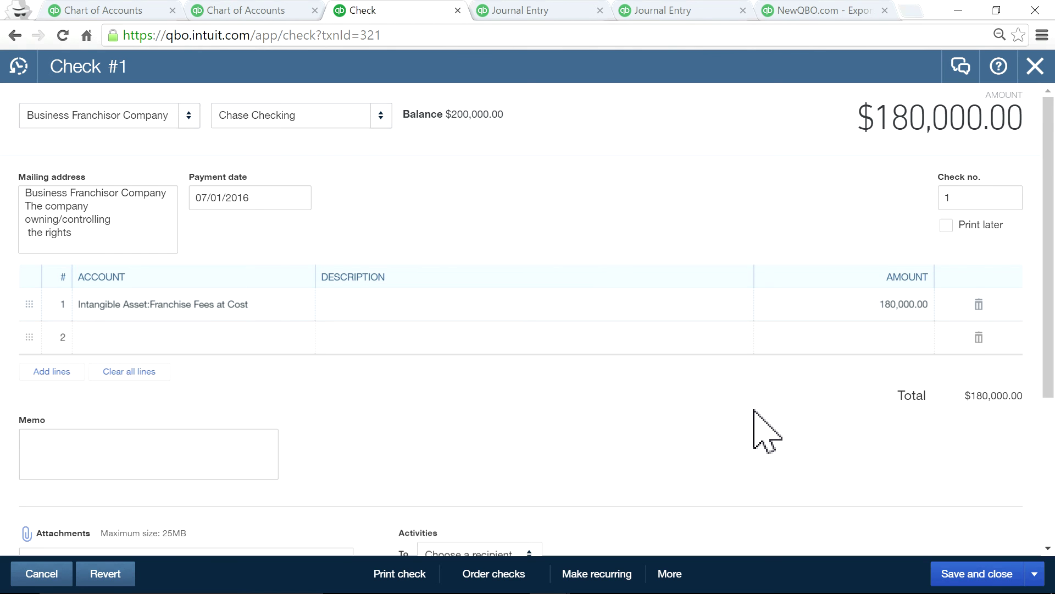
- Open the file picker for the check's attachments and cancel it without choosing a file
{"action": "scroll", "coordinate": [756, 410], "scroll_direction": "down", "scroll_amount": 2}
{"action": "scroll", "coordinate": [759, 410], "scroll_direction": "down", "scroll_amount": 2}
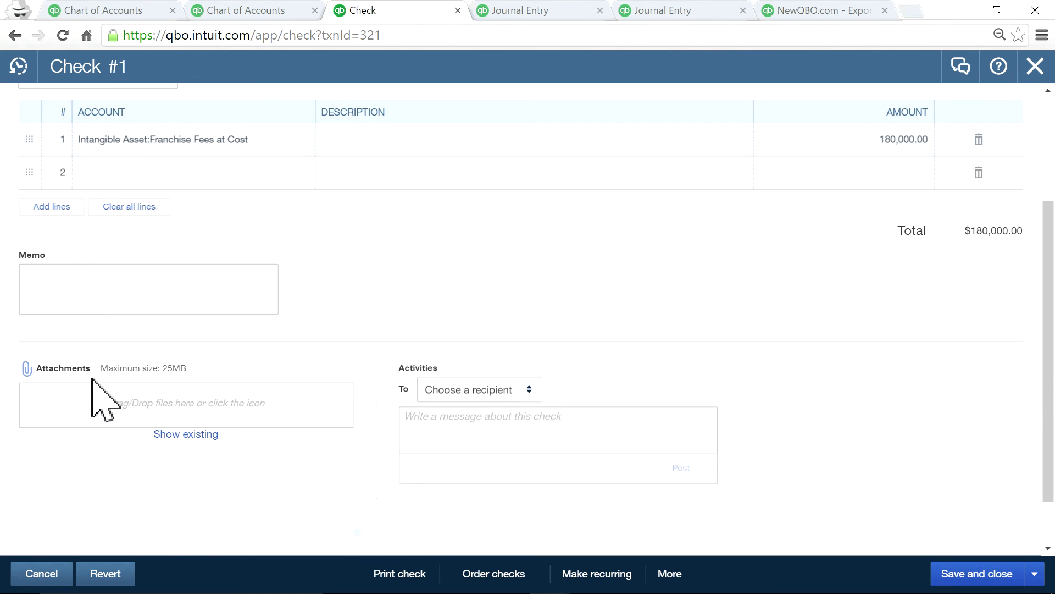
{"action": "left_click", "coordinate": [28, 369]}
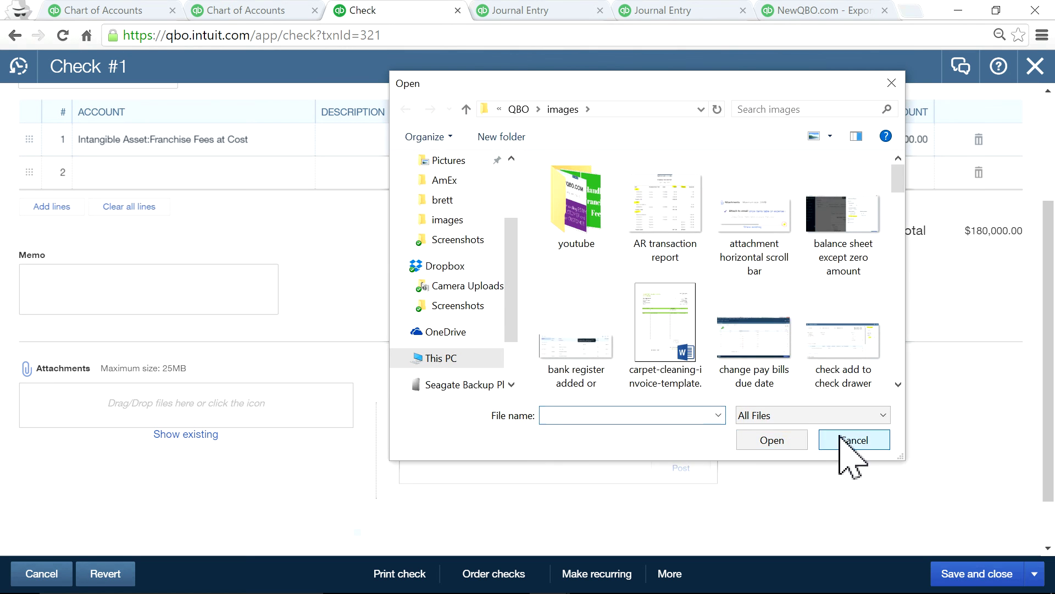
{"action": "left_click", "coordinate": [850, 439]}
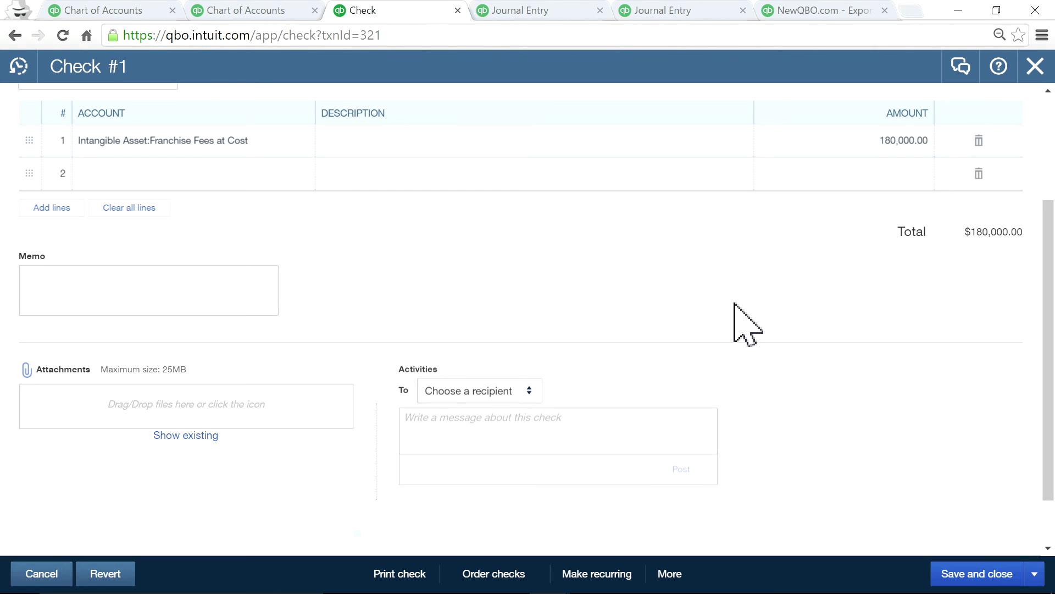
{"action": "scroll", "coordinate": [736, 314], "scroll_direction": "up", "scroll_amount": 3}
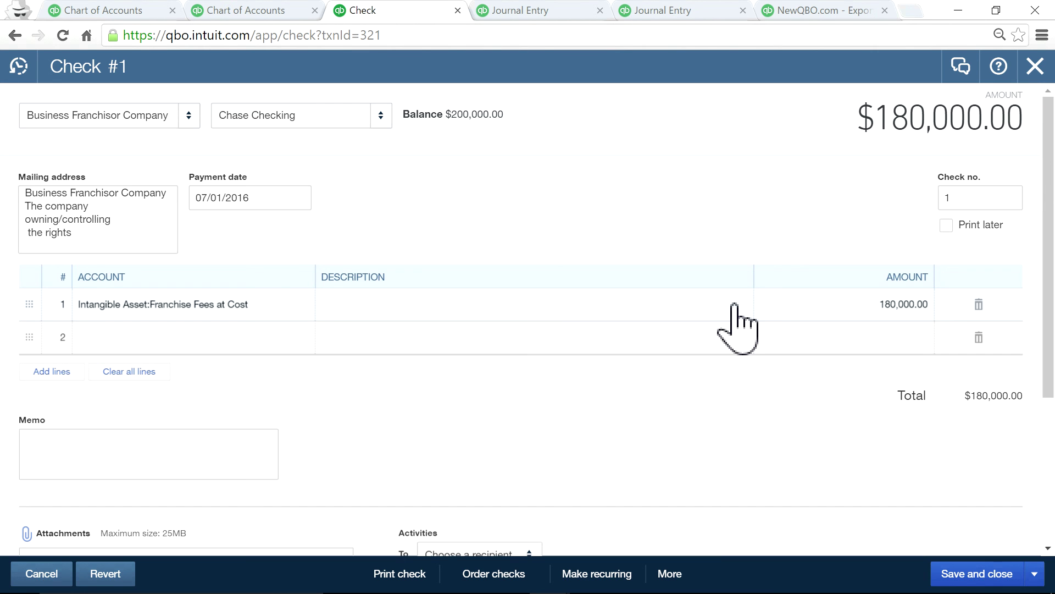
- Save the check to Business Franchisor Company and reopen it from the recent transactions
{"action": "left_click", "coordinate": [965, 574]}
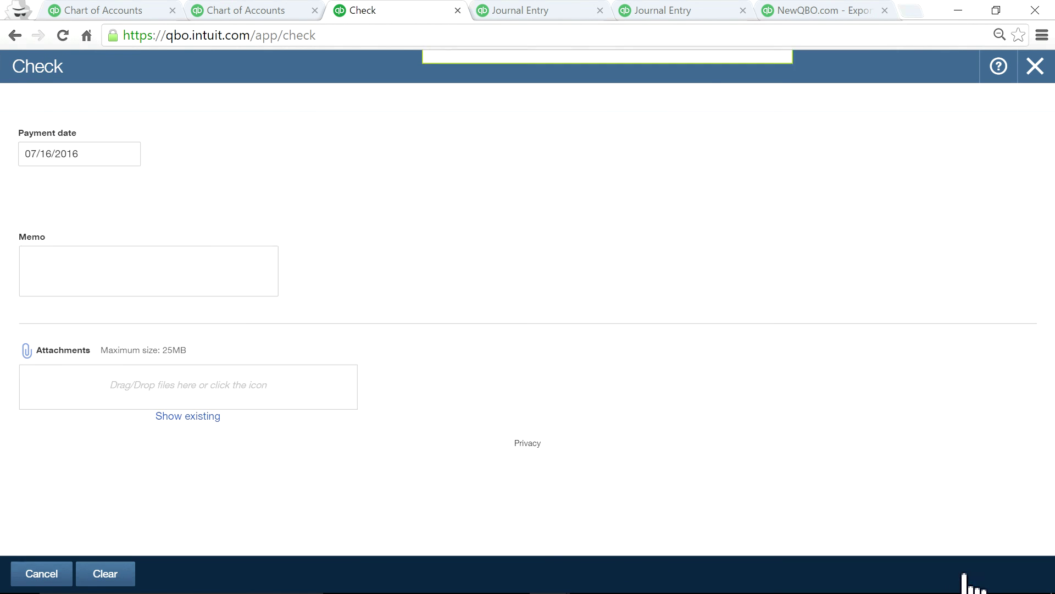
{"action": "left_click", "coordinate": [19, 66]}
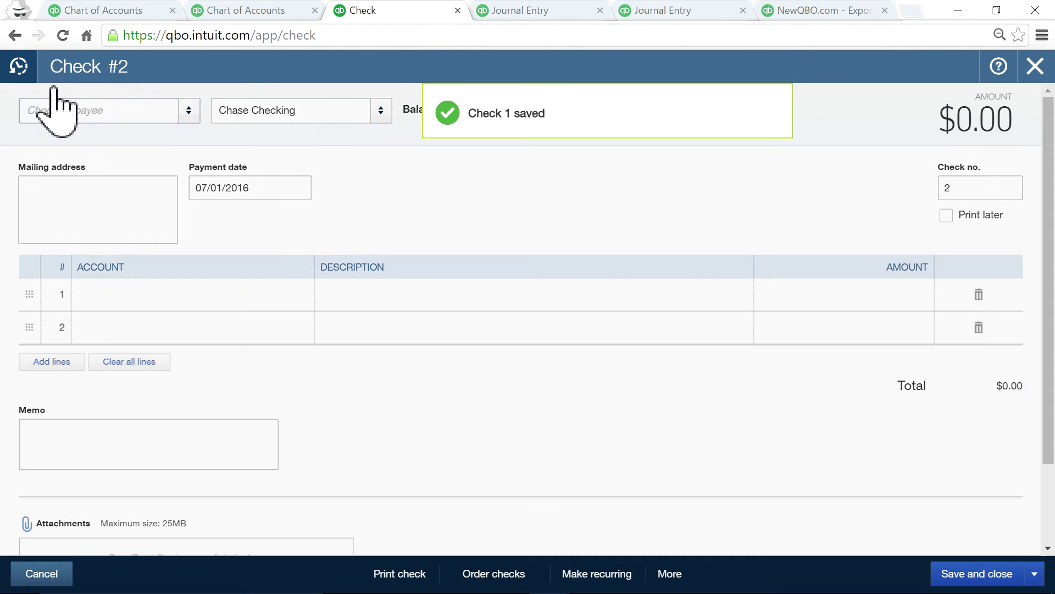
{"action": "left_click", "coordinate": [74, 173]}
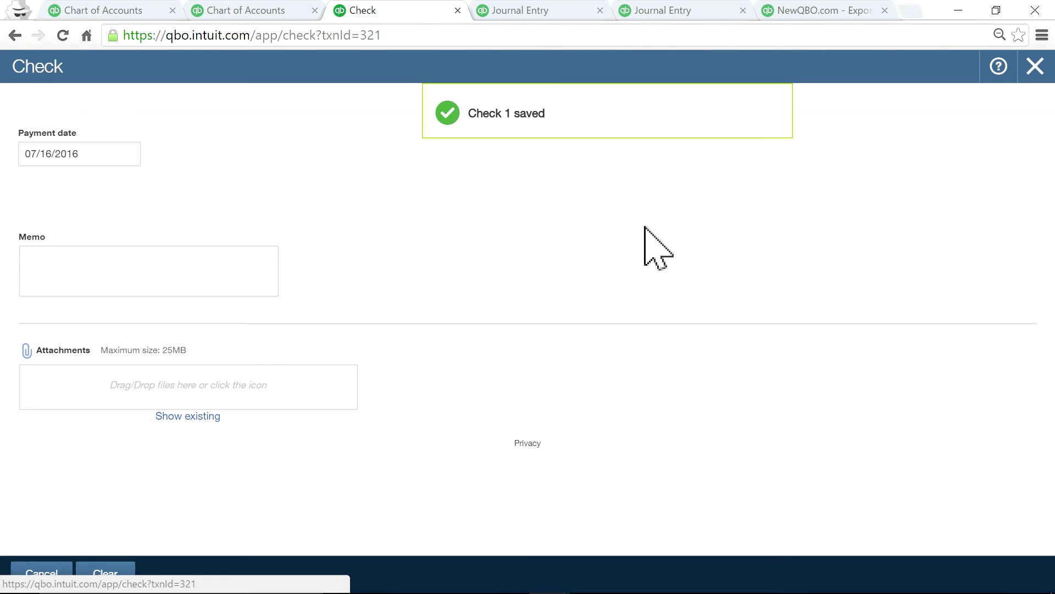
- Compare the unfilled recurring template of Journal Entry #36 with the completed recurring journal entry template
{"action": "left_click", "coordinate": [542, 12]}
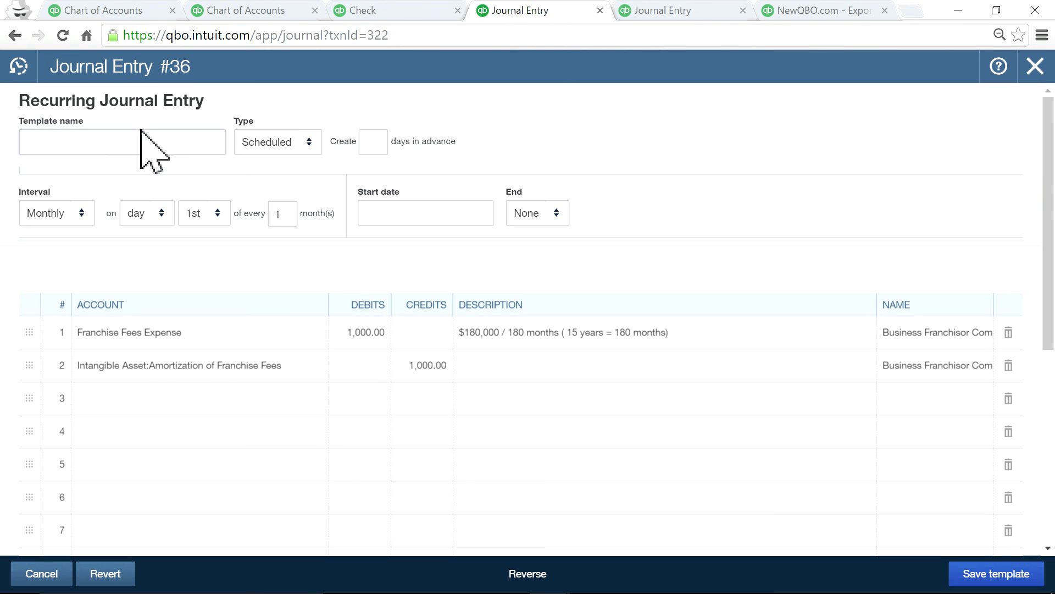
{"action": "left_click", "coordinate": [658, 11]}
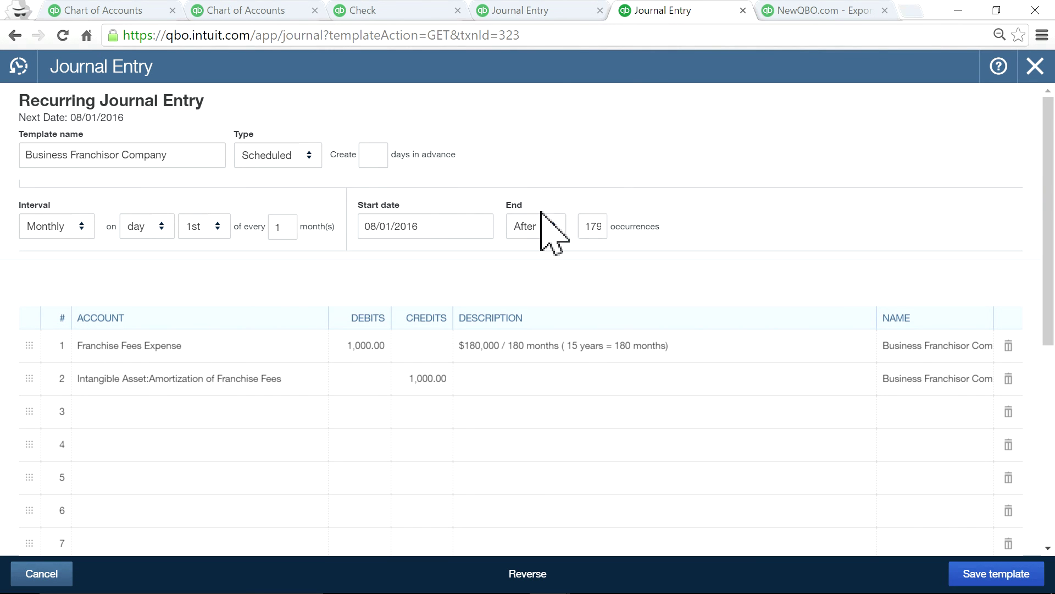
{"action": "left_click", "coordinate": [536, 11]}
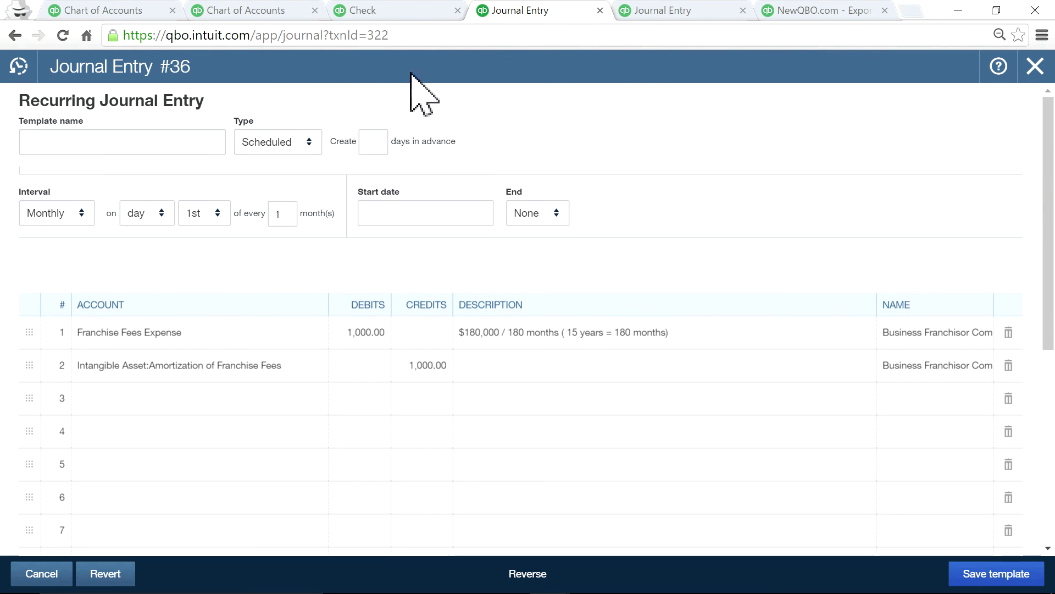
- Start a new journal entry from the home page and, from it, open the recent Journal Entry #36
{"action": "left_click", "coordinate": [113, 11]}
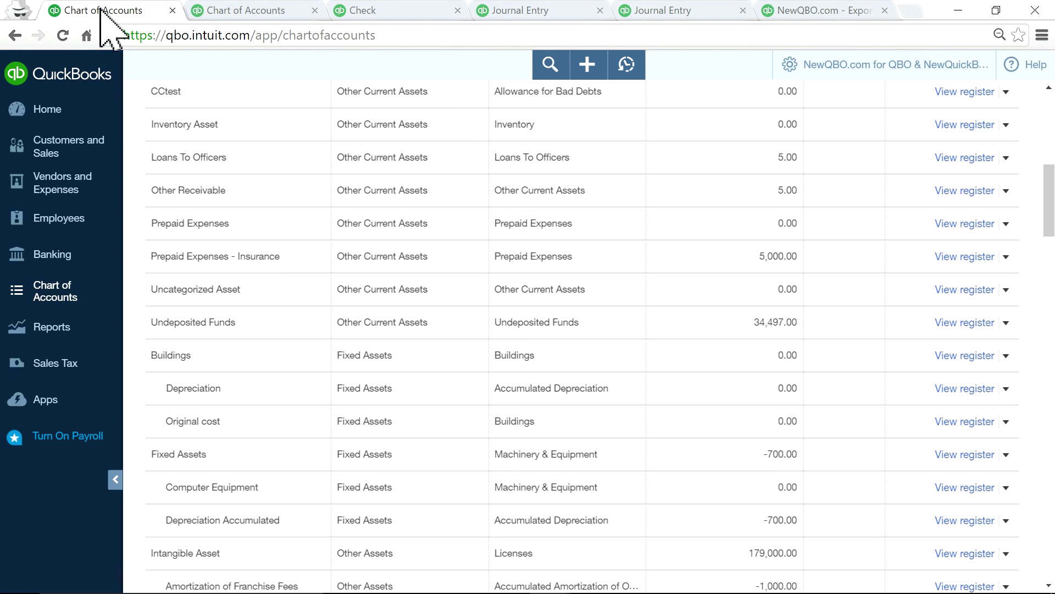
{"action": "left_click", "coordinate": [49, 109]}
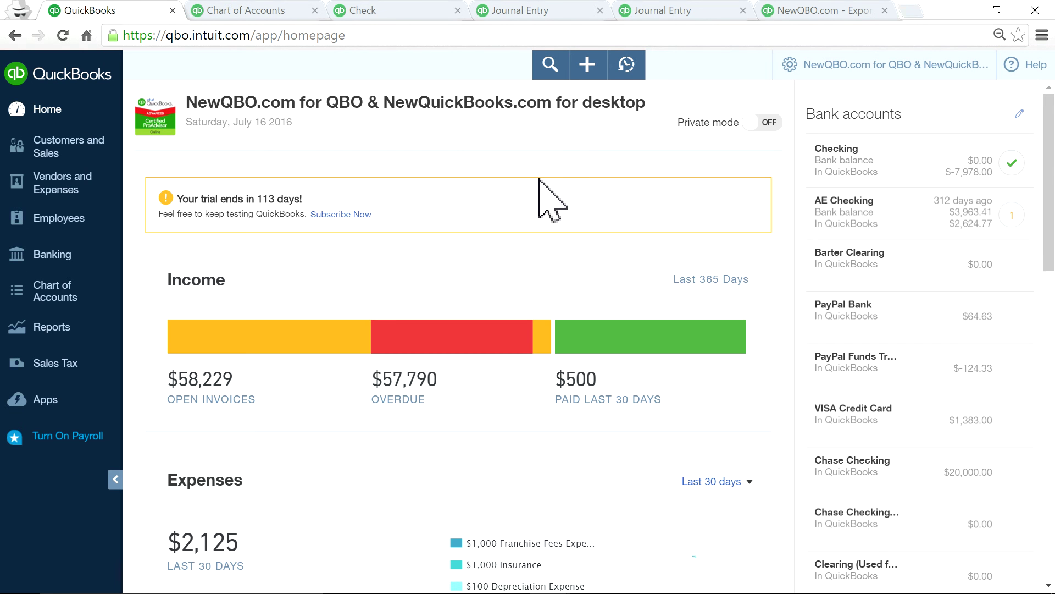
{"action": "left_click", "coordinate": [587, 65]}
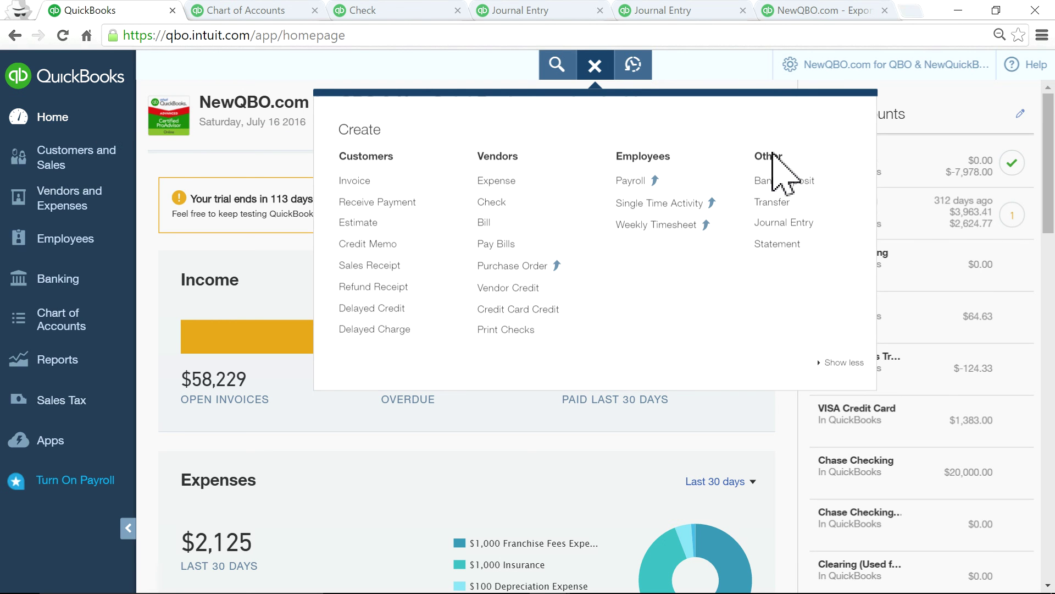
{"action": "left_click", "coordinate": [785, 223]}
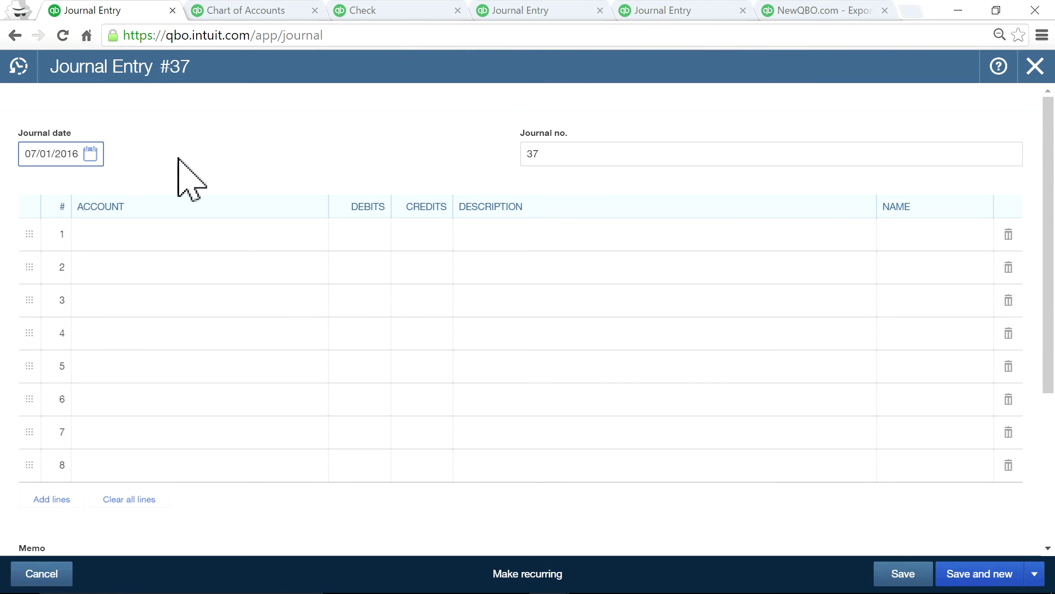
{"action": "left_click", "coordinate": [19, 68]}
{"action": "left_click", "coordinate": [48, 166]}
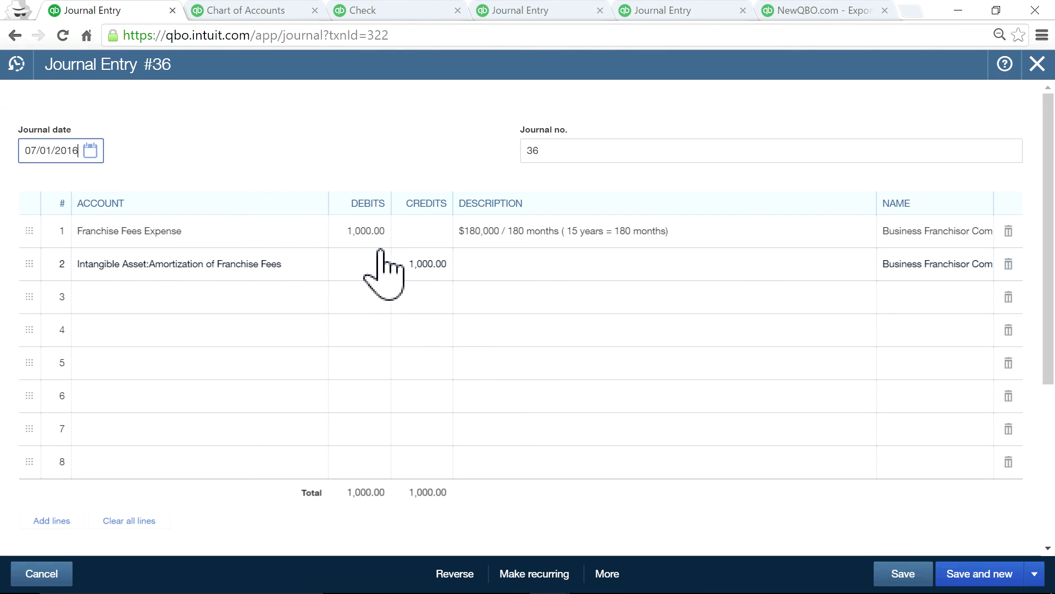
- Choose Franchise Fees Expense as the account on line 1 of Journal Entry #36
{"action": "left_click", "coordinate": [305, 233]}
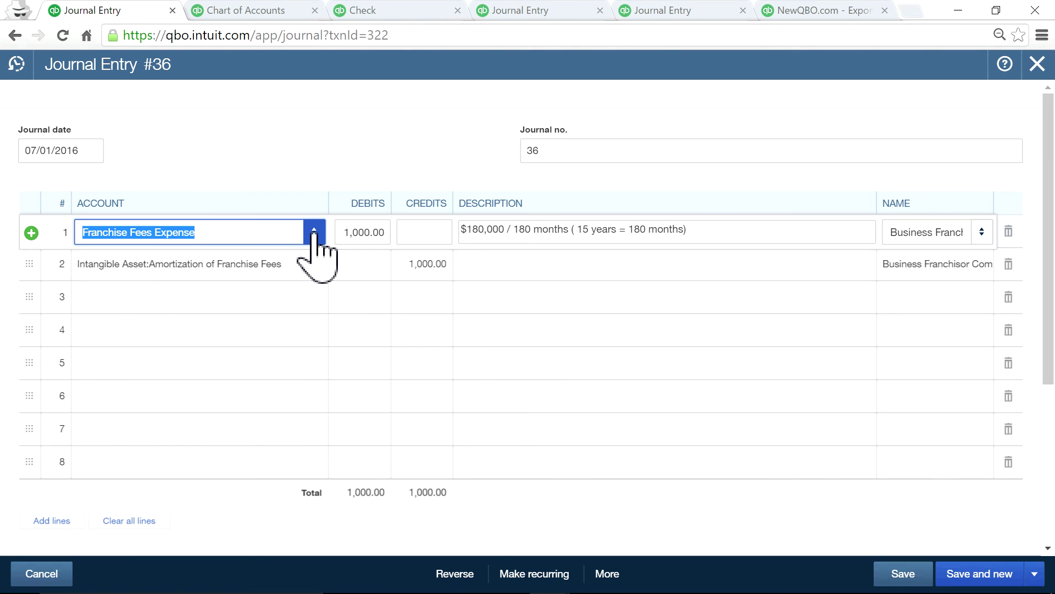
{"action": "left_click", "coordinate": [313, 235]}
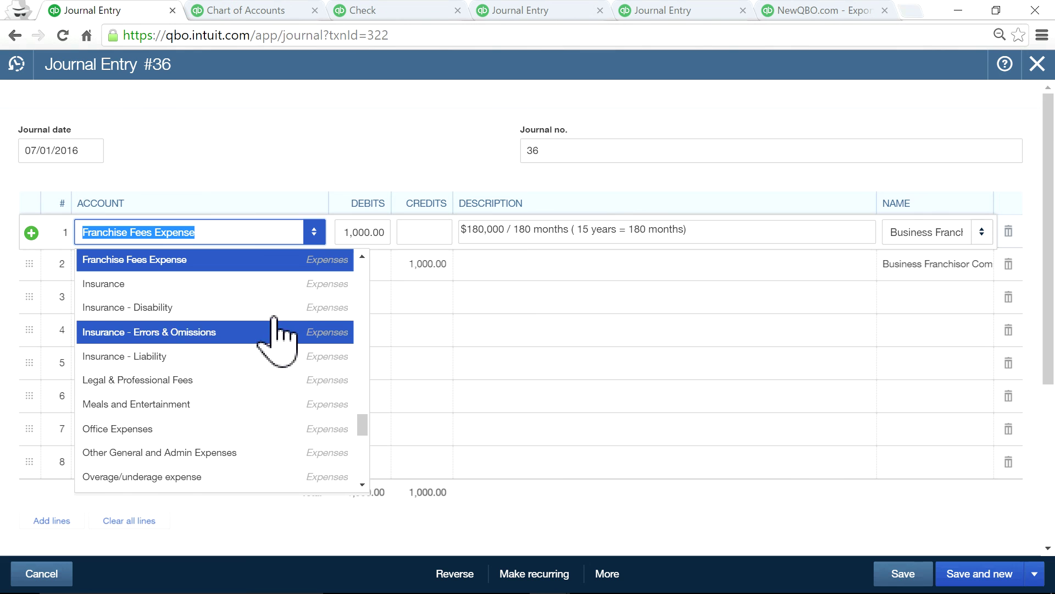
{"action": "left_click", "coordinate": [184, 266]}
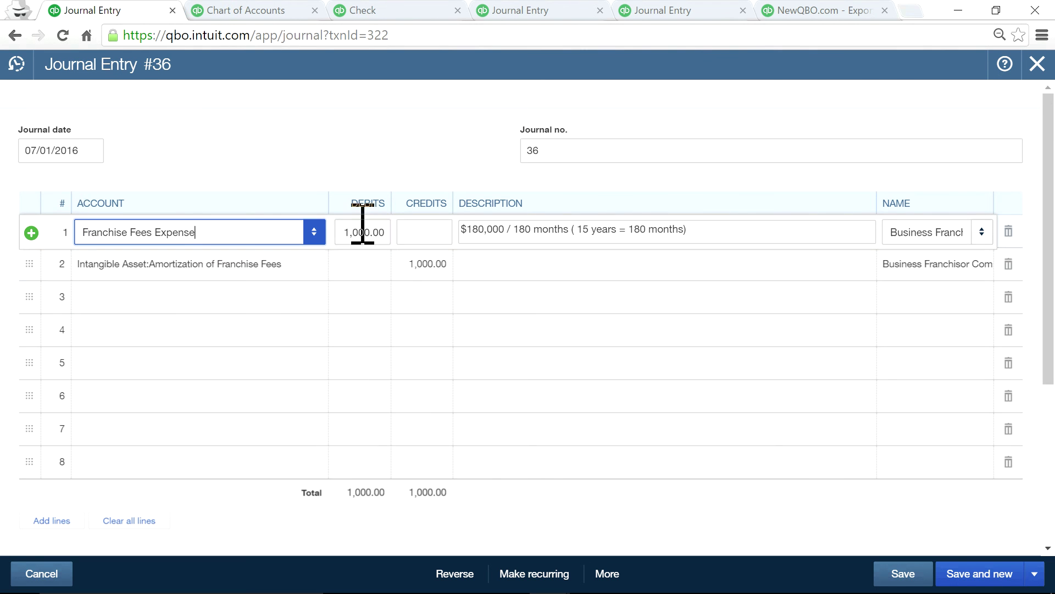
- Widen the Debits column and choose Intangible Asset:Amortization of Franchise Fees as the account on line 2 of Journal Entry #36
{"action": "left_click", "coordinate": [309, 273]}
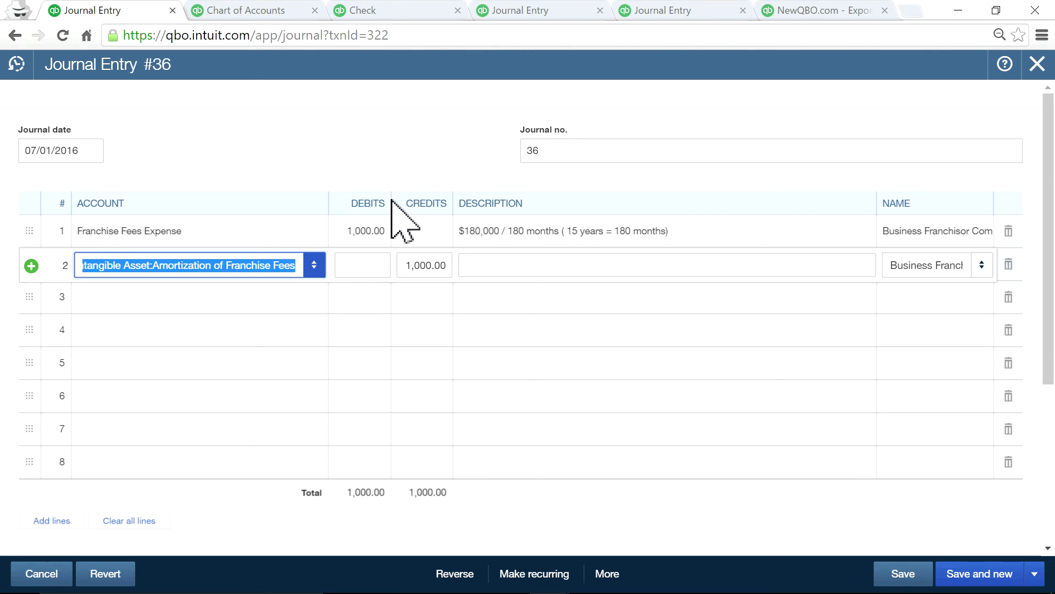
{"action": "mouse_move", "coordinate": [391, 204]}
{"action": "left_mouse_down"}
{"action": "mouse_move", "coordinate": [415, 219]}
{"action": "mouse_move", "coordinate": [407, 211]}
{"action": "left_mouse_up"}
{"action": "left_click", "coordinate": [287, 266]}
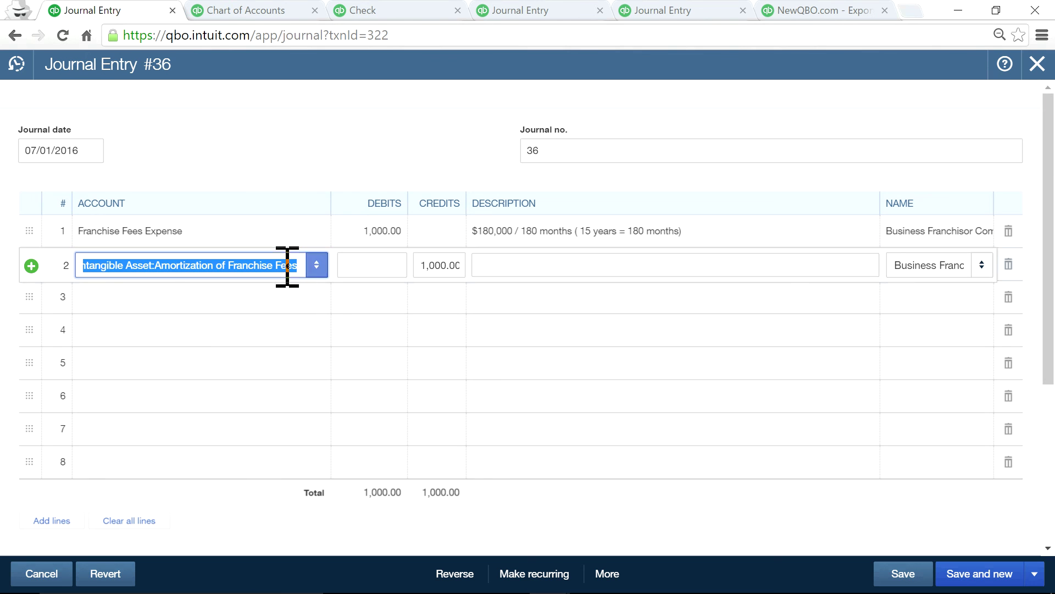
{"action": "left_click", "coordinate": [317, 265]}
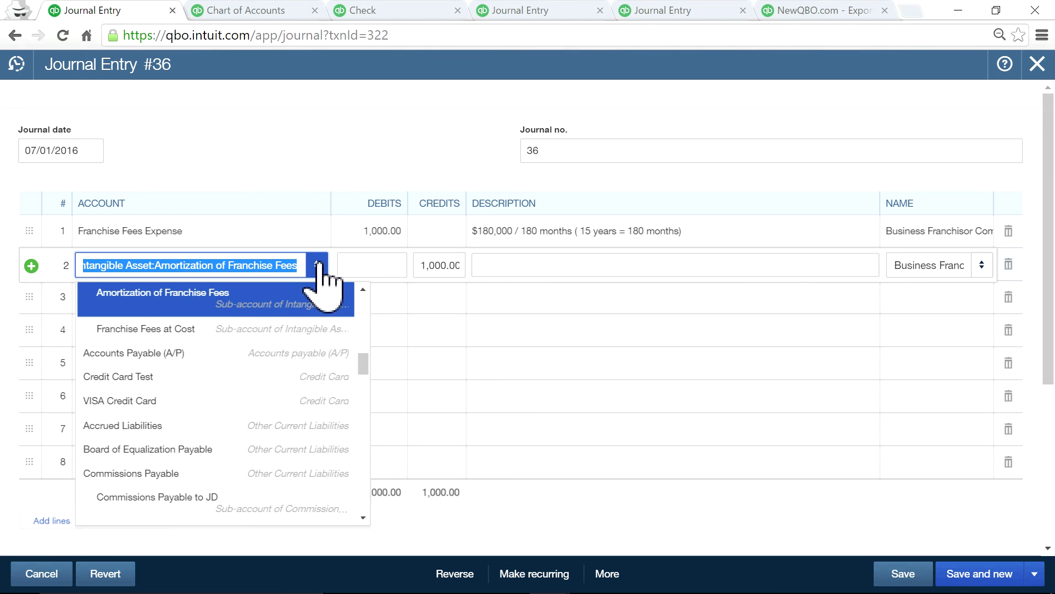
{"action": "left_click", "coordinate": [363, 288]}
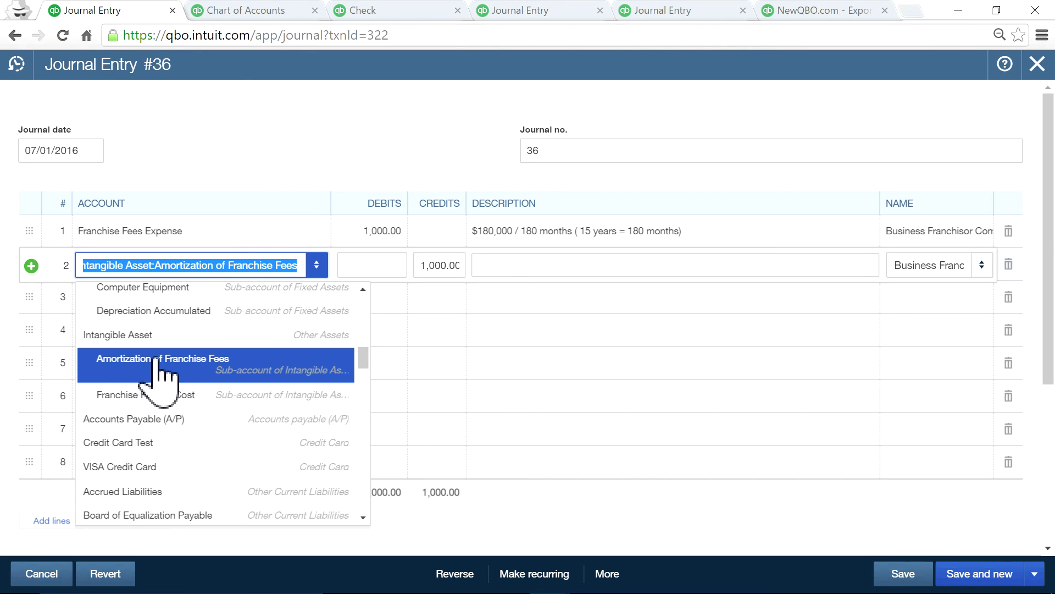
{"action": "left_click", "coordinate": [156, 360]}
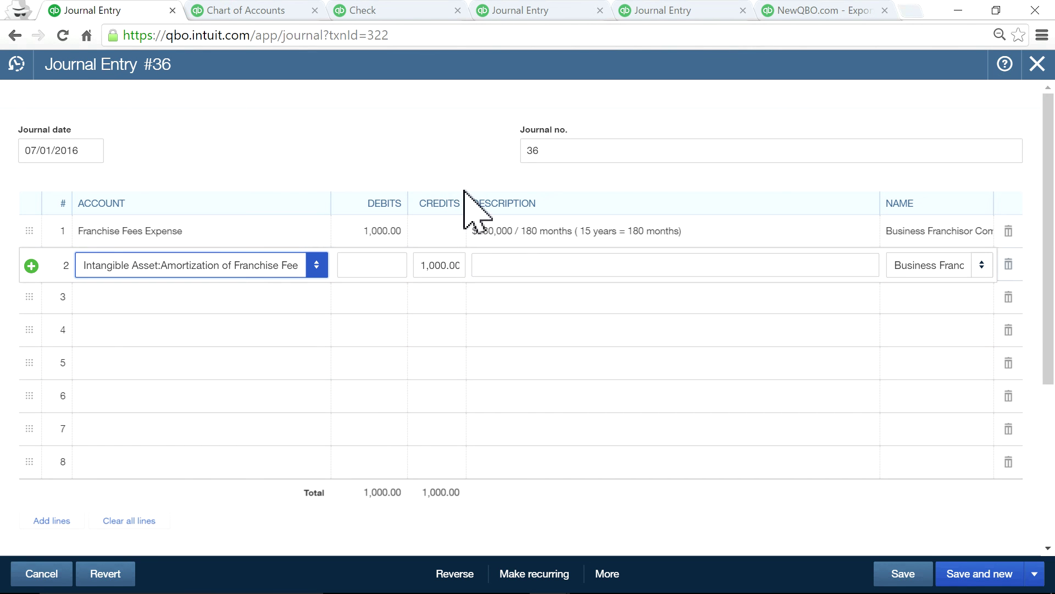
- Widen the Credits and Name columns of Journal Entry #36 and save the entry
{"action": "left_click_drag", "start_coordinate": [466, 203], "coordinate": [479, 211]}
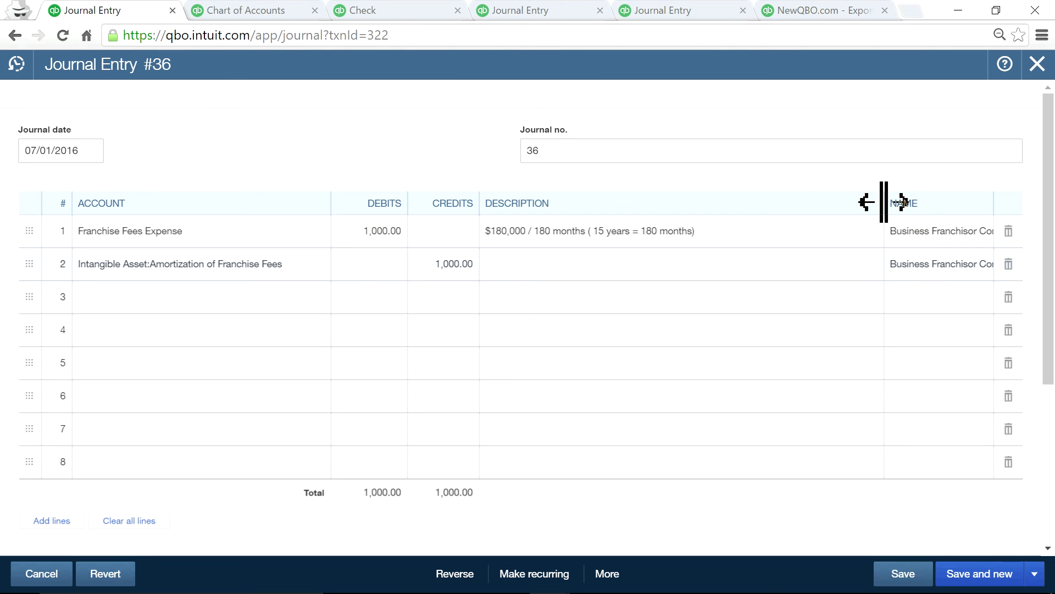
{"action": "left_click_drag", "start_coordinate": [882, 205], "coordinate": [784, 207]}
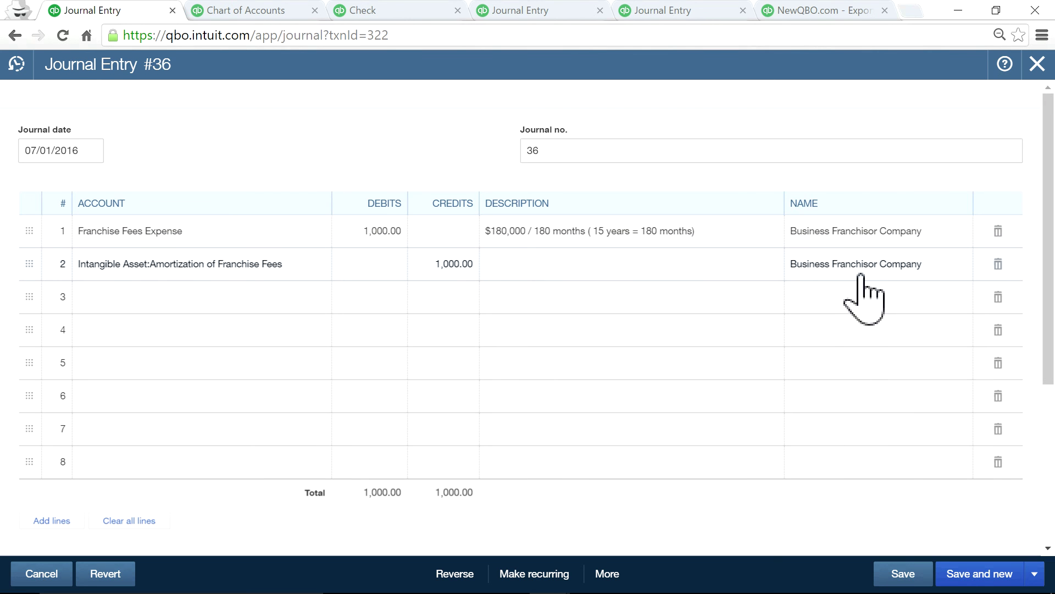
{"action": "left_click", "coordinate": [901, 575]}
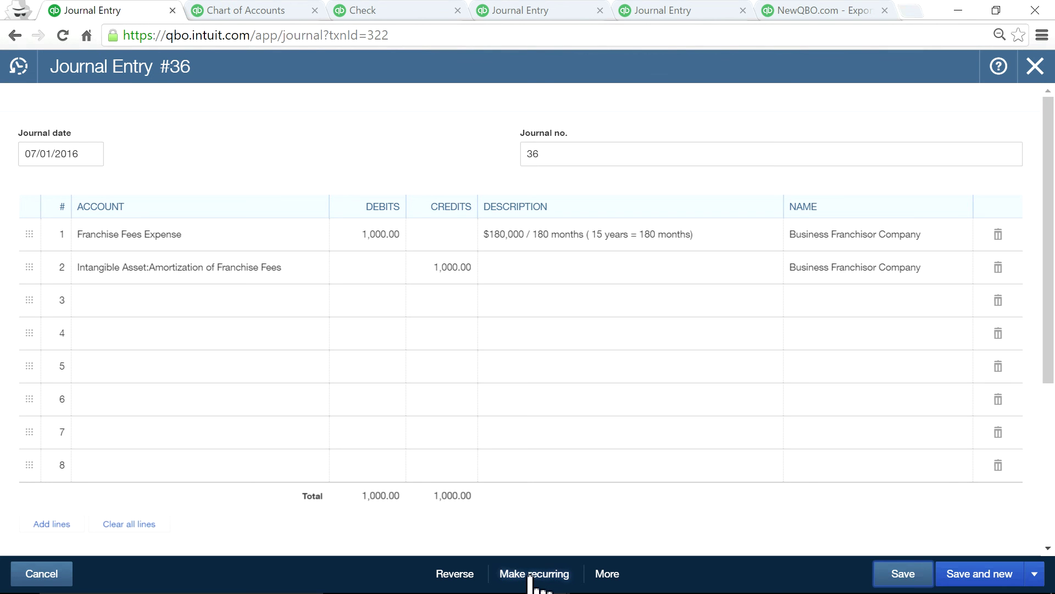
{"action": "left_click", "coordinate": [531, 574]}
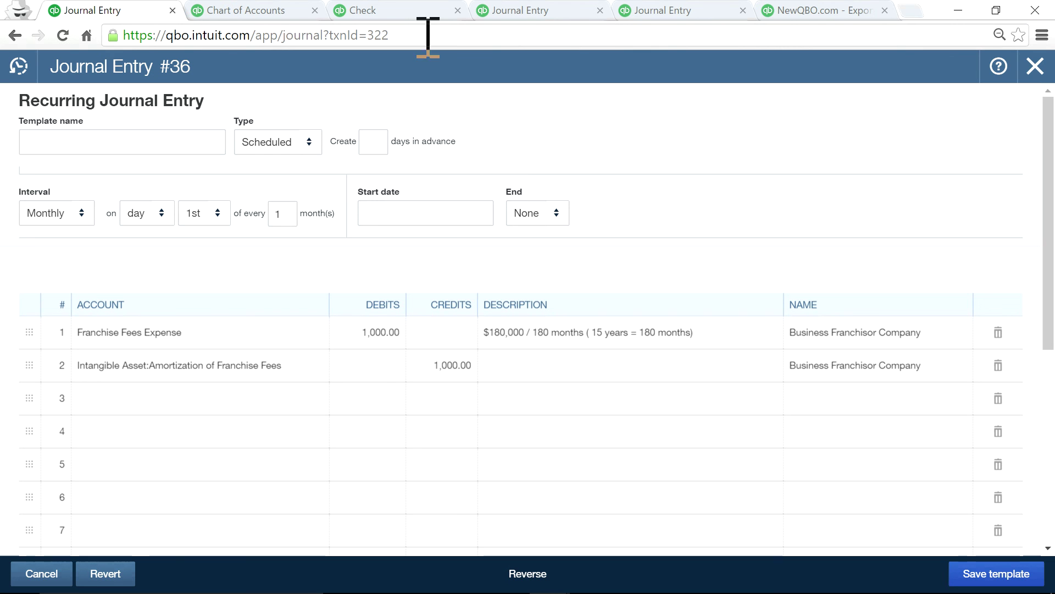
{"action": "left_click", "coordinate": [1035, 67]}
{"action": "left_click", "coordinate": [604, 348]}
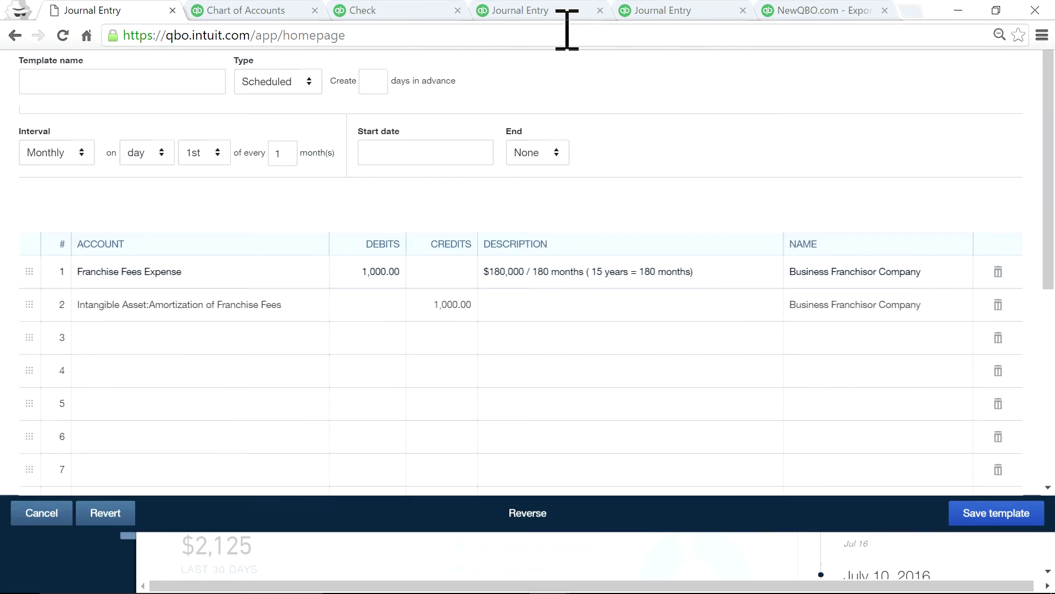
- Bring up the completed Business Franchisor Company recurring journal entry template and choose Scheduled as its type
{"action": "left_click", "coordinate": [527, 11]}
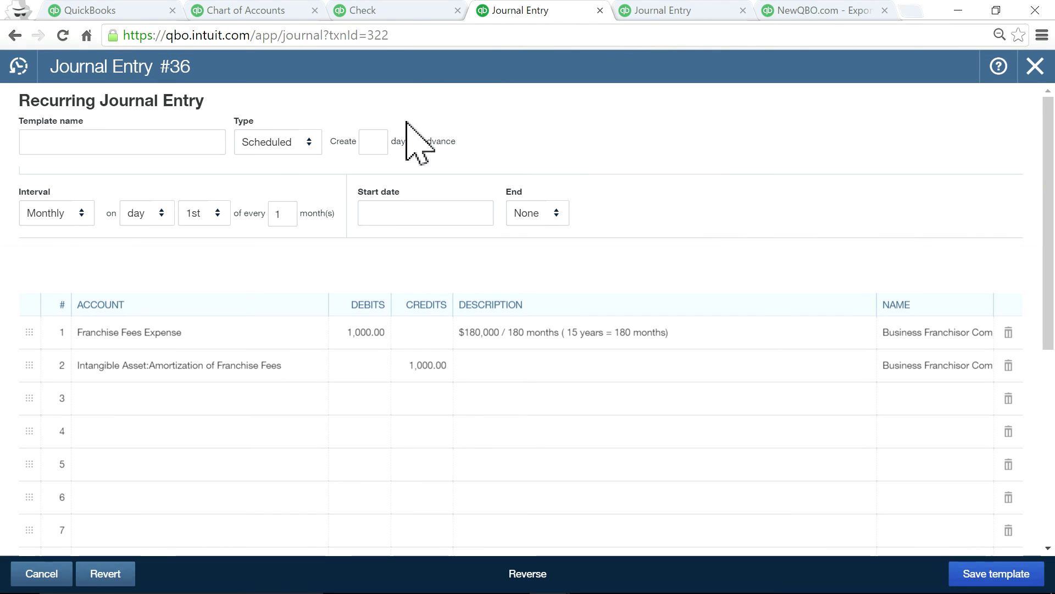
{"action": "left_click", "coordinate": [665, 11]}
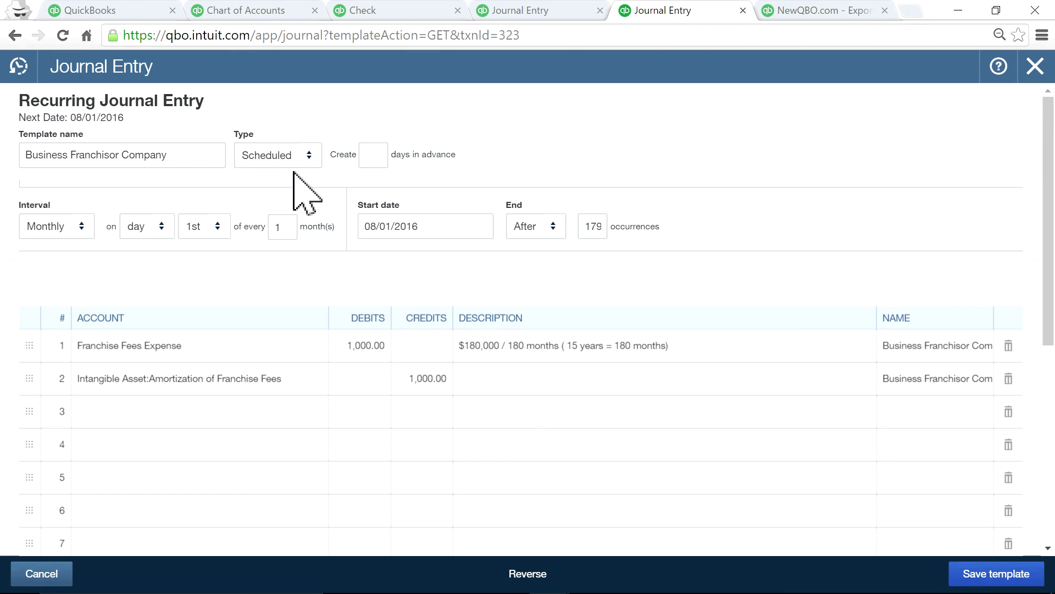
{"action": "left_click", "coordinate": [305, 158]}
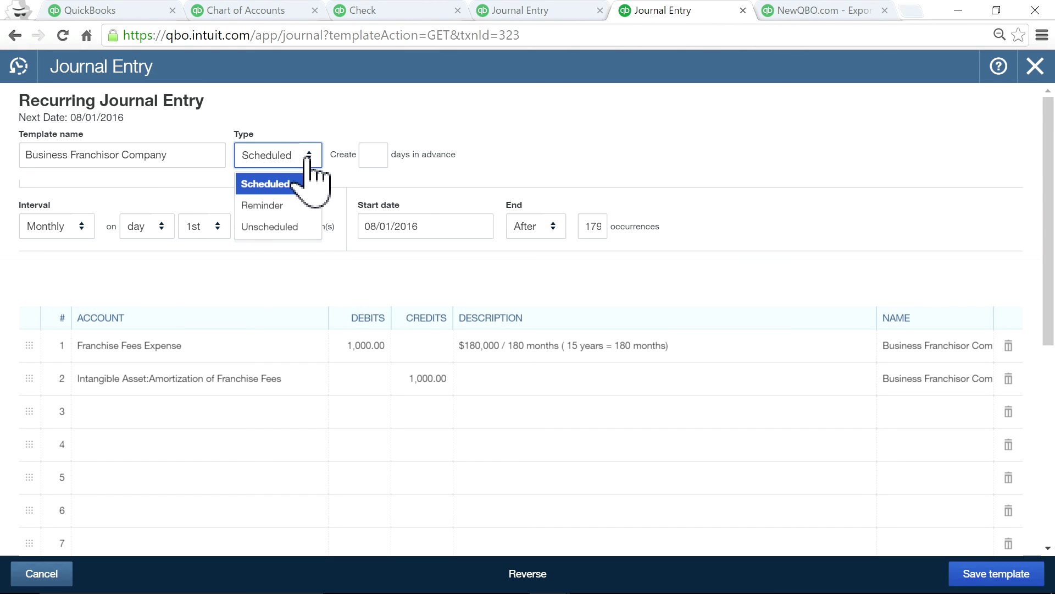
{"action": "left_click", "coordinate": [265, 186]}
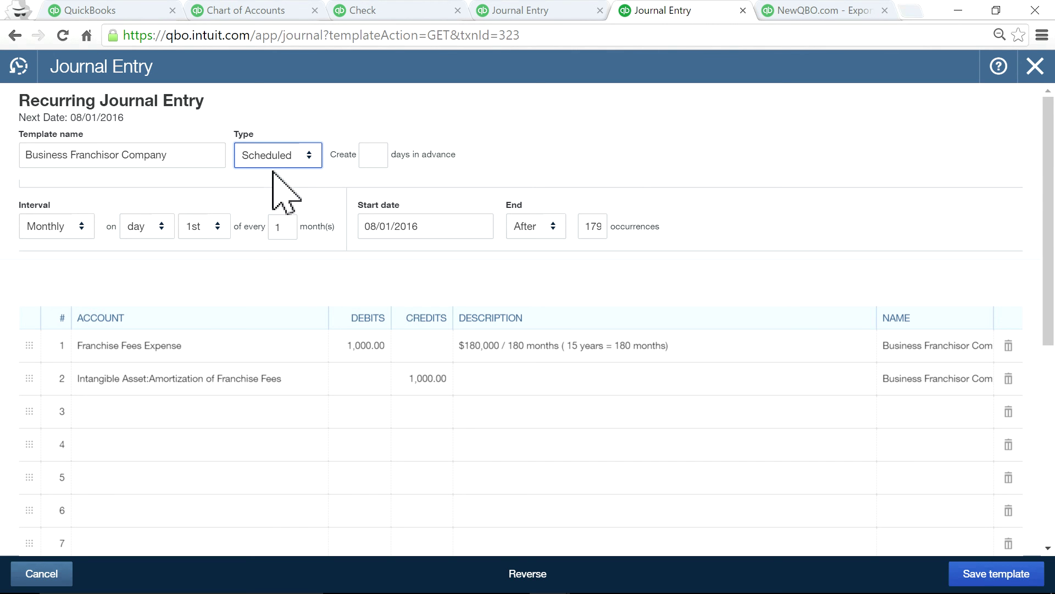
{"action": "left_click", "coordinate": [306, 156]}
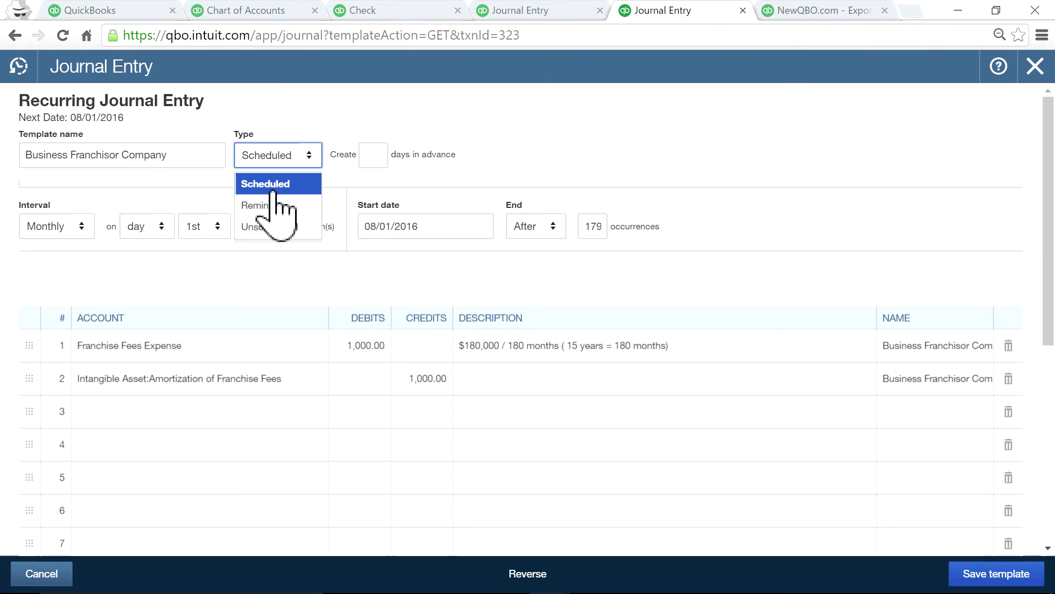
{"action": "left_click", "coordinate": [283, 189]}
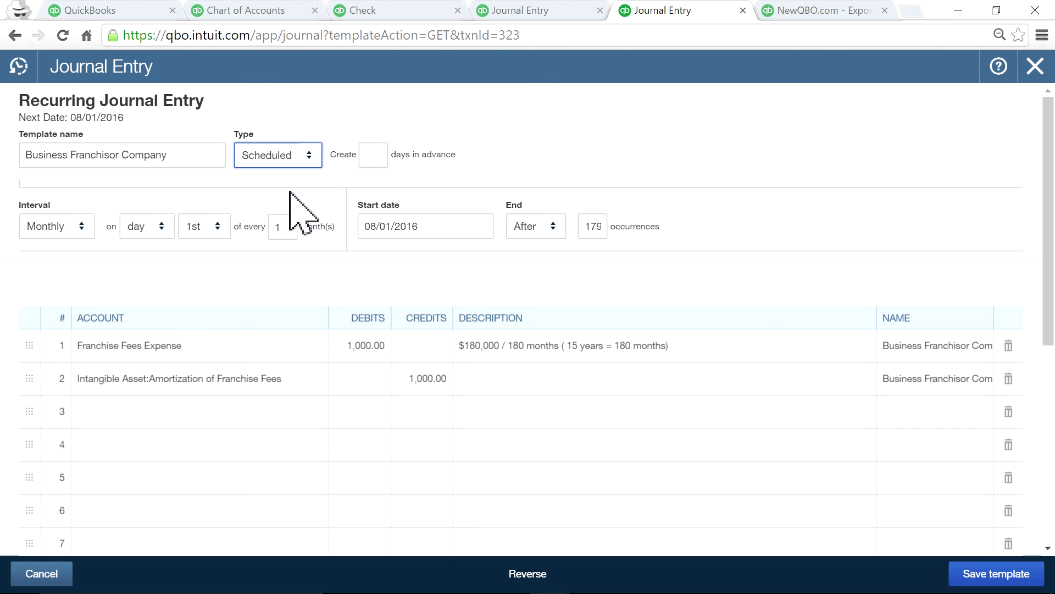
- Set the recurring template's start date to 08/01/2016 and its end option to After, and save the template
{"action": "left_click", "coordinate": [481, 228]}
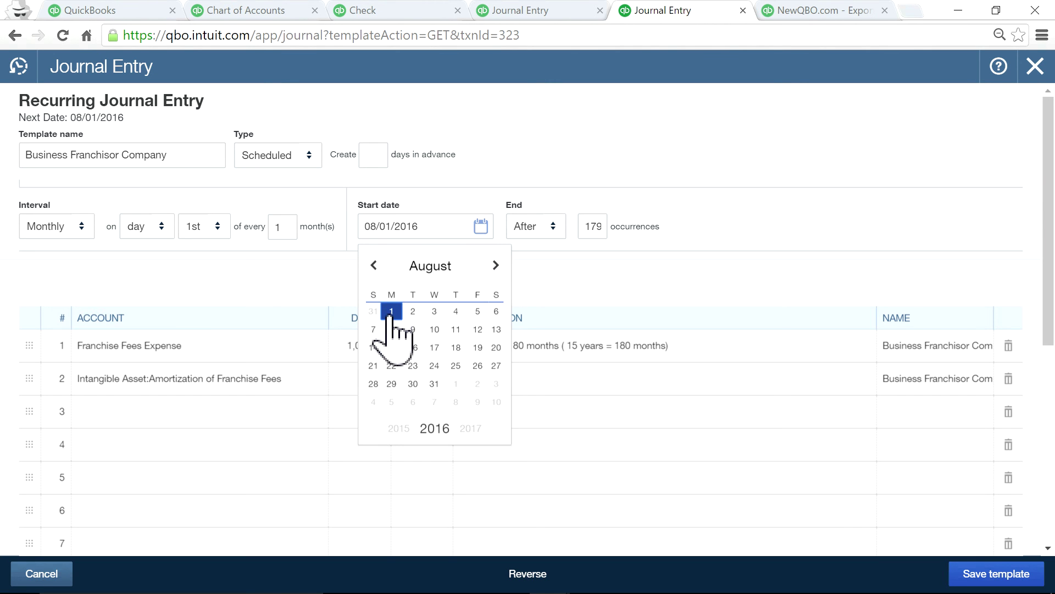
{"action": "left_click", "coordinate": [391, 311]}
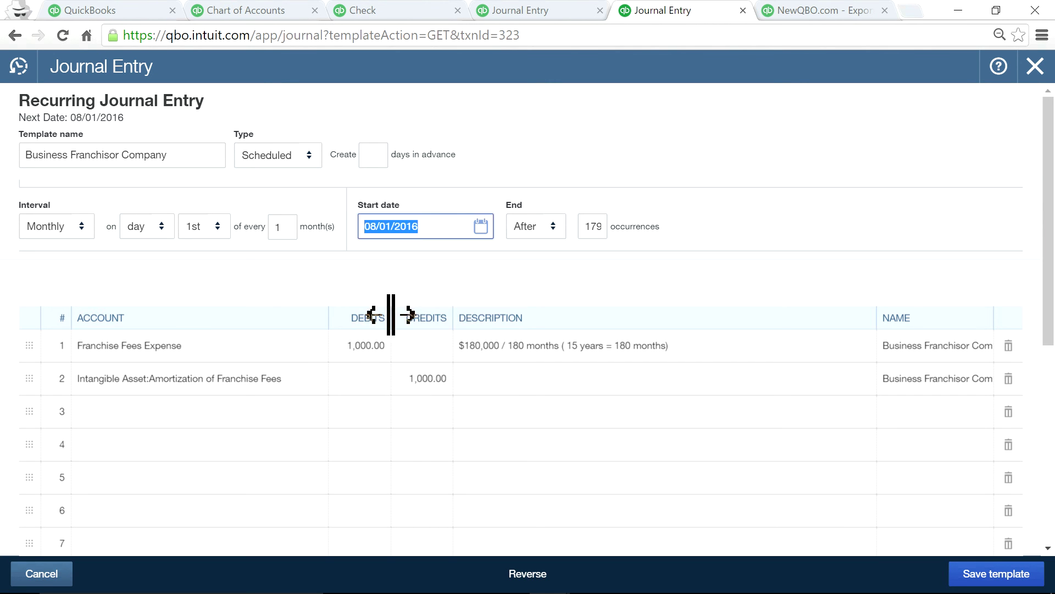
{"action": "left_click", "coordinate": [549, 228]}
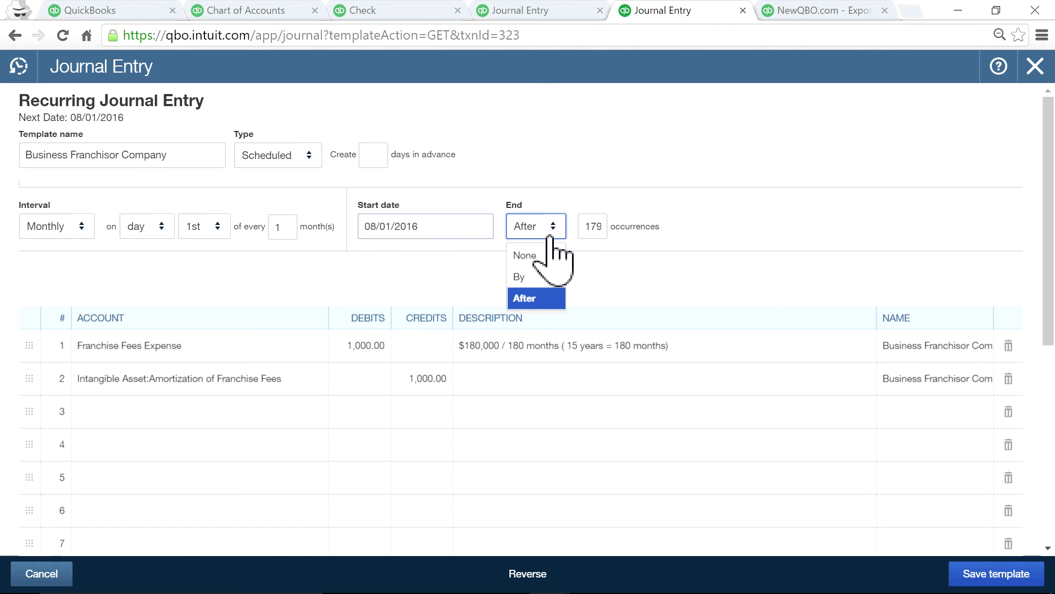
{"action": "left_click", "coordinate": [525, 298]}
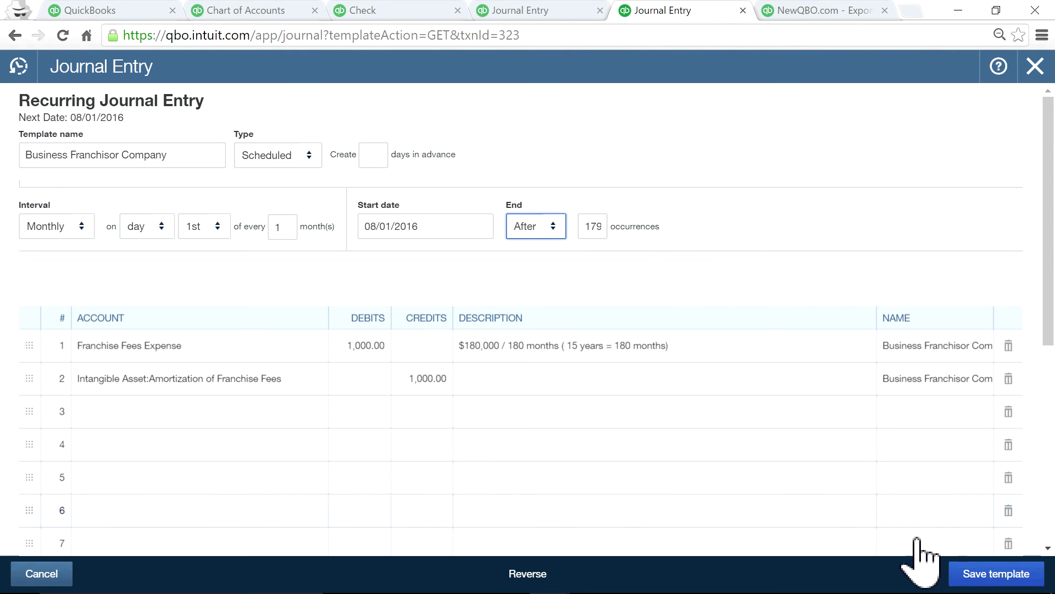
{"action": "left_click", "coordinate": [974, 576]}
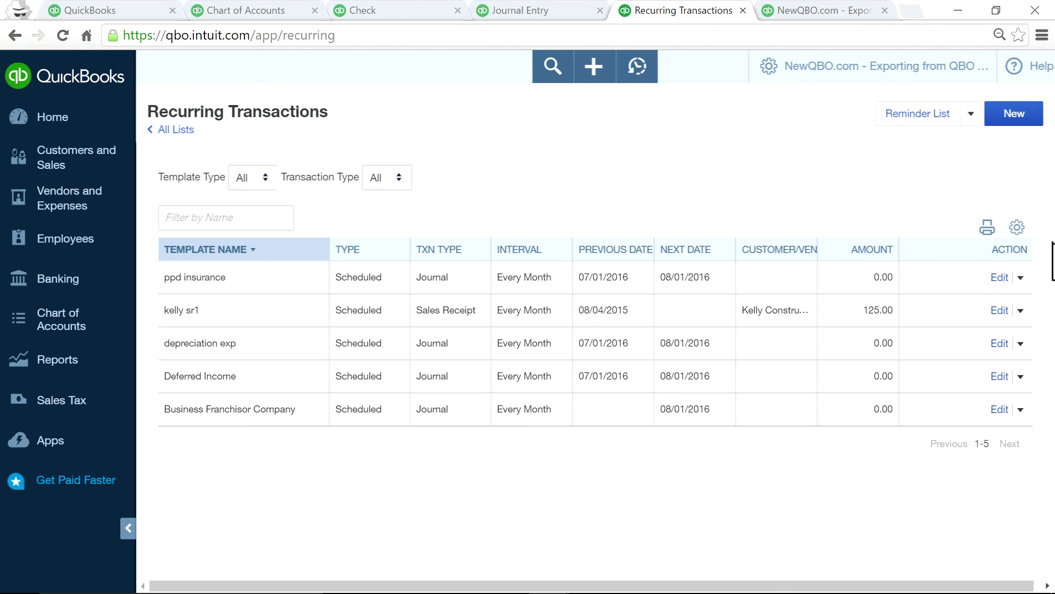
- Return to the QuickBooks home page and open the Recurring Transactions list from there
{"action": "left_click", "coordinate": [1017, 228]}
{"action": "left_click", "coordinate": [1017, 228]}
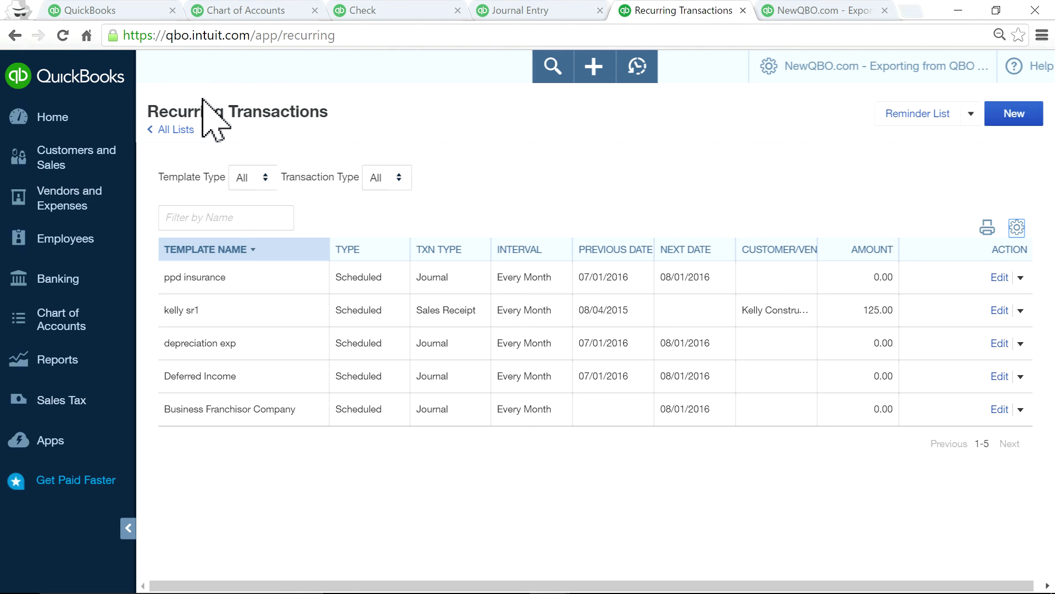
{"action": "left_click", "coordinate": [83, 10]}
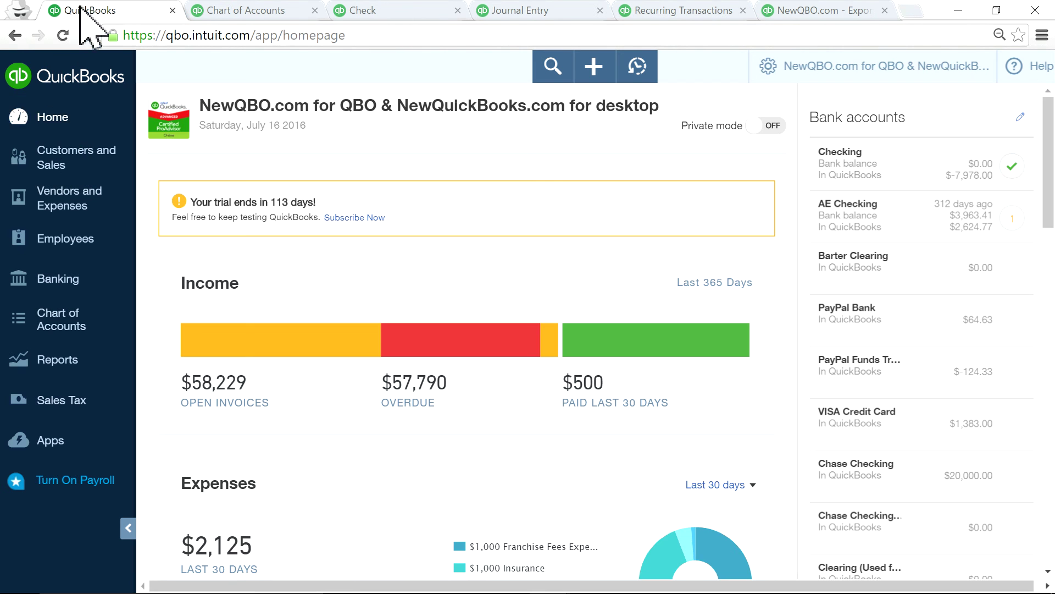
{"action": "left_click", "coordinate": [49, 116]}
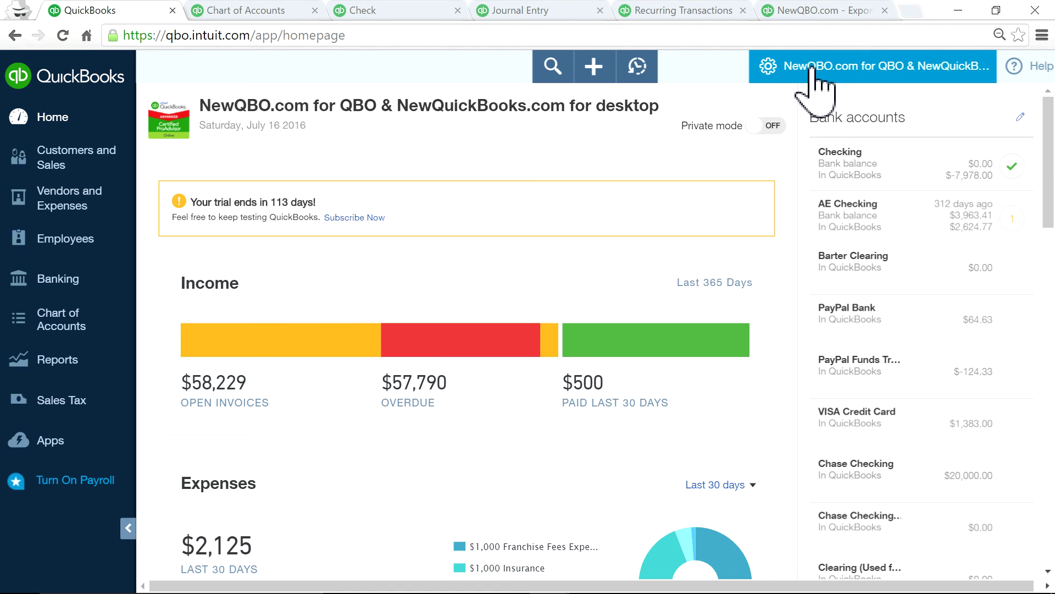
{"action": "left_click", "coordinate": [813, 71]}
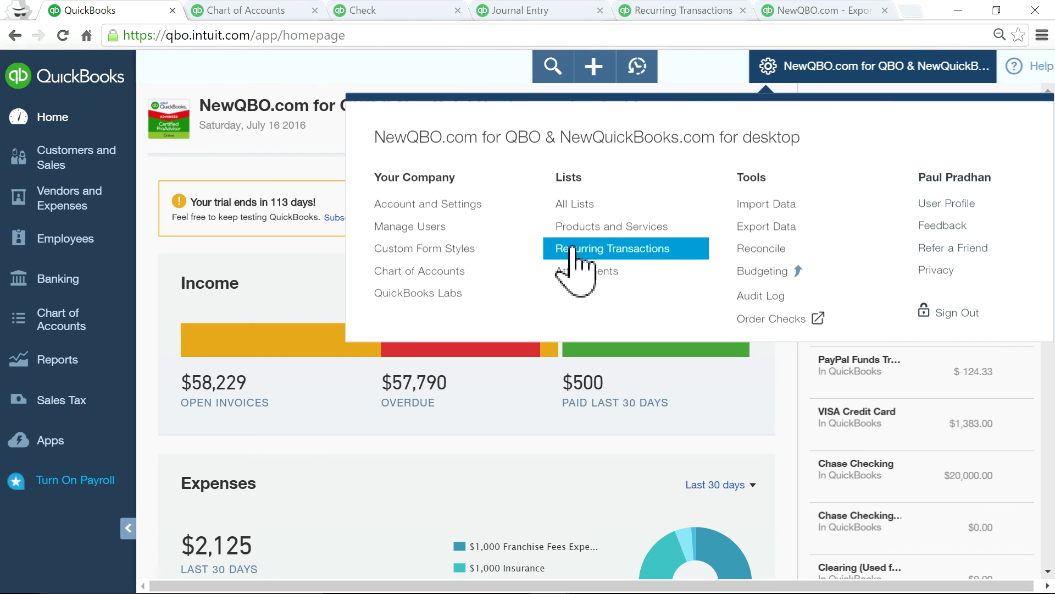
{"action": "left_click", "coordinate": [631, 251]}
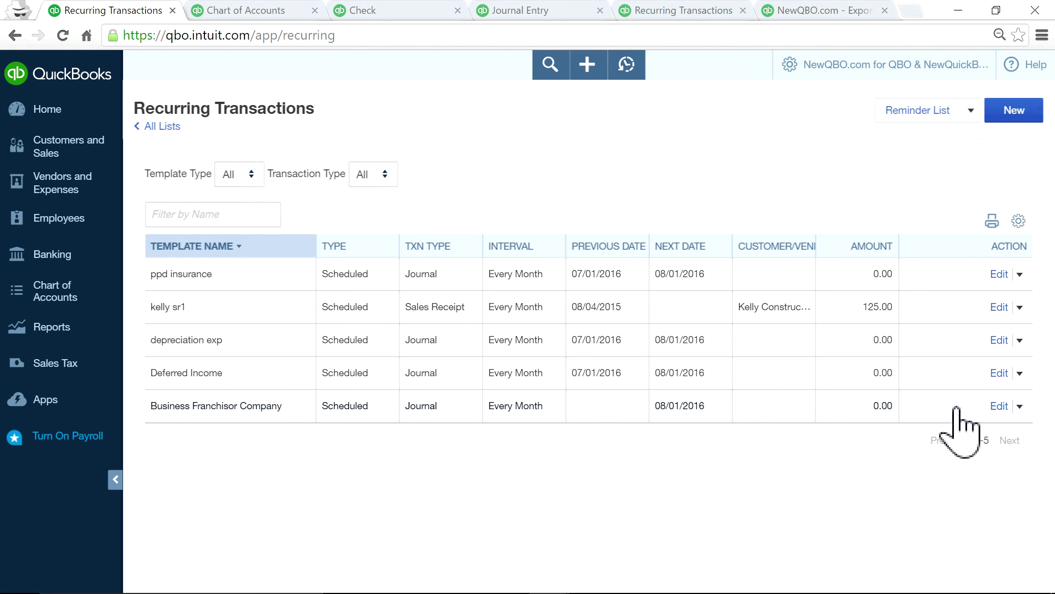
- Open the Business Franchisor Company template for review, close it without saving and return to the home page
{"action": "left_click", "coordinate": [996, 407]}
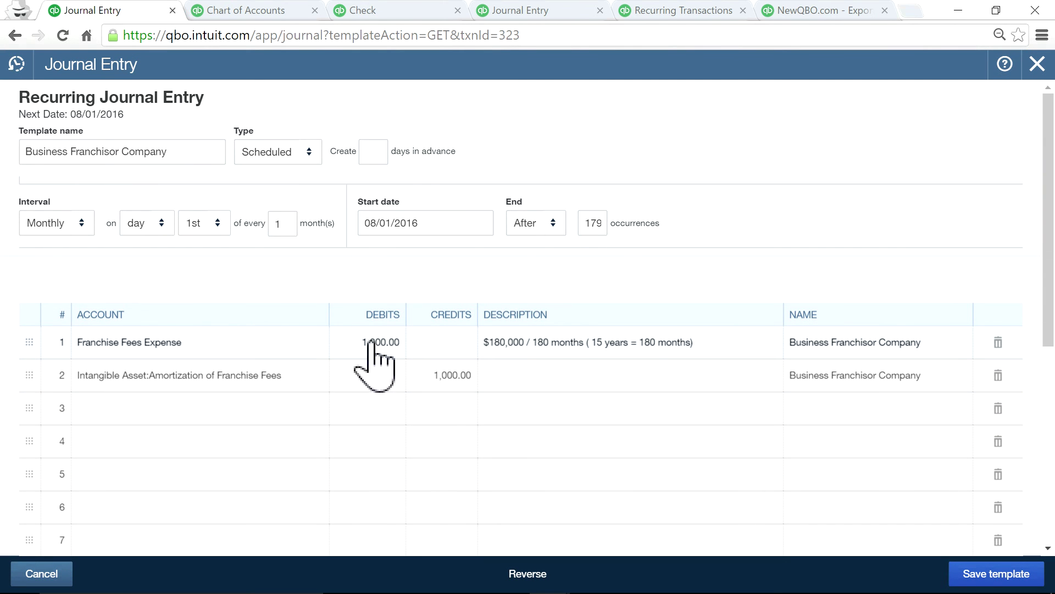
{"action": "left_click", "coordinate": [1037, 64]}
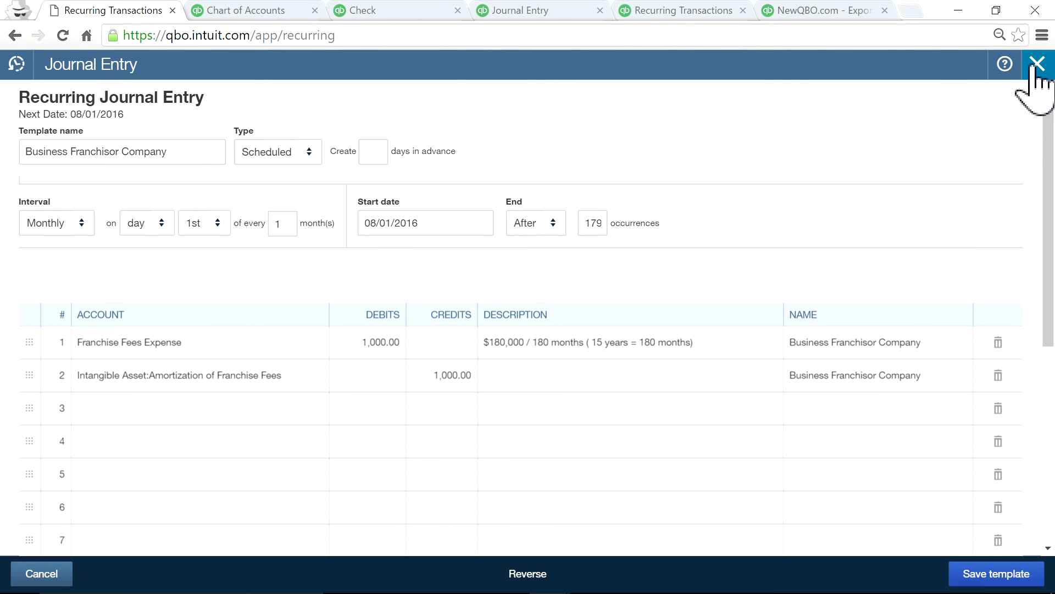
{"action": "left_click", "coordinate": [1032, 409]}
{"action": "left_click", "coordinate": [814, 478]}
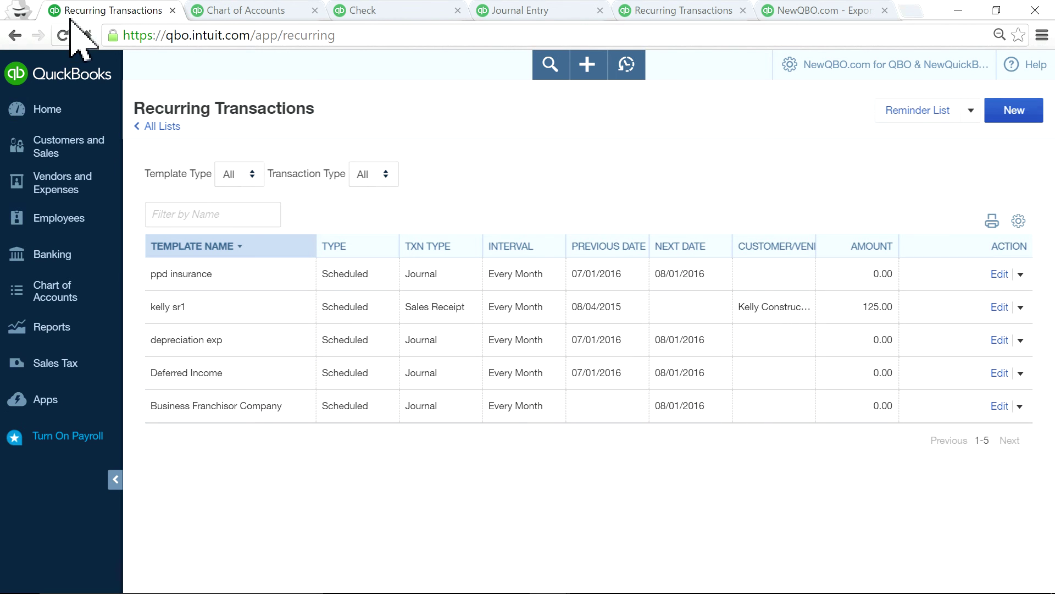
{"action": "left_click", "coordinate": [51, 110]}
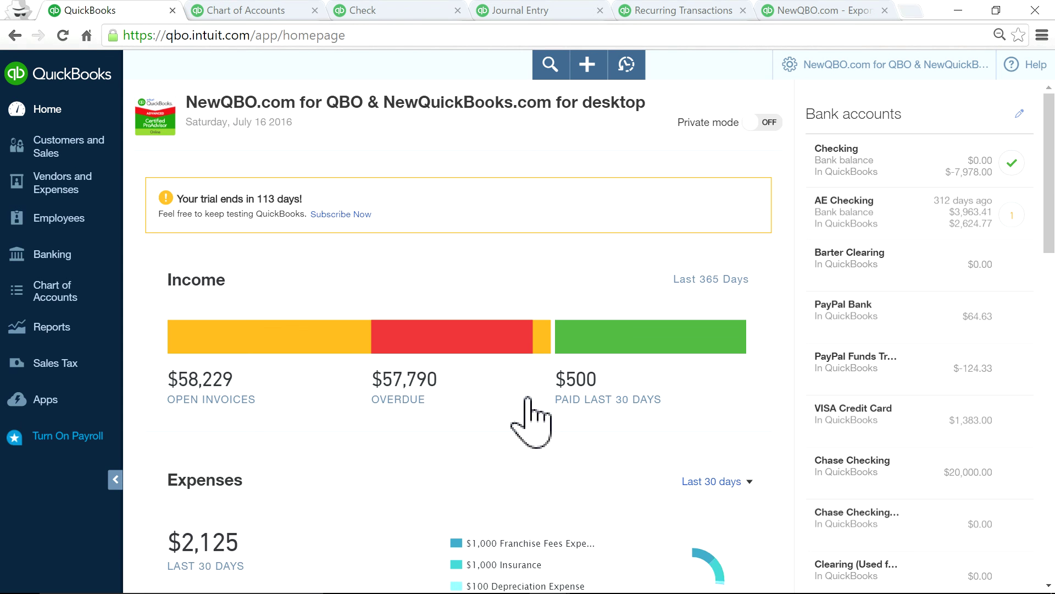
- Switch to Photos to view Franchise Fees.png and bring up the previews of the open Chrome windows
{"action": "mouse_move", "coordinate": [552, 590]}
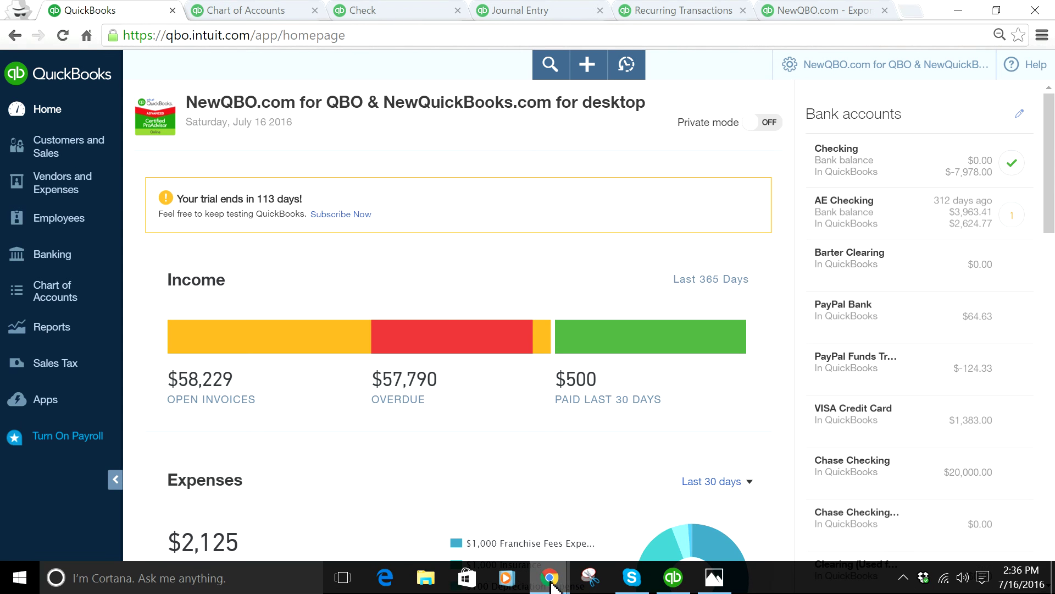
{"action": "left_click", "coordinate": [713, 578]}
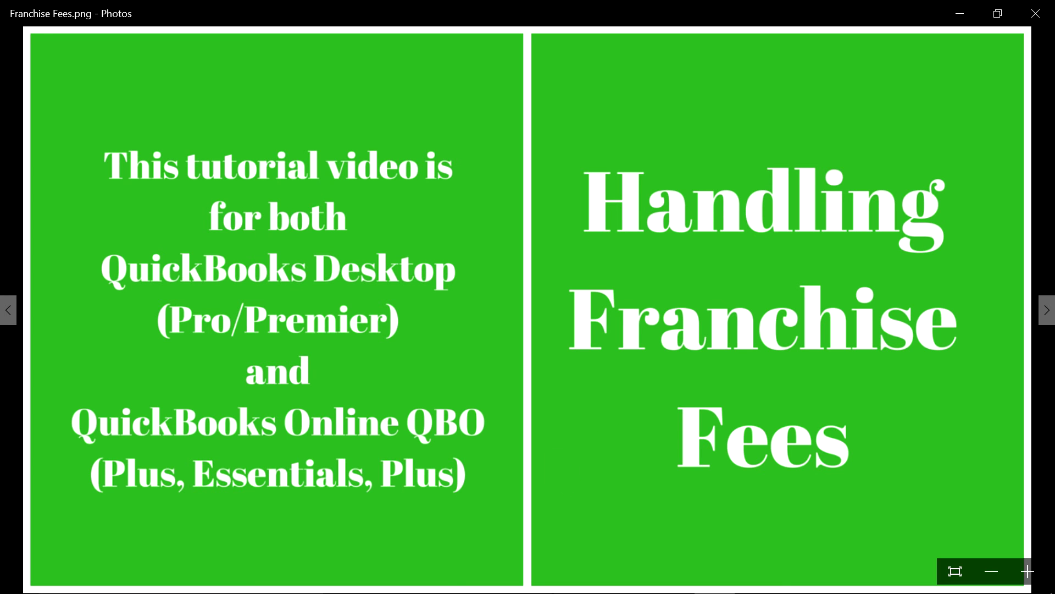
{"action": "mouse_move", "coordinate": [543, 590]}
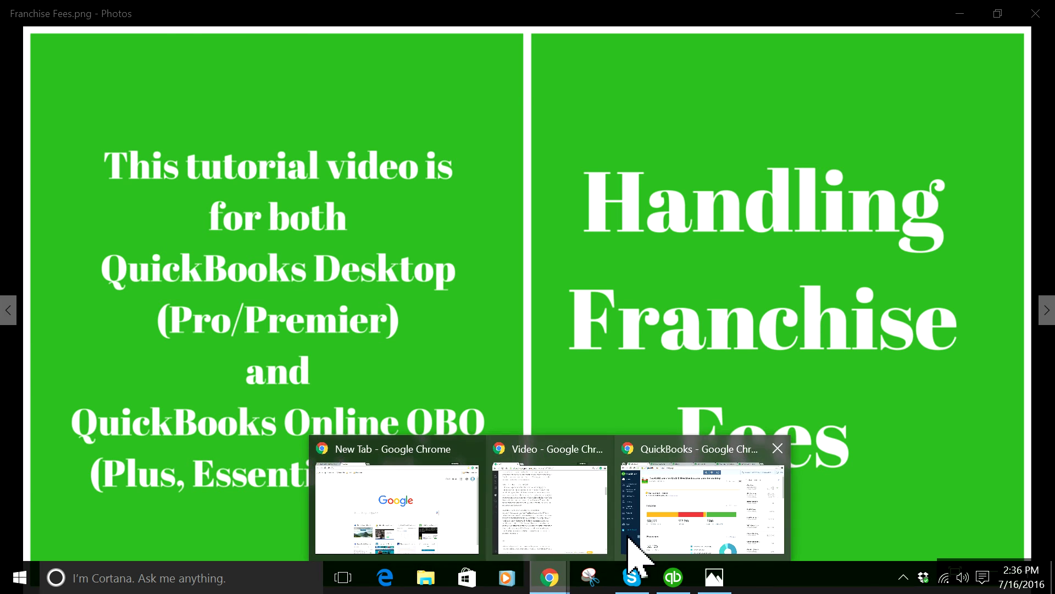